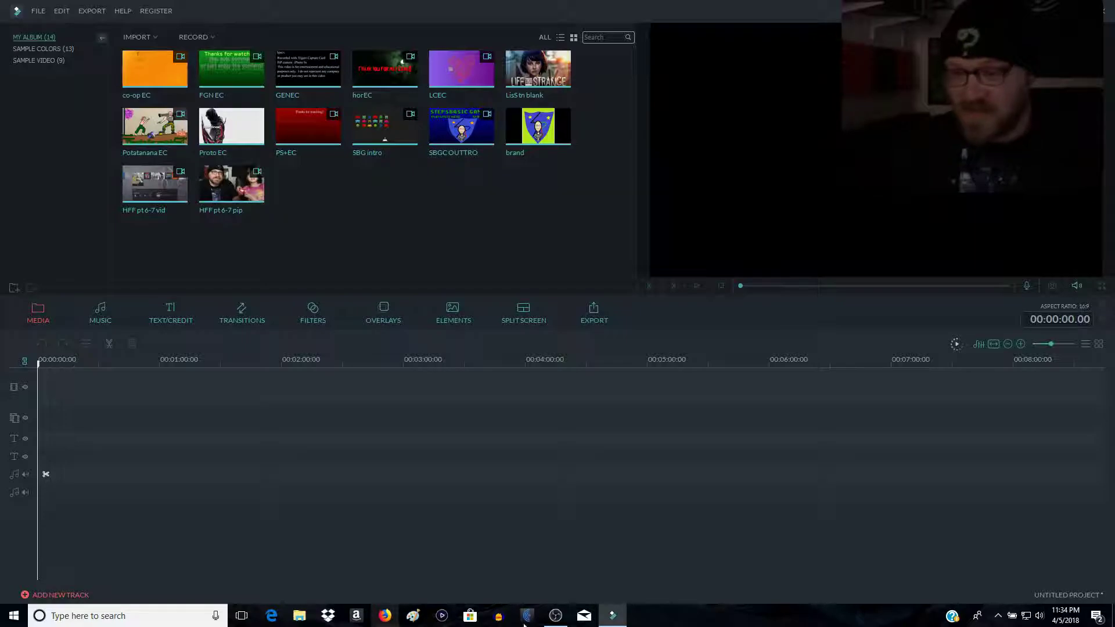
Import 'FGN 3mar vid uned' from Videos > Pending Edit > Family Game Night into Filmora's media library.
left_click(303, 622)
double_click(272, 319)
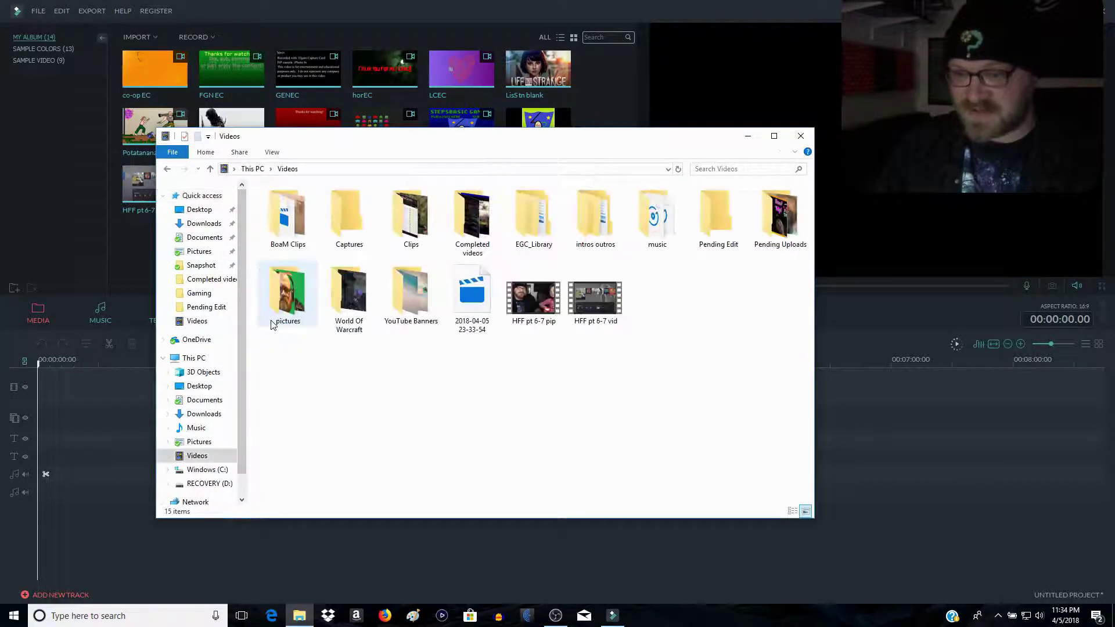
double_click(720, 226)
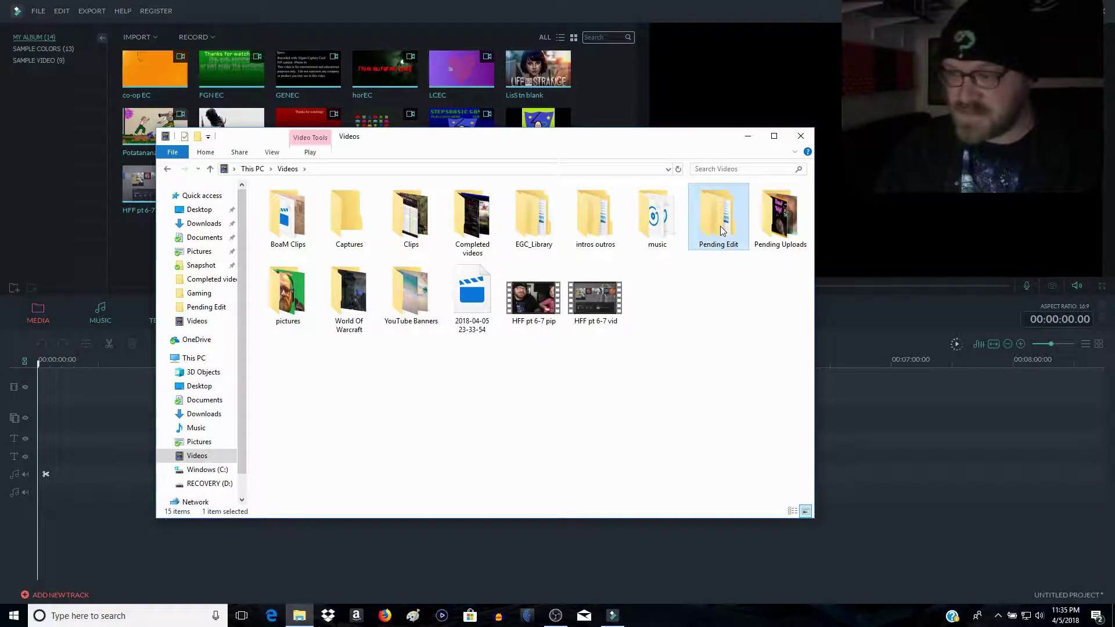
double_click(384, 243)
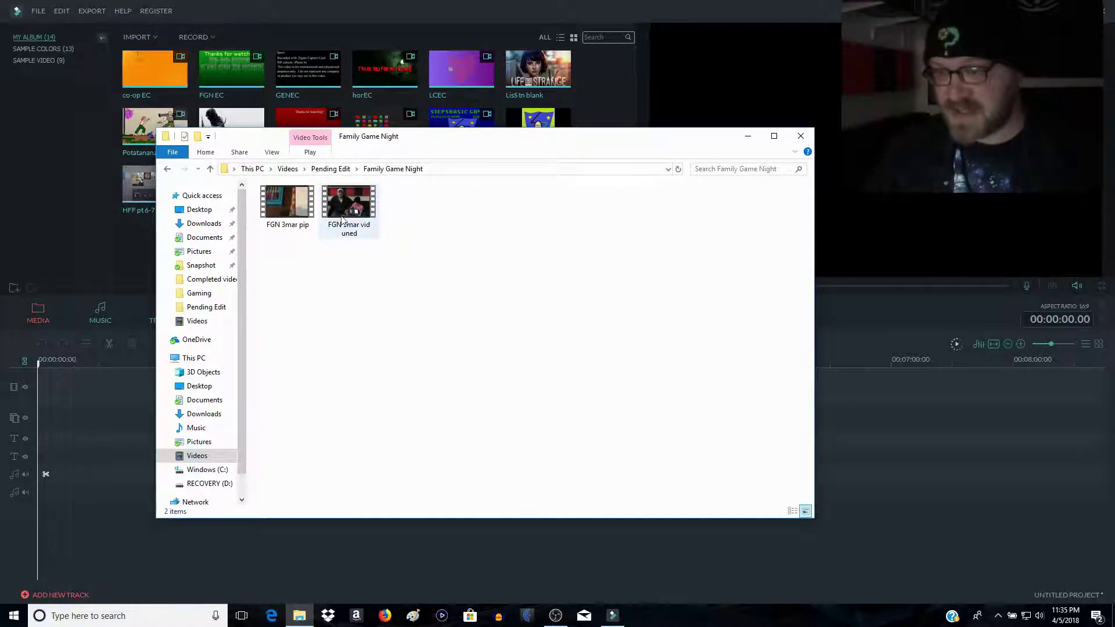
left_click_drag(351, 219, 609, 101)
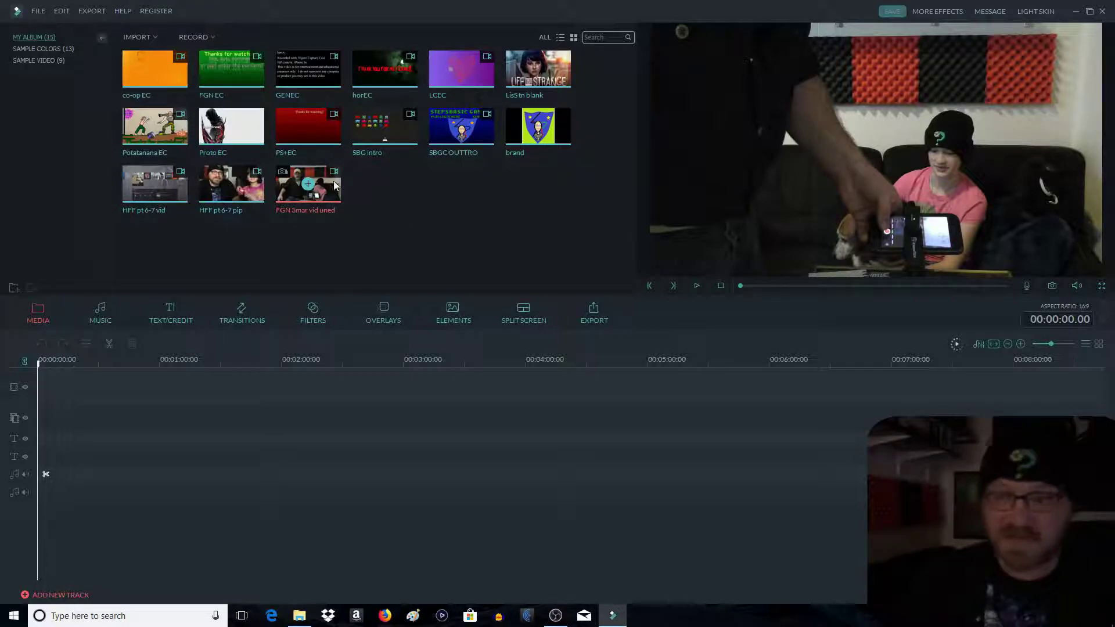
Put the FGN 3mar clip on the timeline and snapshot the frame at 00:02:41.
mouse_move(334, 200)
left_click_drag(333, 196, 211, 381)
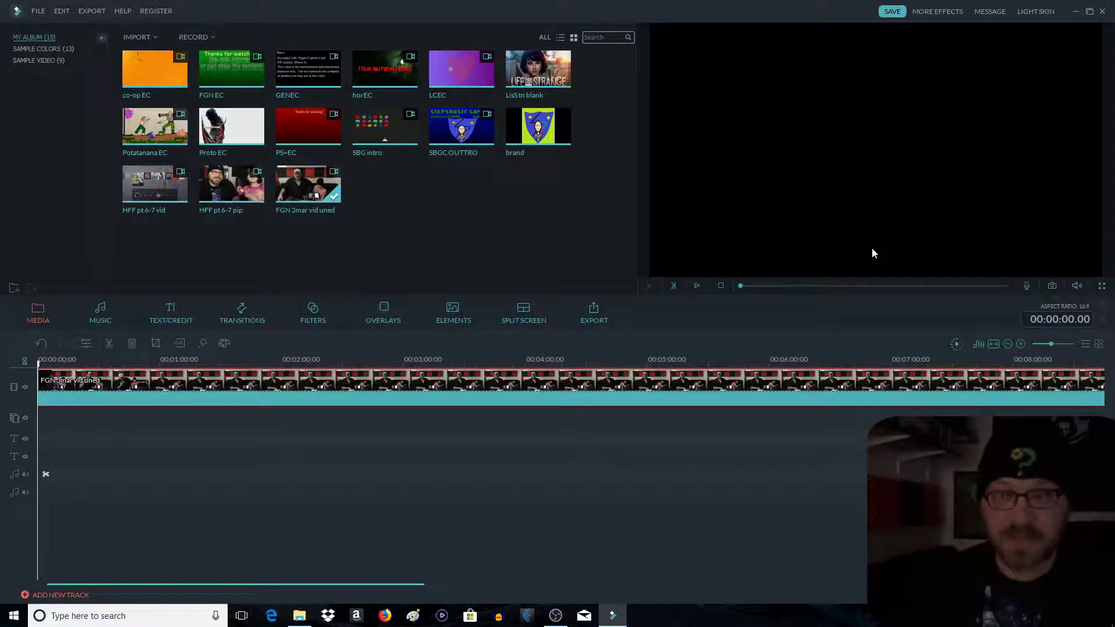
left_click(797, 286)
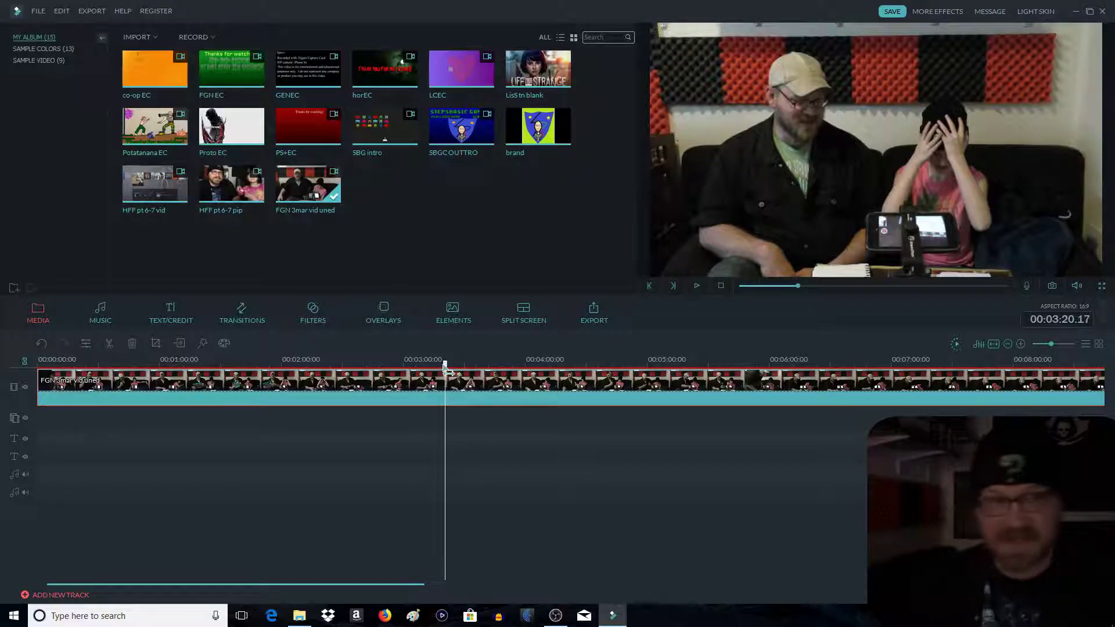
left_click_drag(447, 372, 370, 372)
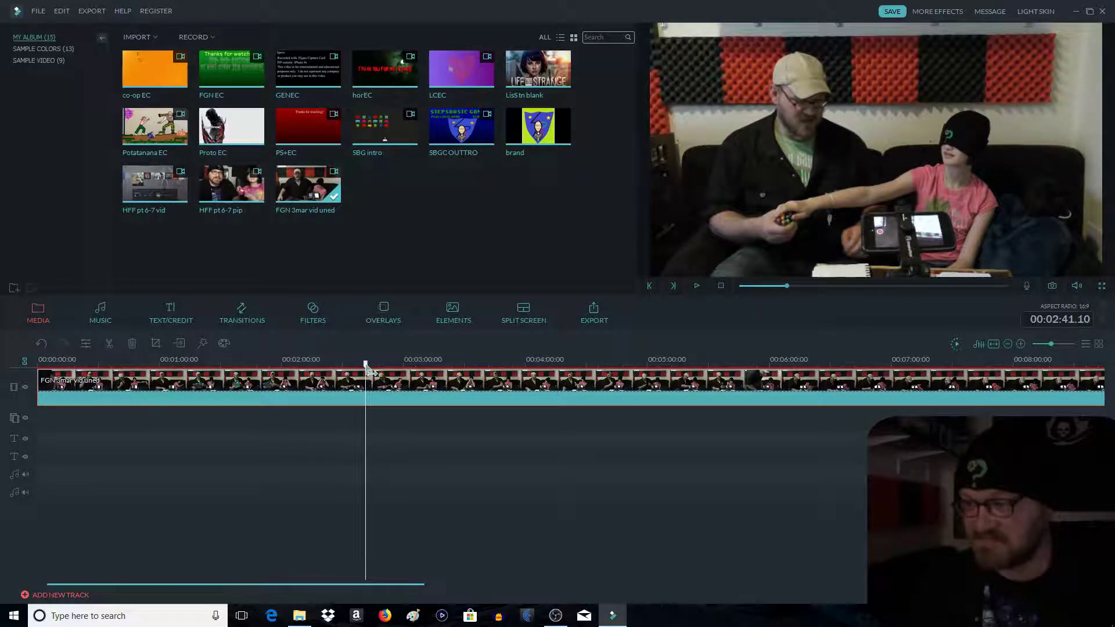
mouse_move(366, 370)
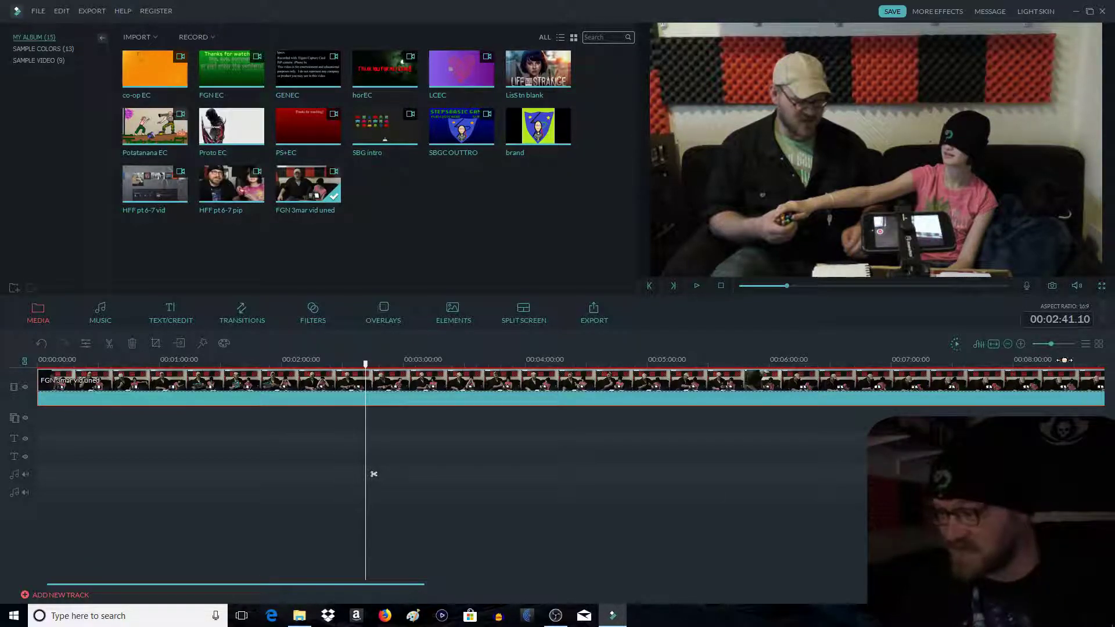
left_click(1052, 286)
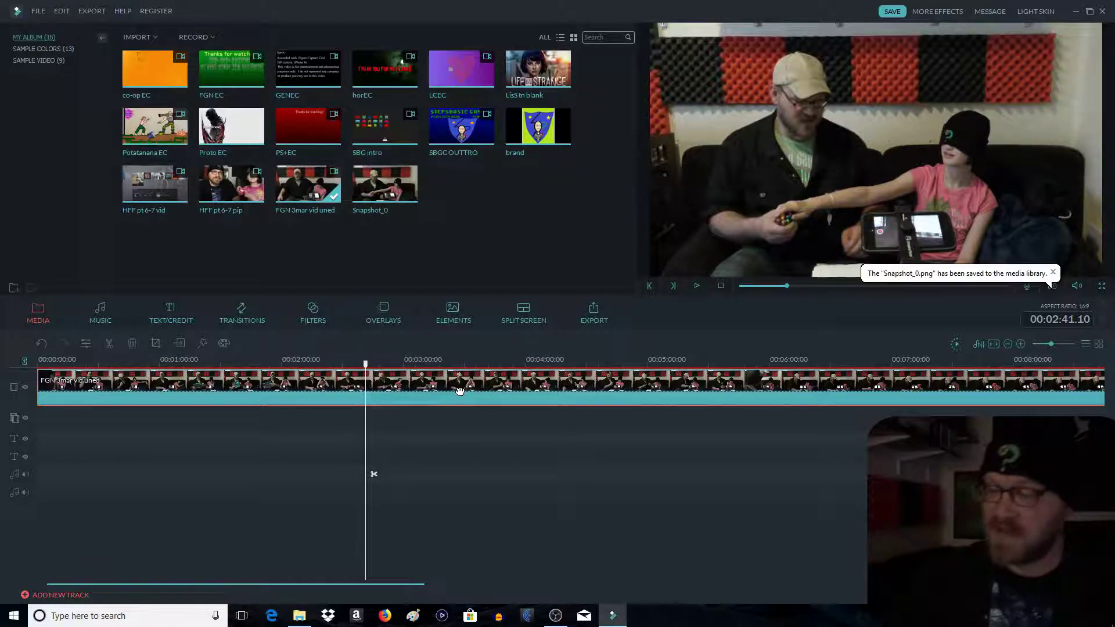
Clear the timeline, previewing Snapshot_0 briefly before deleting it.
key("Delete")
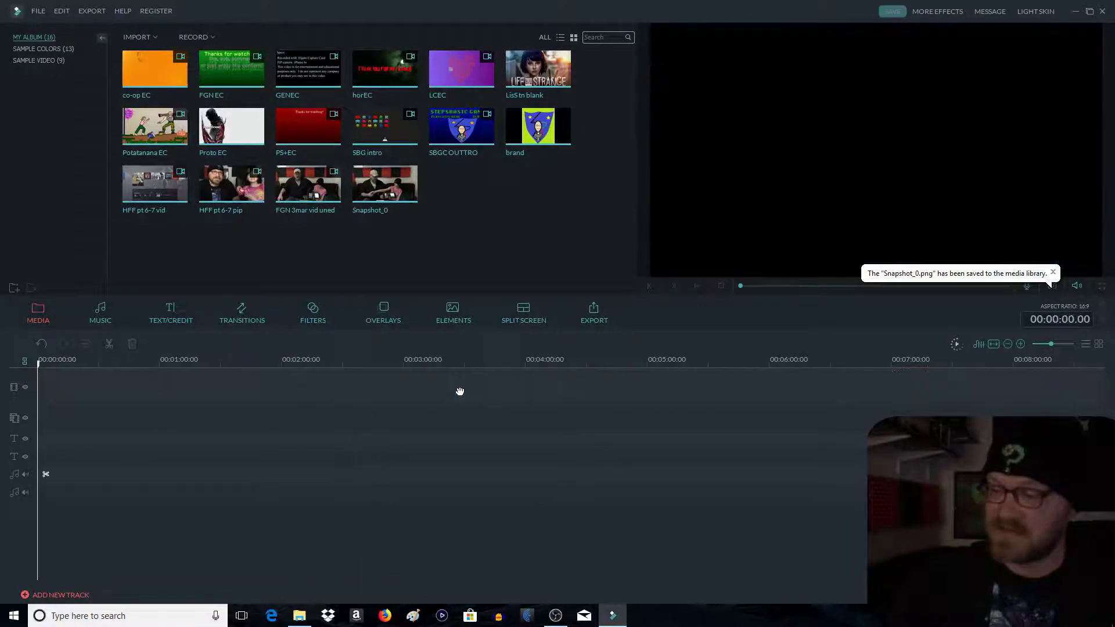
left_click(386, 183)
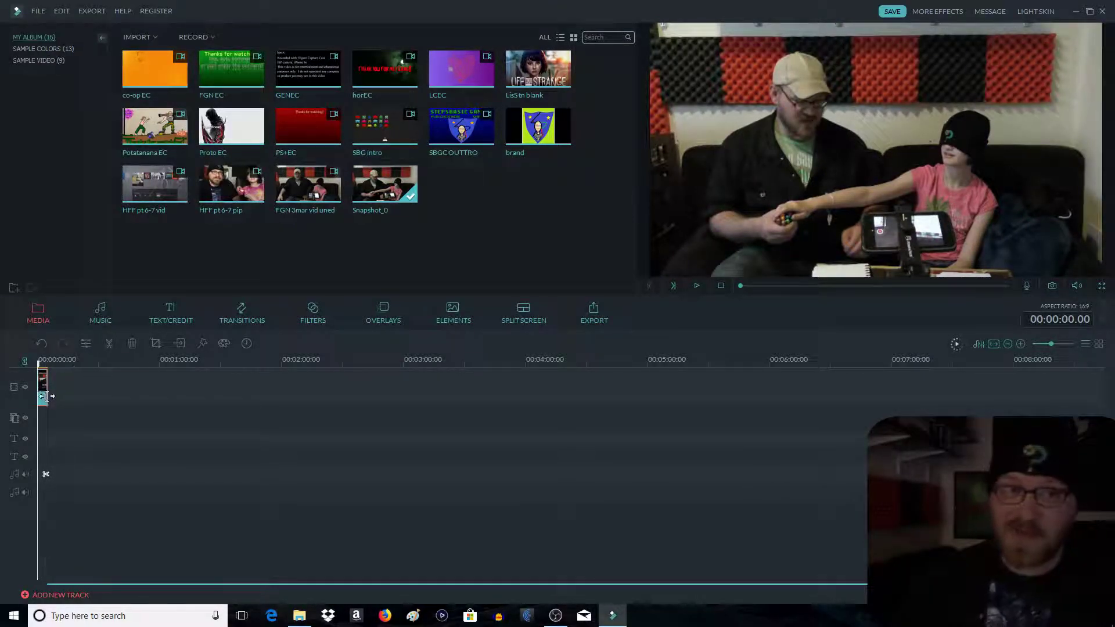
key("Delete")
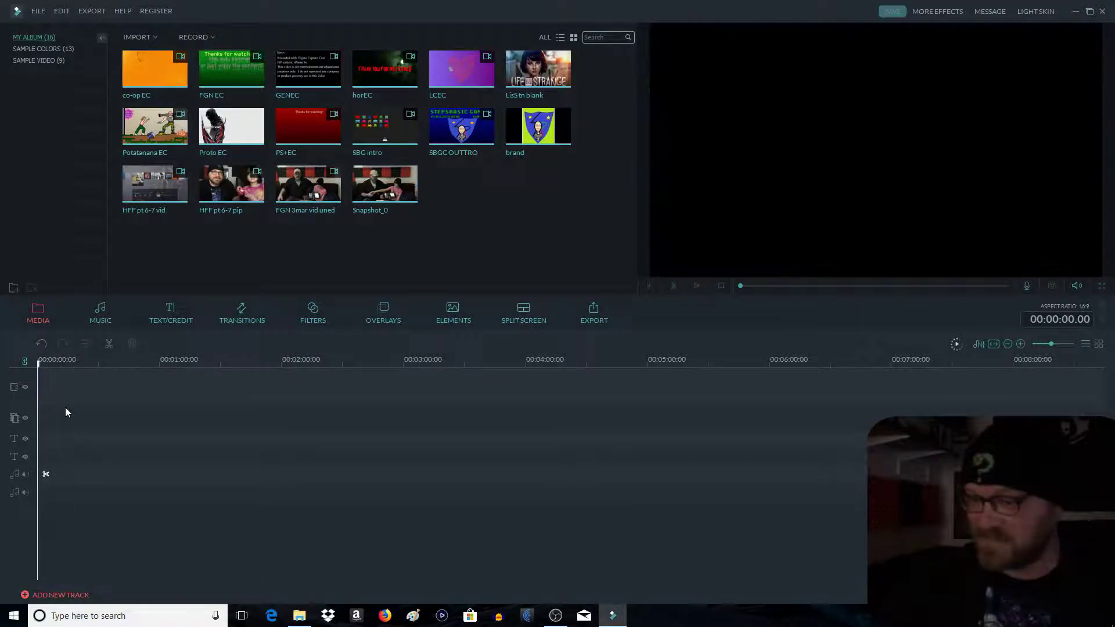
Open a blank Paint canvas, then bring the Family Game Night folder window back up.
left_click(412, 616)
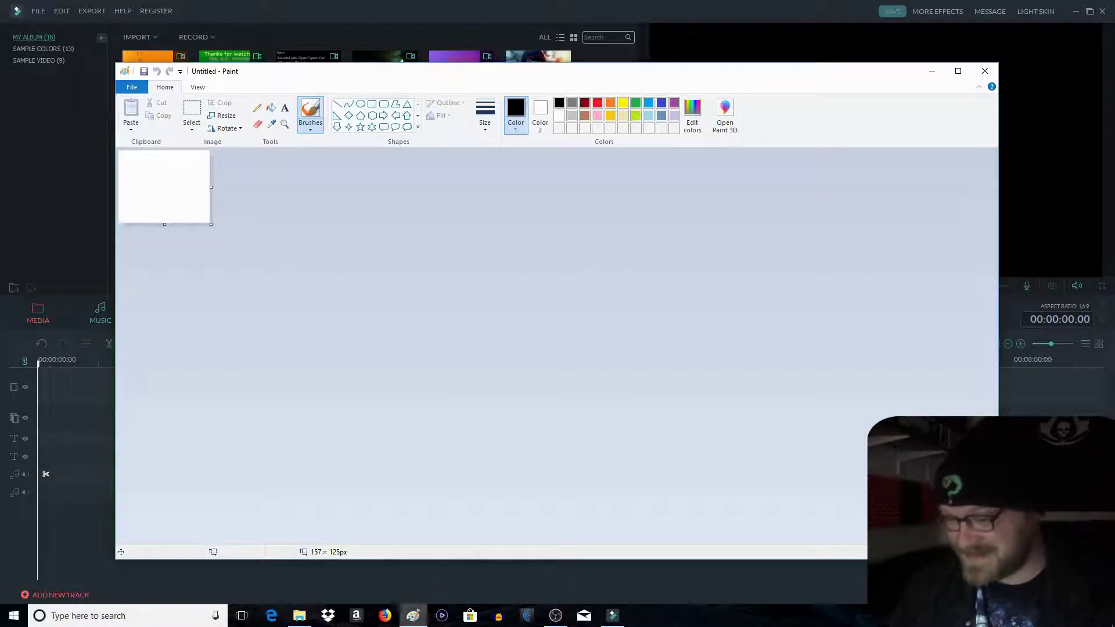
left_click(298, 615)
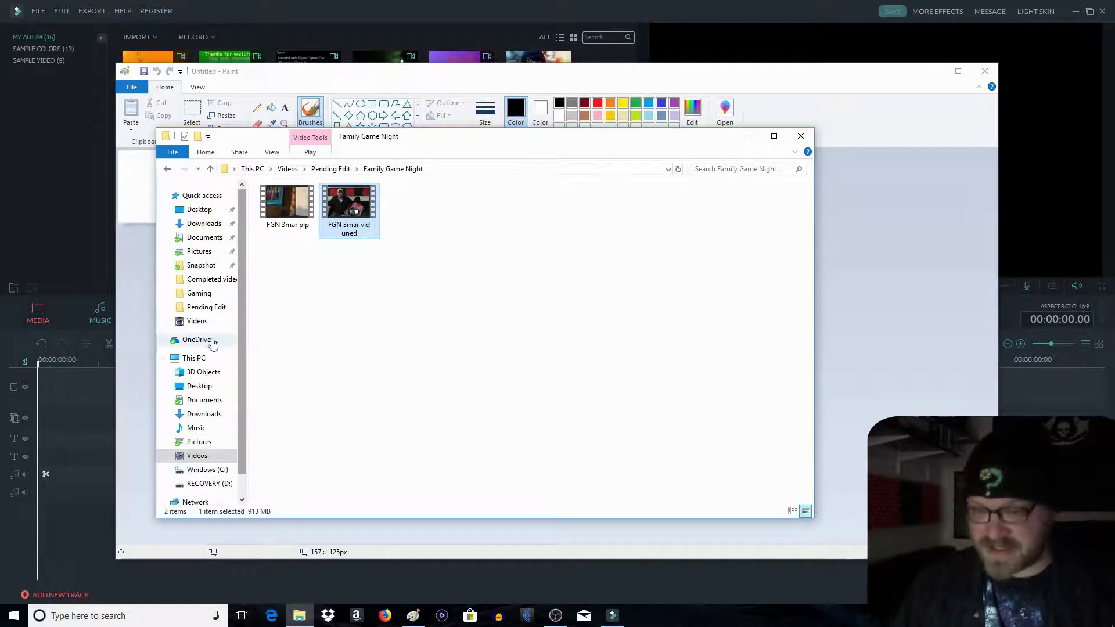
Open Snapshot_0 from Documents > Wondershare Filmora > UserSource > Snapshot in Paint, then close Explorer.
left_click(206, 239)
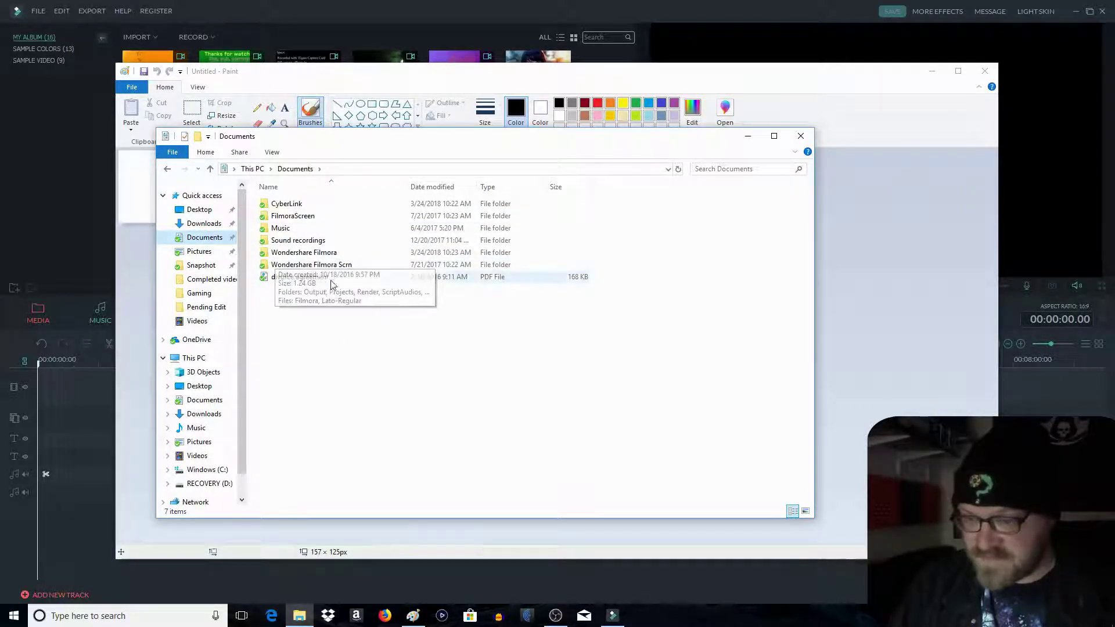
double_click(331, 253)
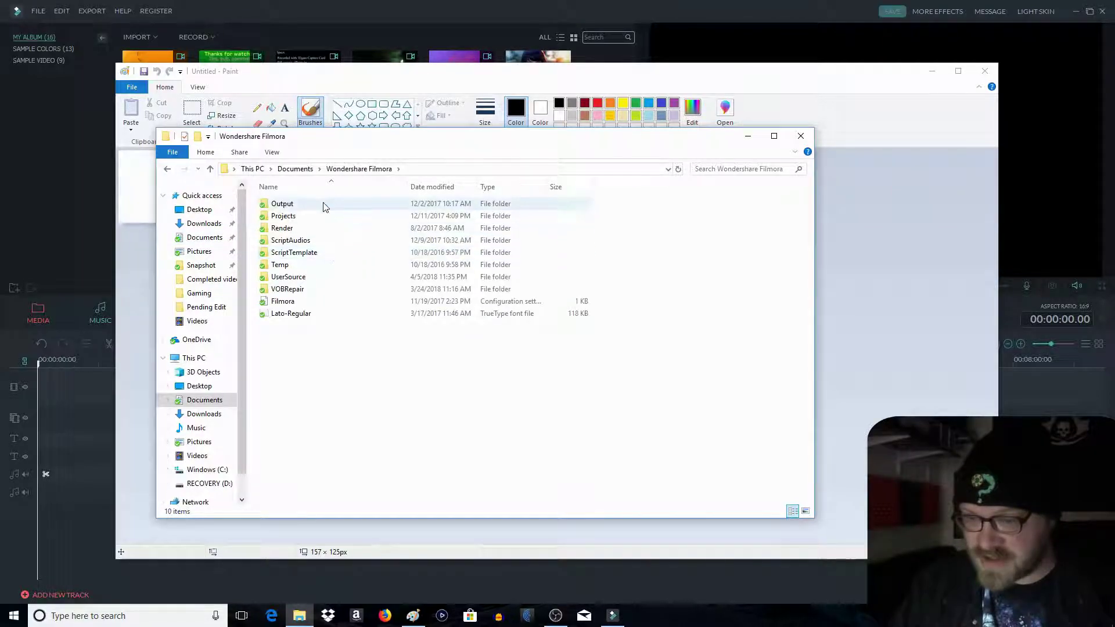
double_click(299, 276)
double_click(284, 217)
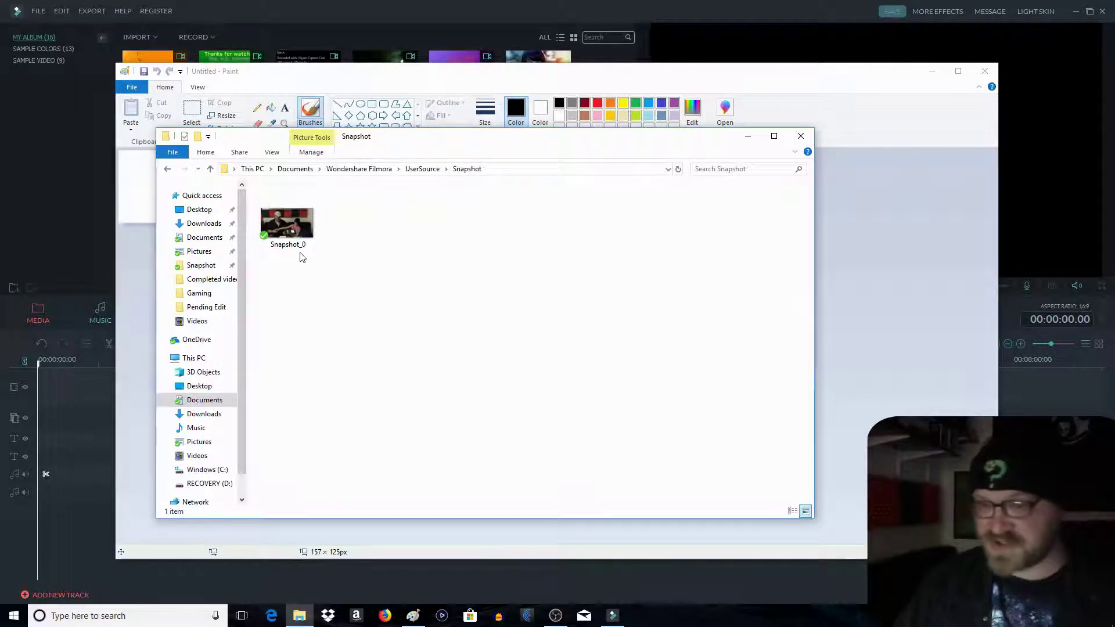
left_click_drag(293, 244, 908, 286)
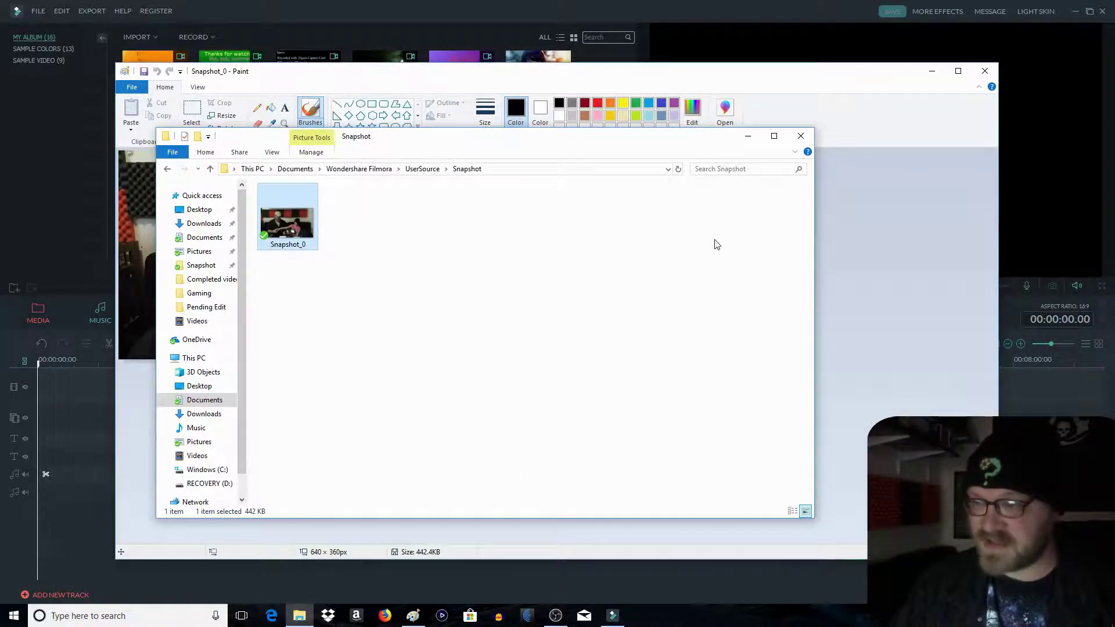
left_click(801, 136)
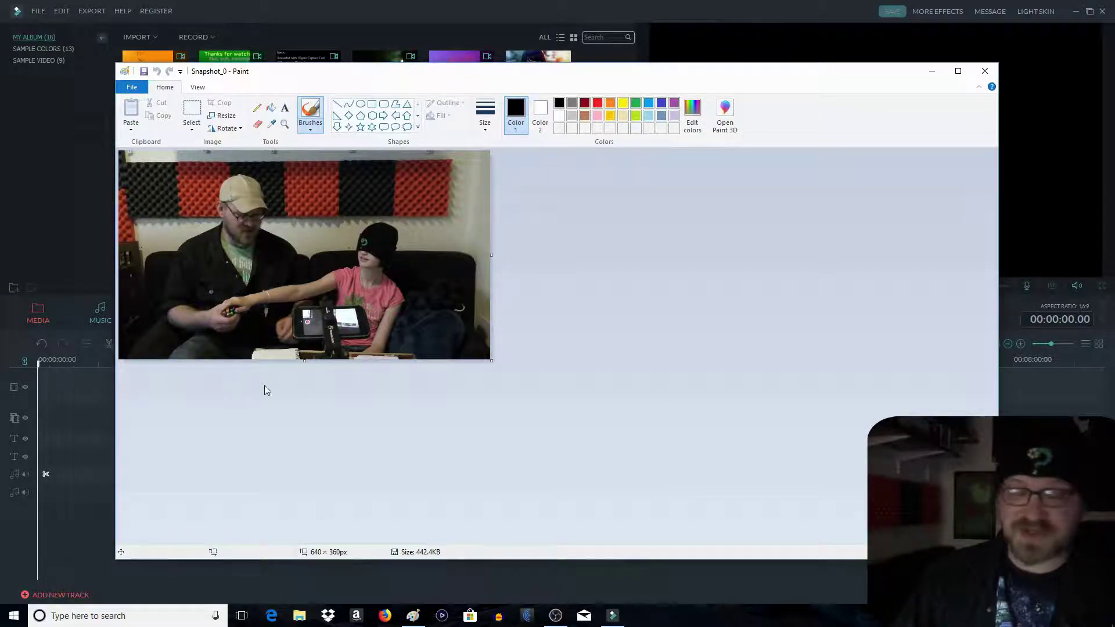
left_click(300, 616)
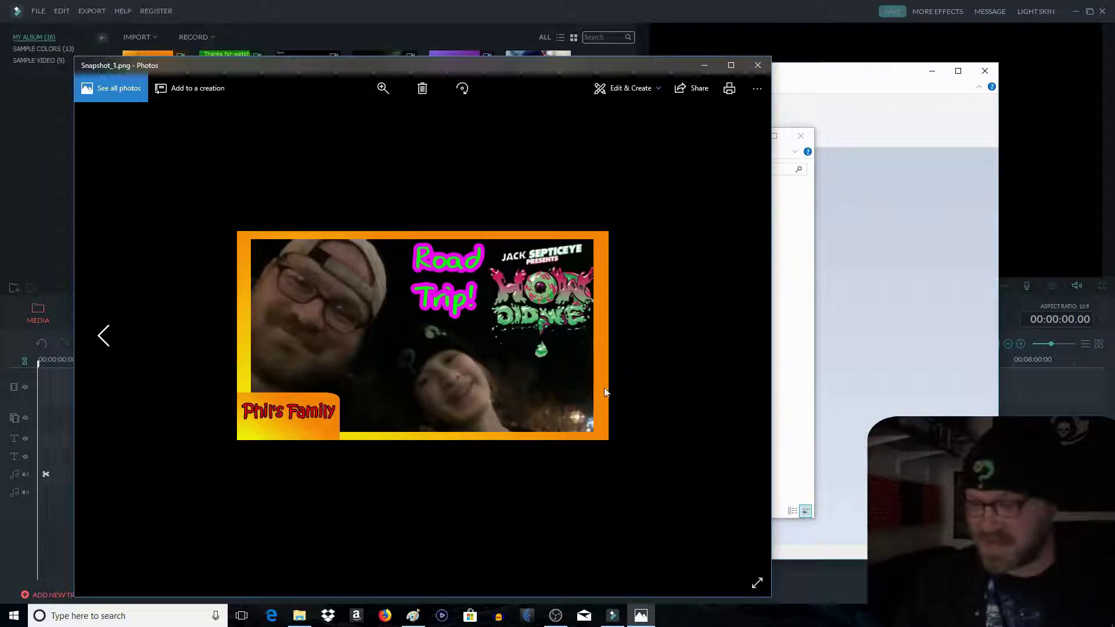
left_click(758, 65)
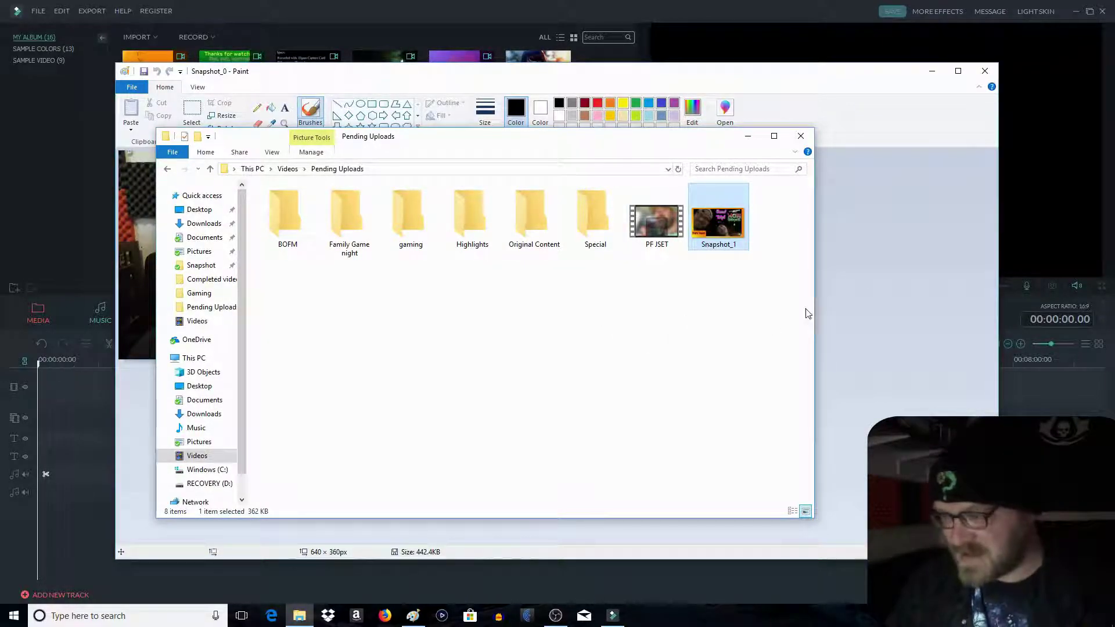
Zoom Paint's view of the snapshot to 200%.
left_click(878, 245)
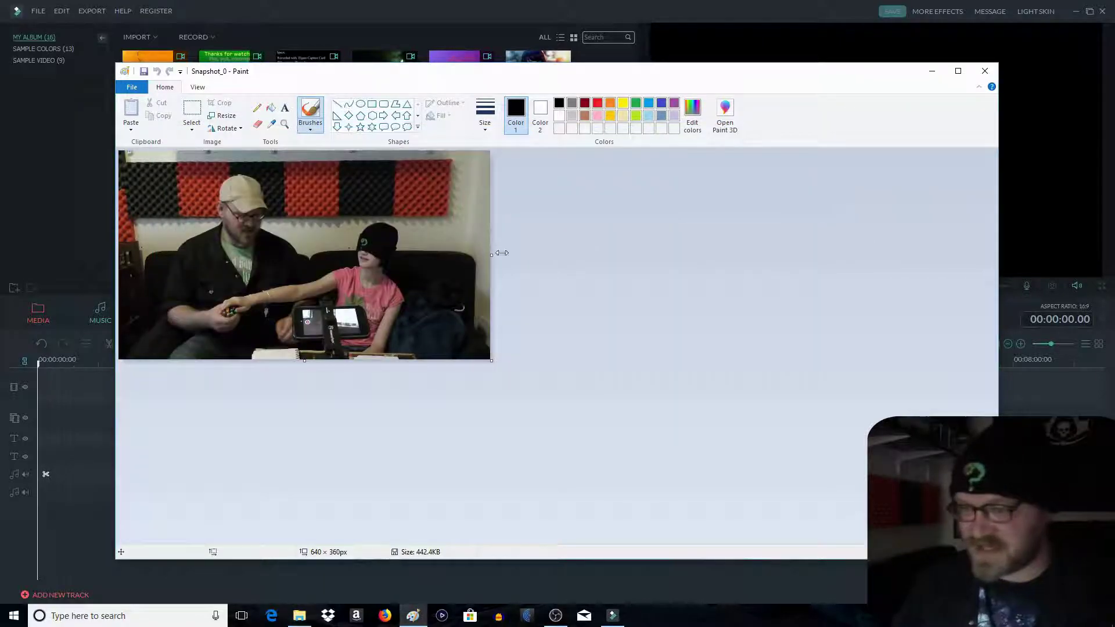
left_click(197, 87)
left_click(131, 110)
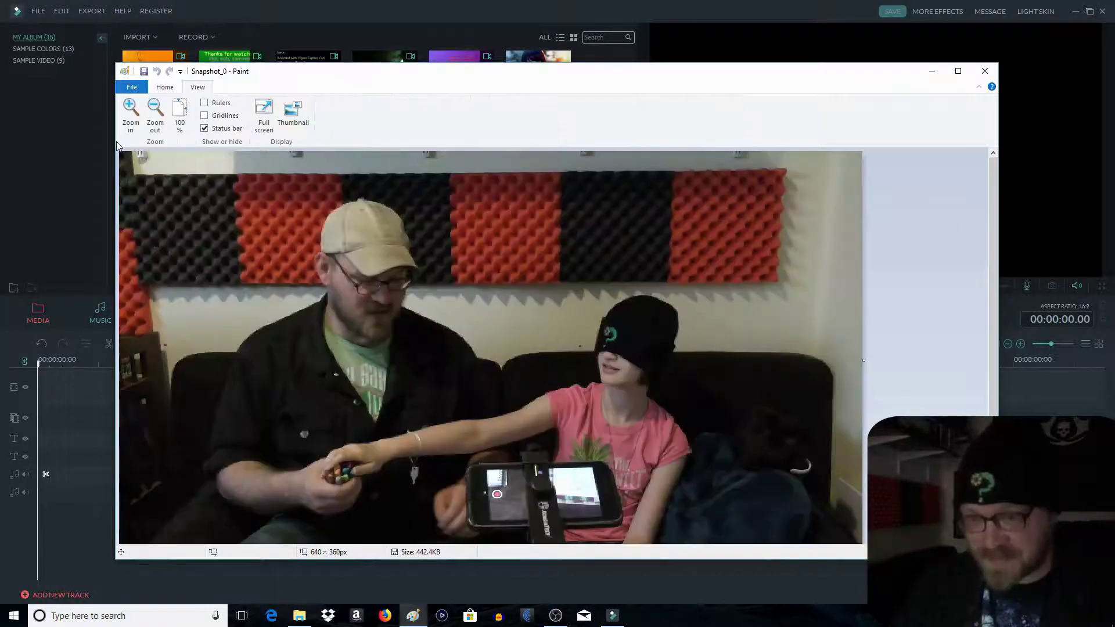
left_click(130, 110)
left_click(155, 110)
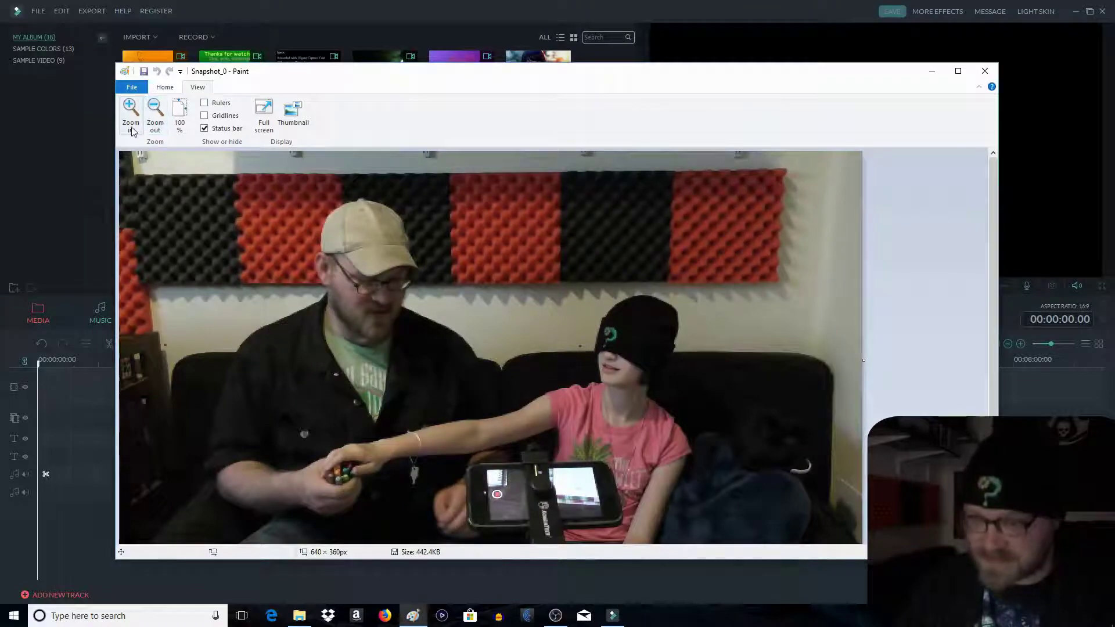
left_click(164, 87)
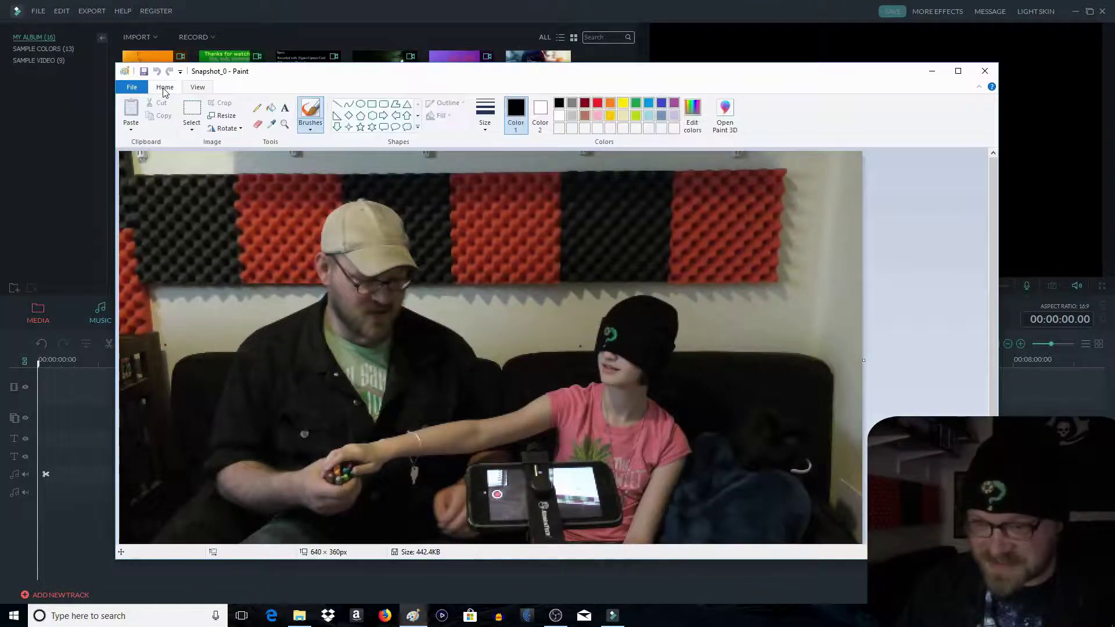
Trace a free-form selection around the two people on the couch.
left_click(200, 132)
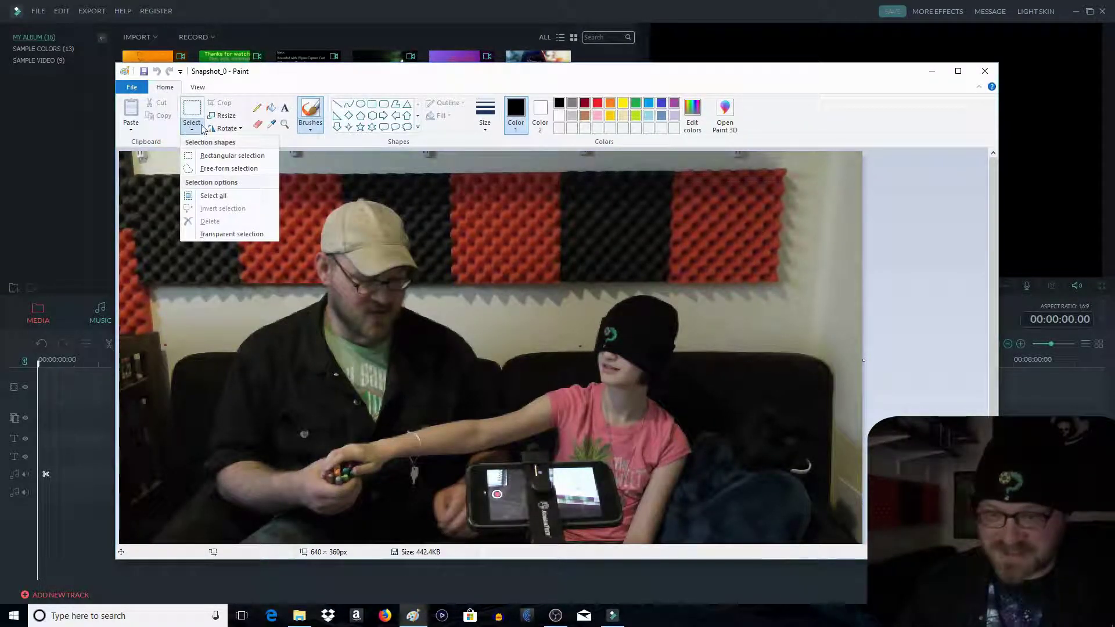
left_click(215, 169)
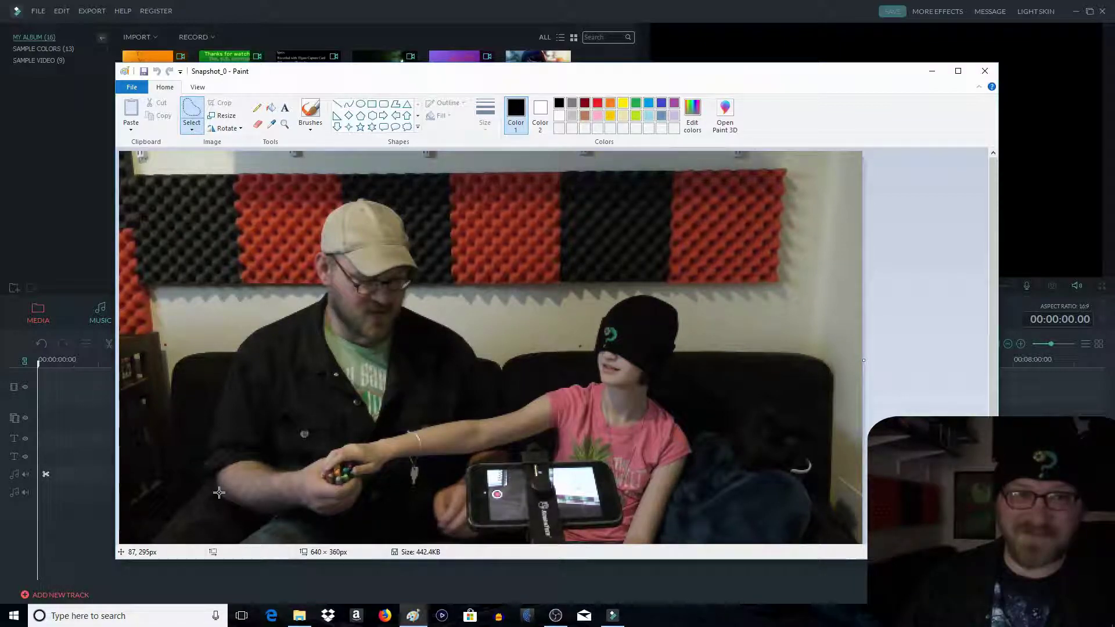
mouse_move(215, 490)
left_mouse_down()
mouse_move(233, 363)
mouse_move(250, 338)
mouse_move(320, 299)
mouse_move(326, 213)
mouse_move(357, 194)
mouse_move(400, 213)
mouse_move(480, 415)
mouse_move(664, 355)
mouse_move(647, 392)
mouse_move(686, 441)
mouse_move(686, 469)
mouse_move(670, 477)
mouse_move(222, 493)
left_mouse_up()
Copy the traced pair of people and paste them into a new blank picture.
right_click(376, 383)
left_click(404, 399)
left_click(132, 87)
left_click(145, 107)
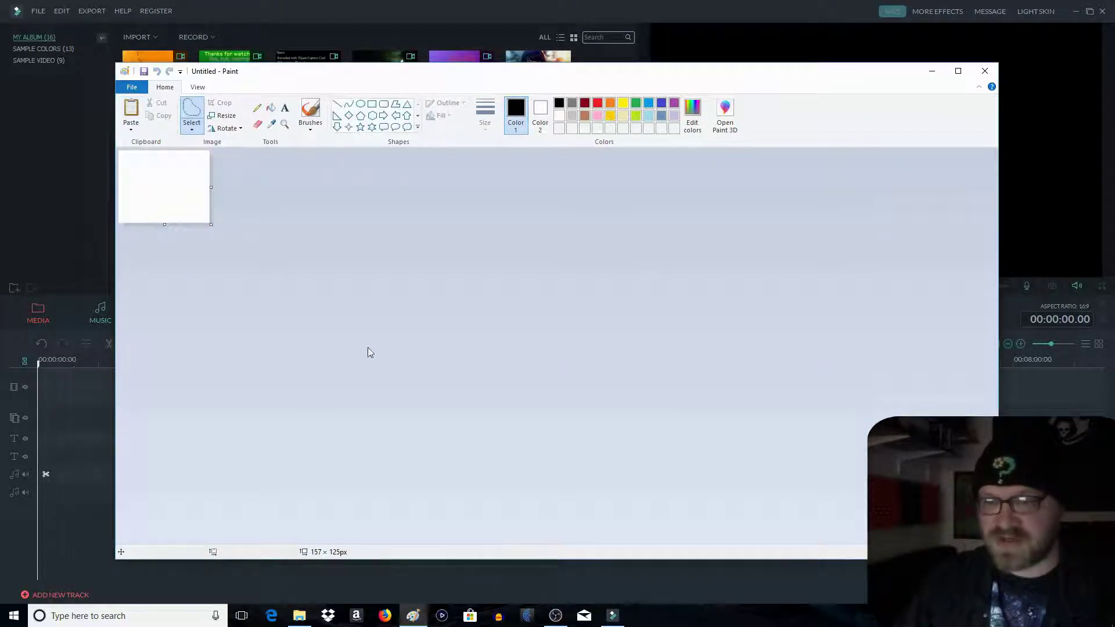
key("ctrl+v")
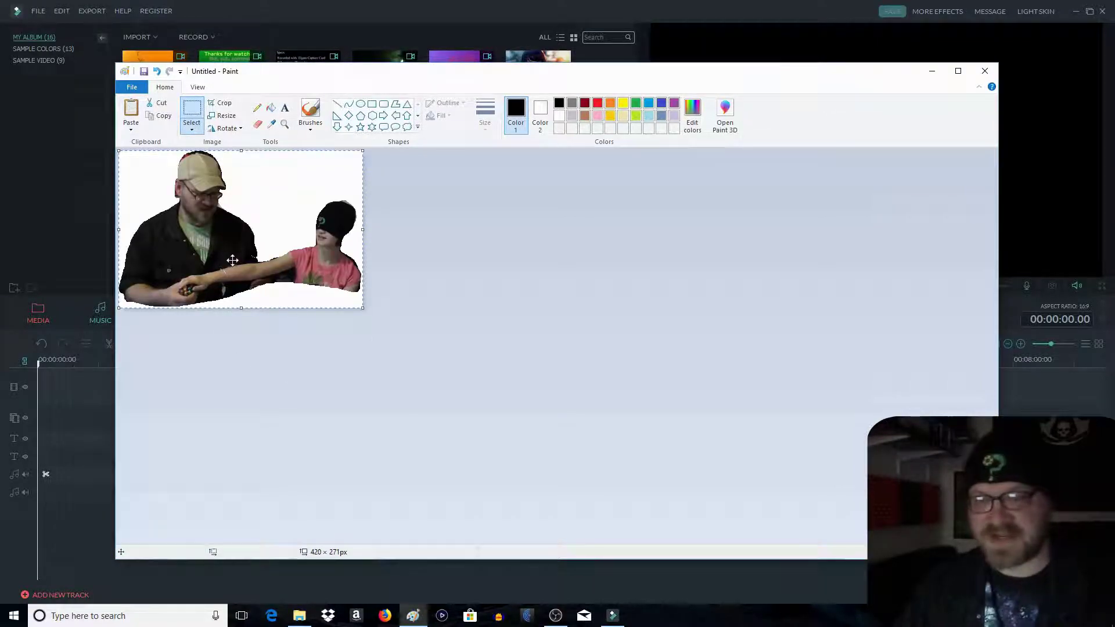
scroll(231, 258, "up", 1)
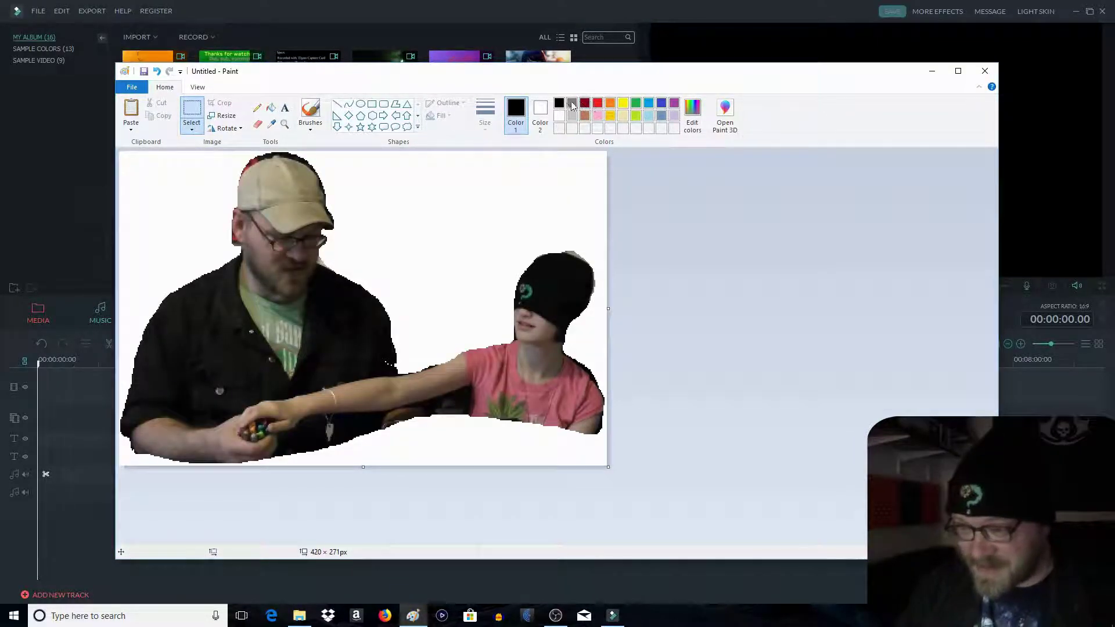
Fill the new picture's white background with red.
left_click(598, 103)
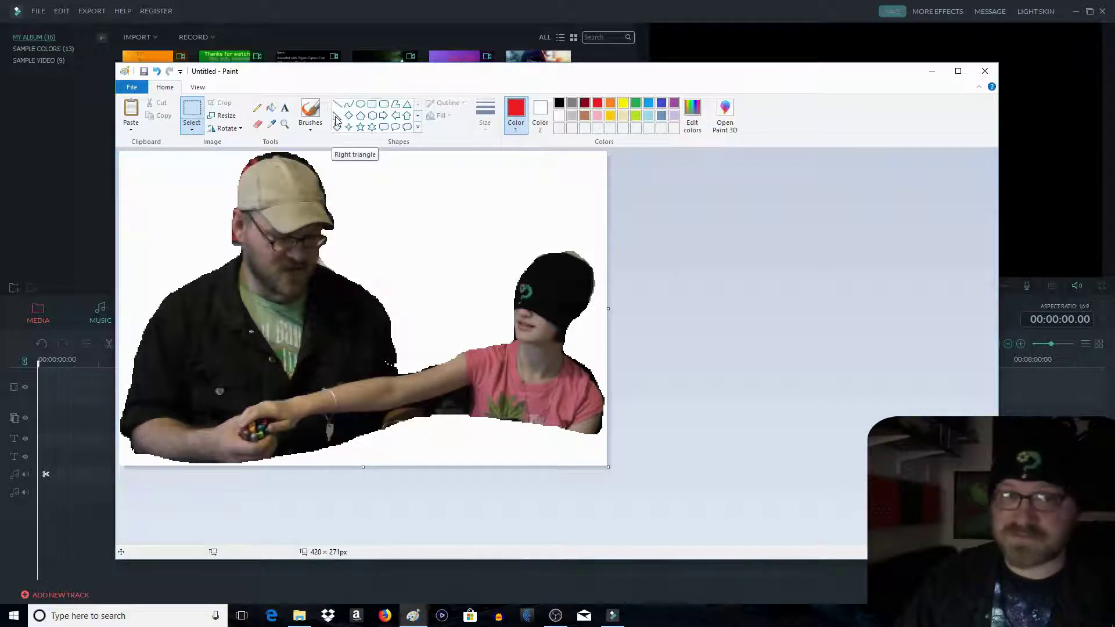
left_click(271, 108)
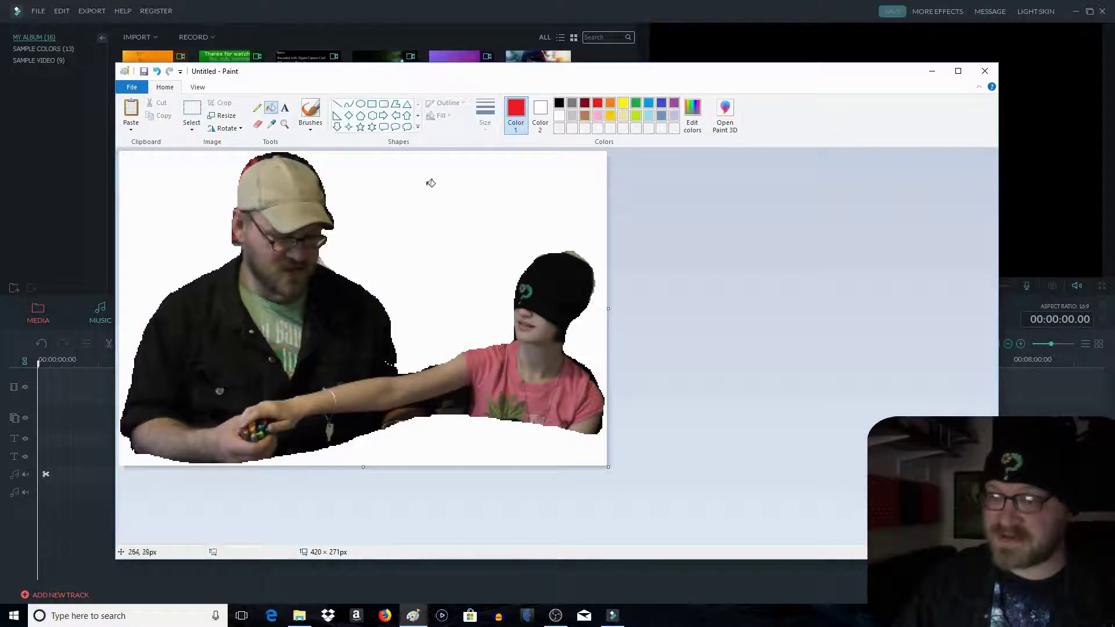
left_click(436, 201)
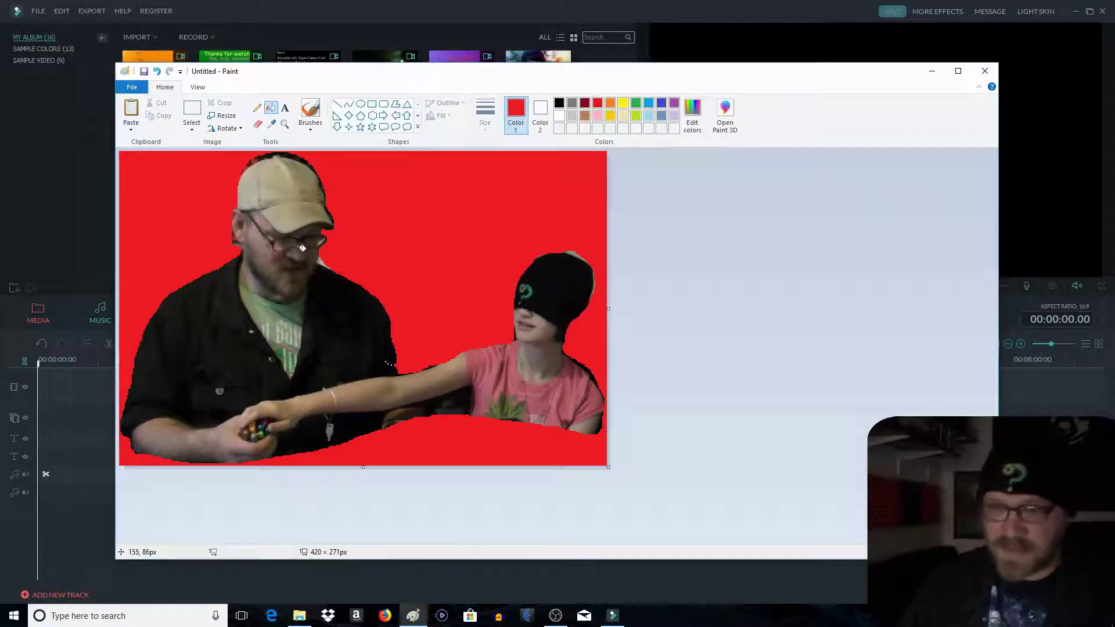
left_click(310, 112)
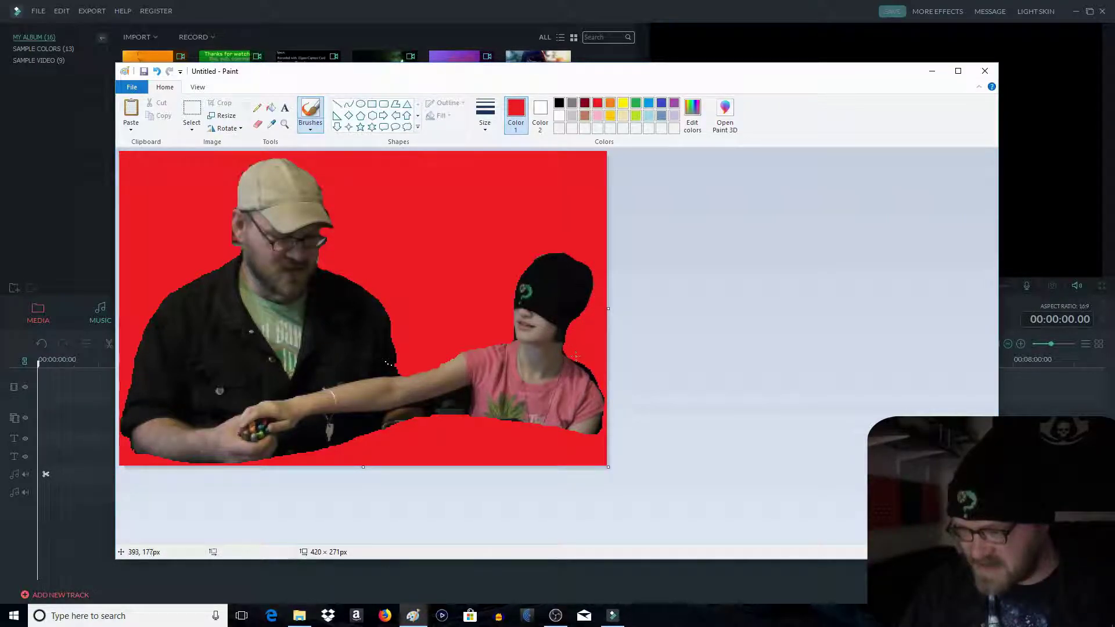
Paint the dark patch below the girl's arm red, save over Snapshot_0.png, and minimize Paint.
left_click_drag(467, 400, 427, 409)
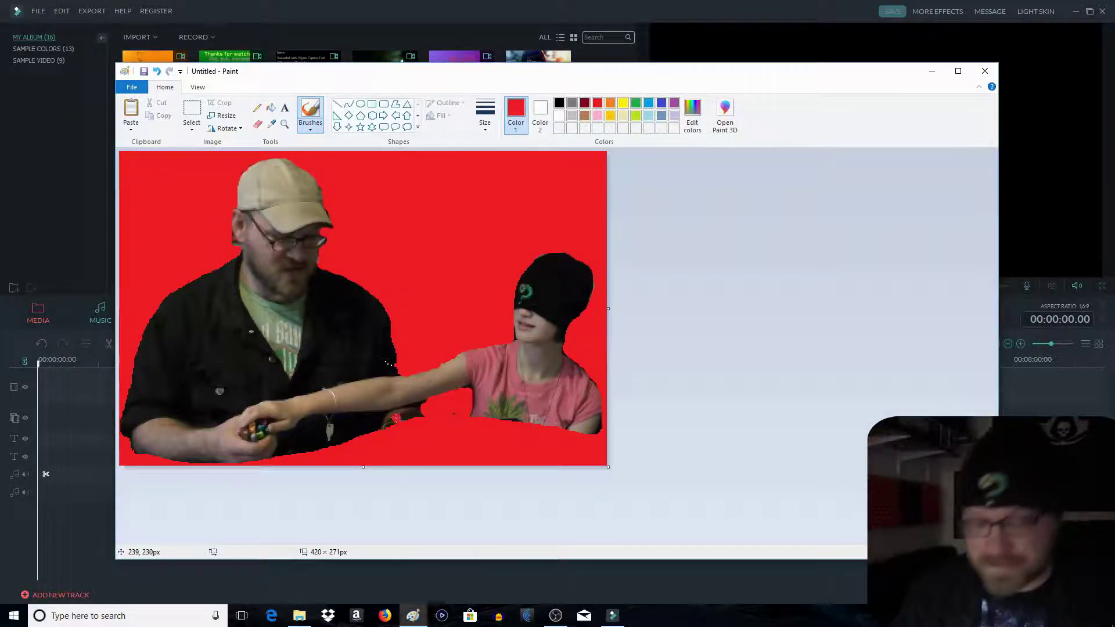
scroll(519, 337, "up", 2)
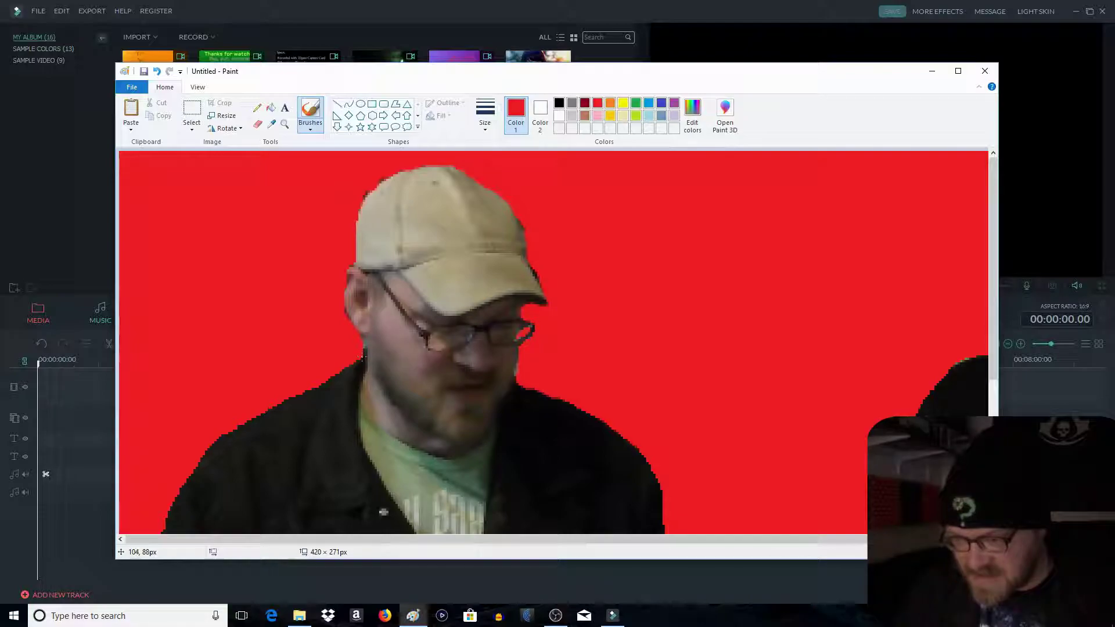
left_click(143, 72)
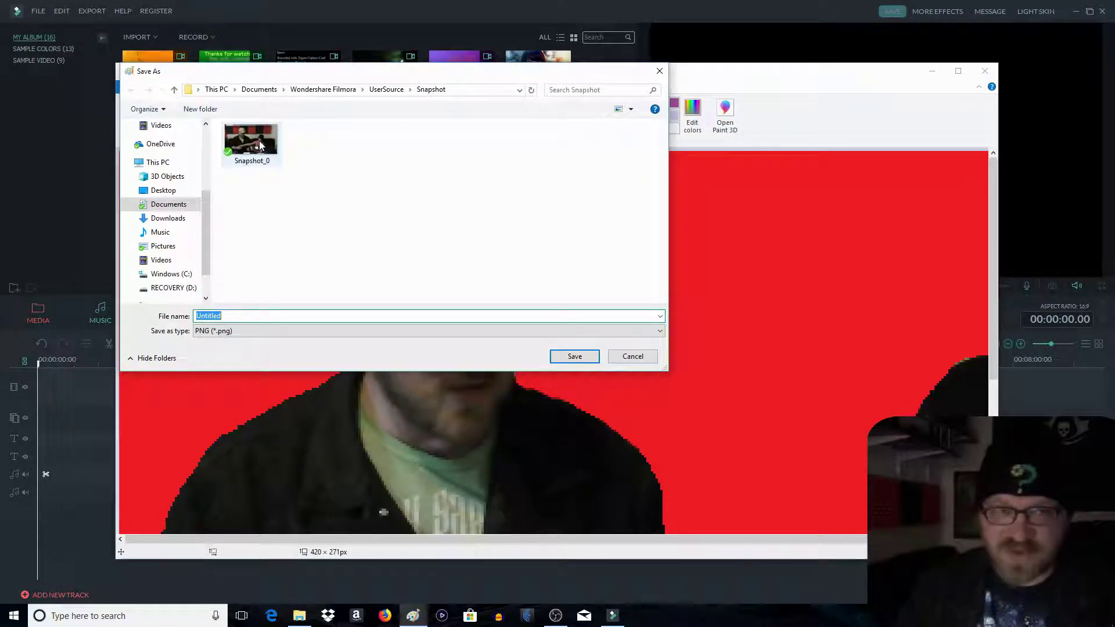
left_click(259, 141)
left_click(259, 140)
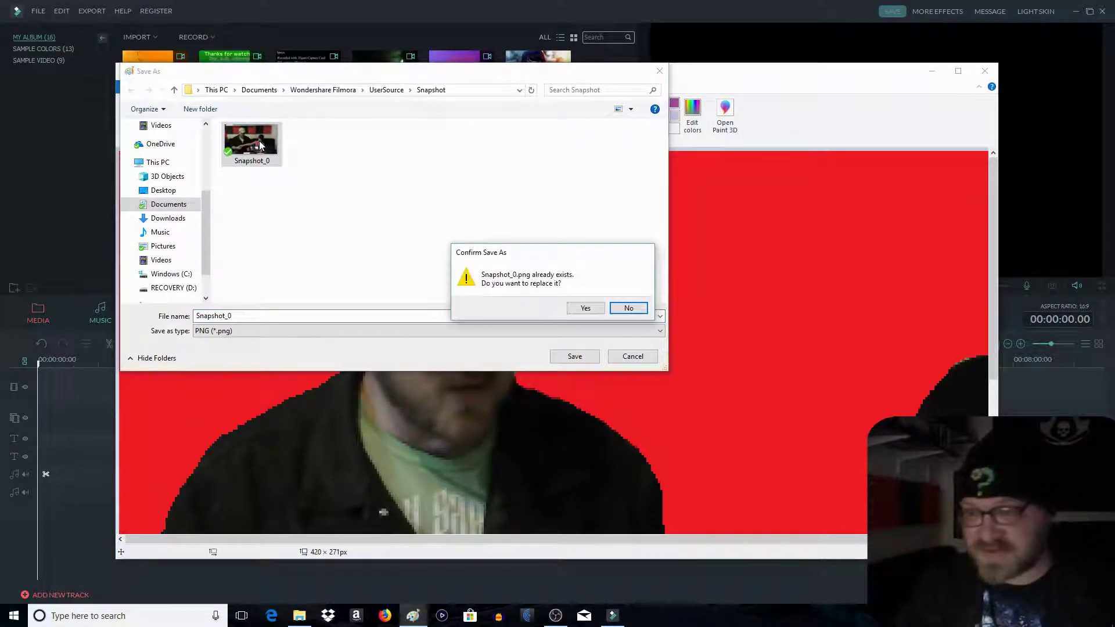
left_click(582, 309)
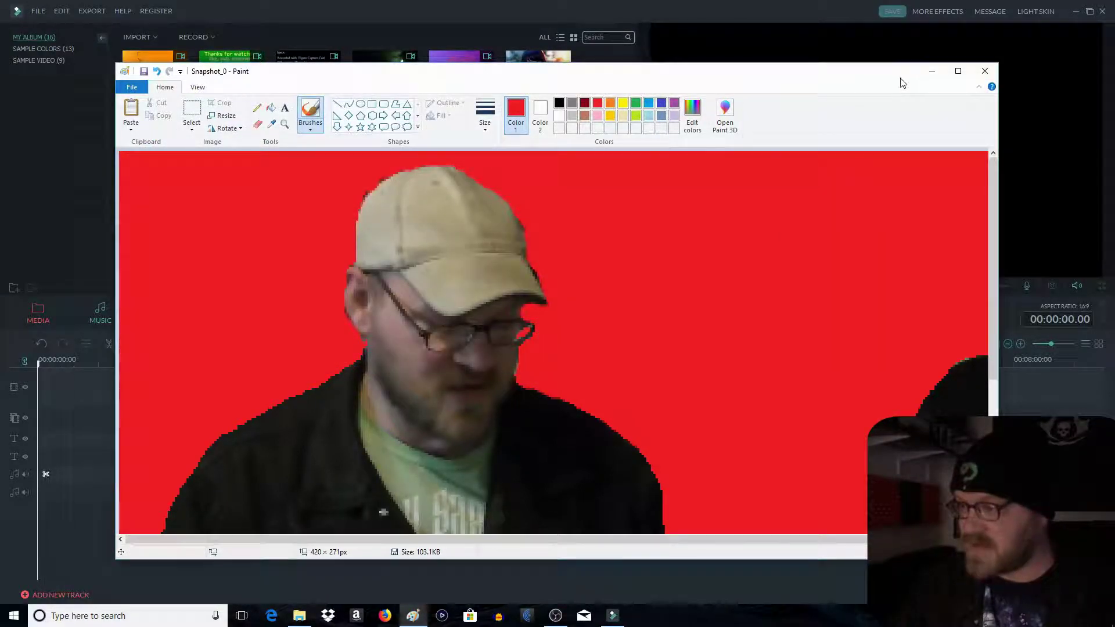
left_click(930, 75)
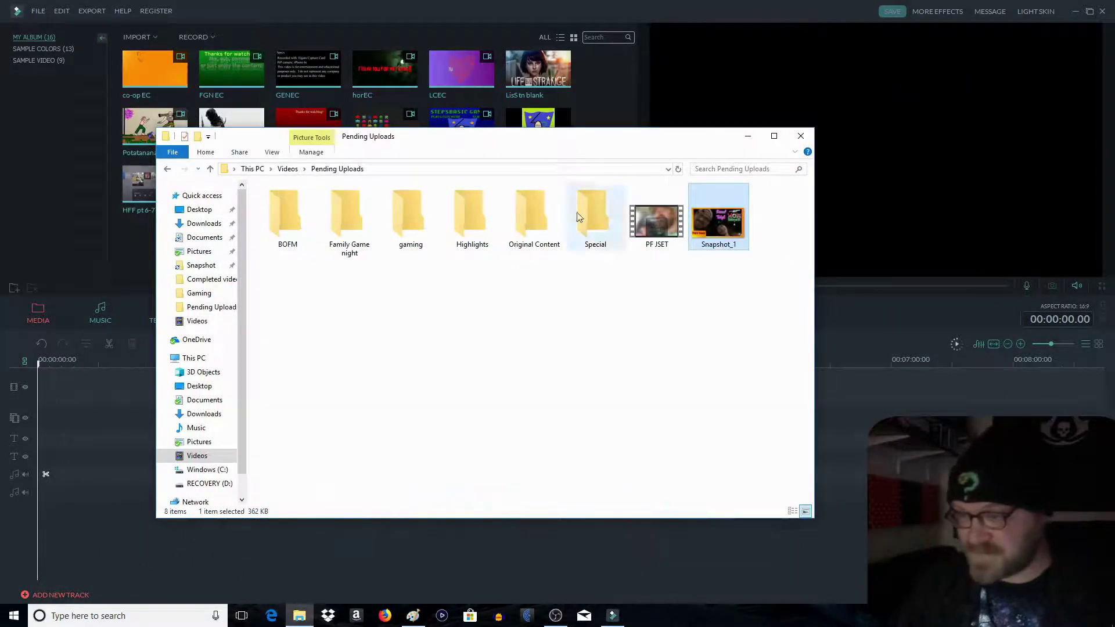
Preview the red-background Snapshot_0 on Filmora's timeline, then remove it.
left_click(860, 472)
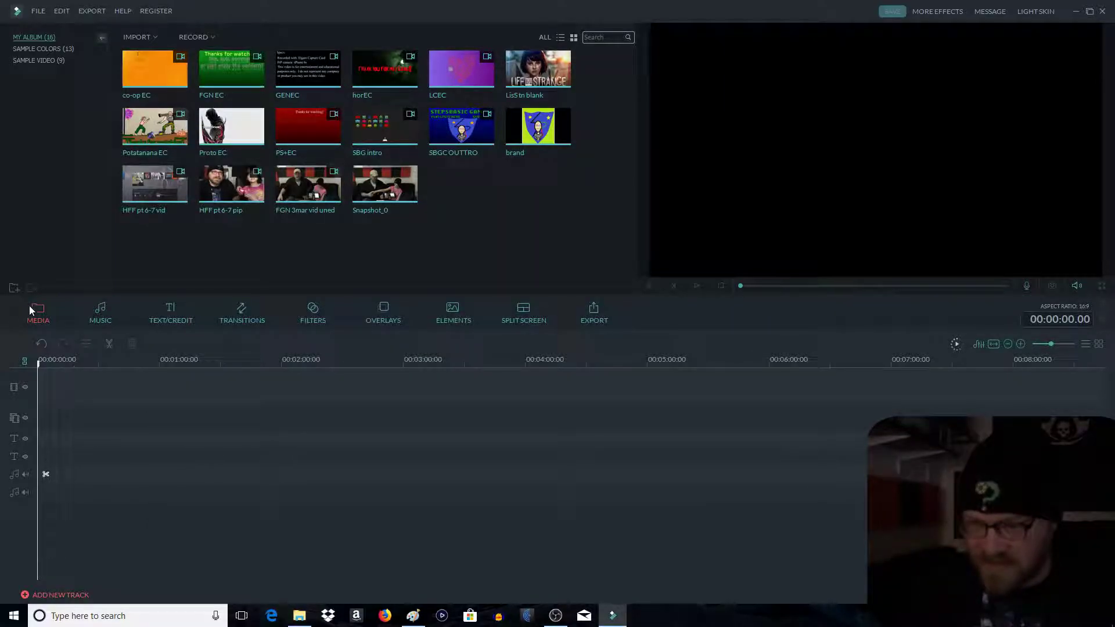
left_click_drag(395, 198, 41, 393)
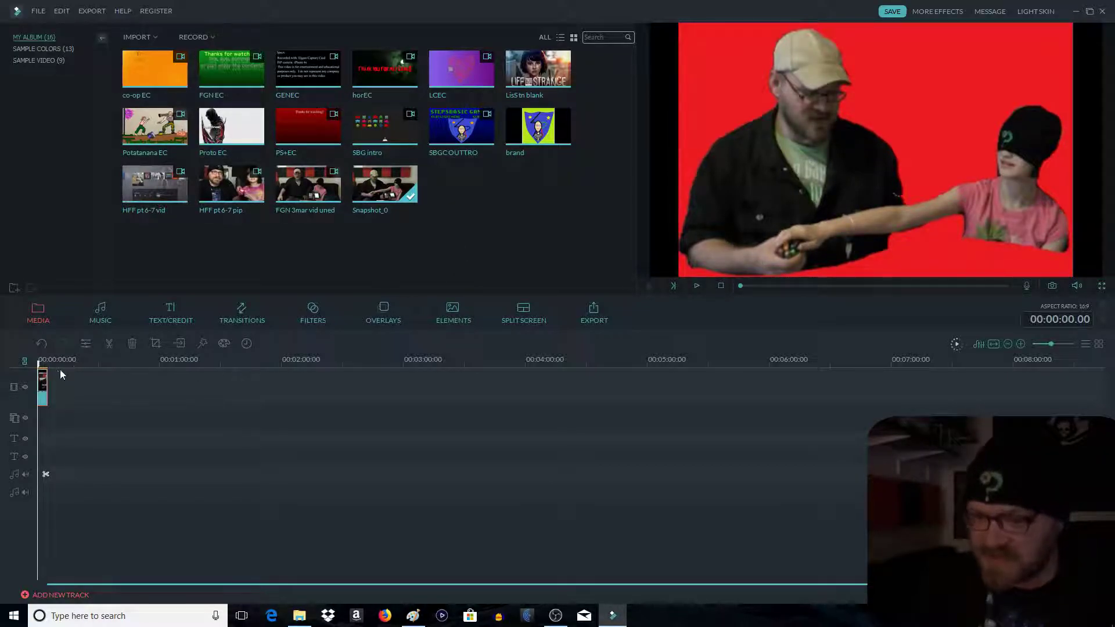
key("Delete")
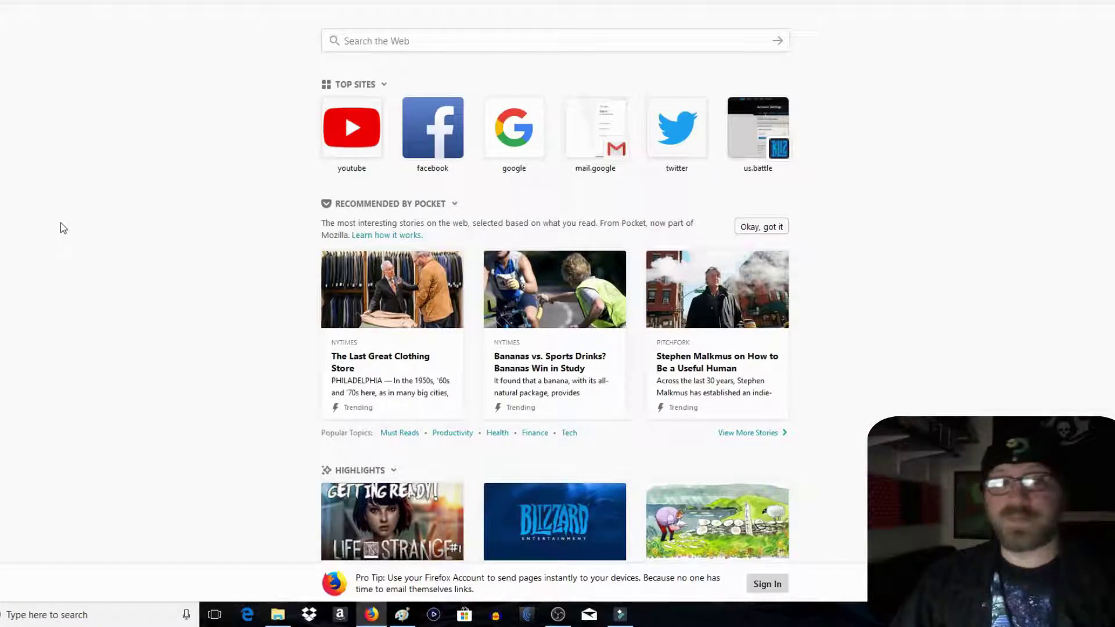
Search Google Images for 'finger thumbnail'.
left_click(420, 37)
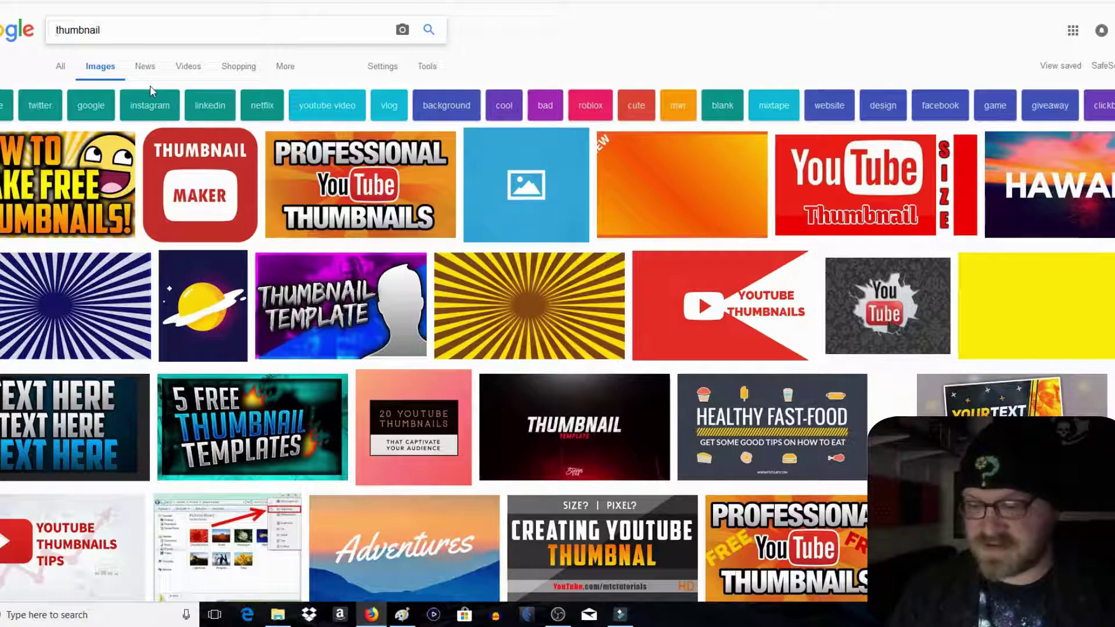
type("finger")
key("Return")
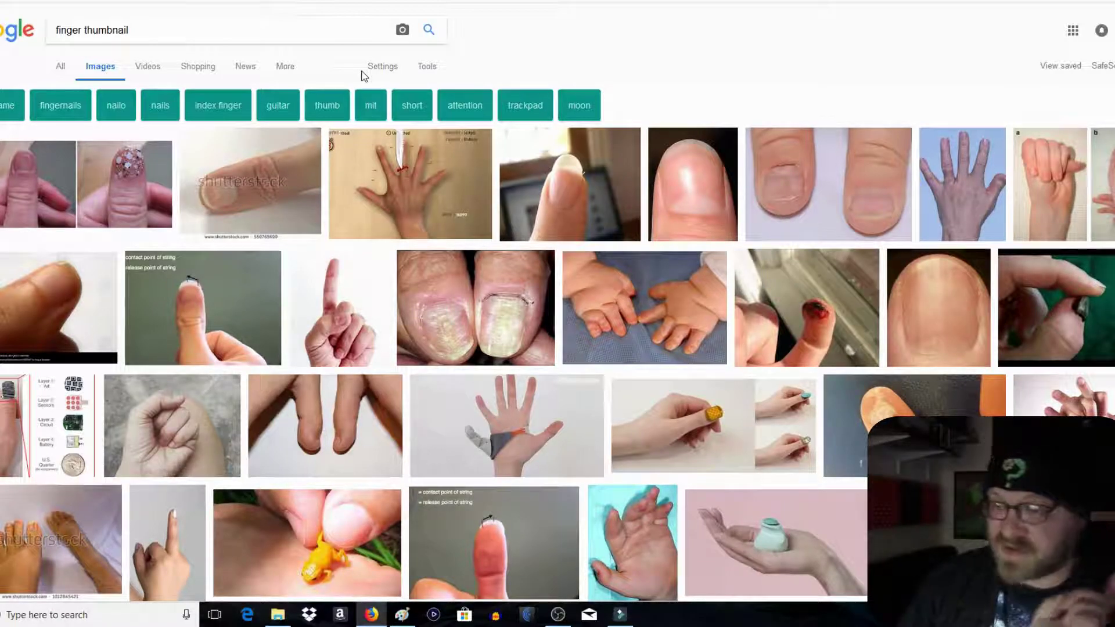
Filter the results by usage rights and save the nail photo as Thumbnail1.
left_click(381, 72)
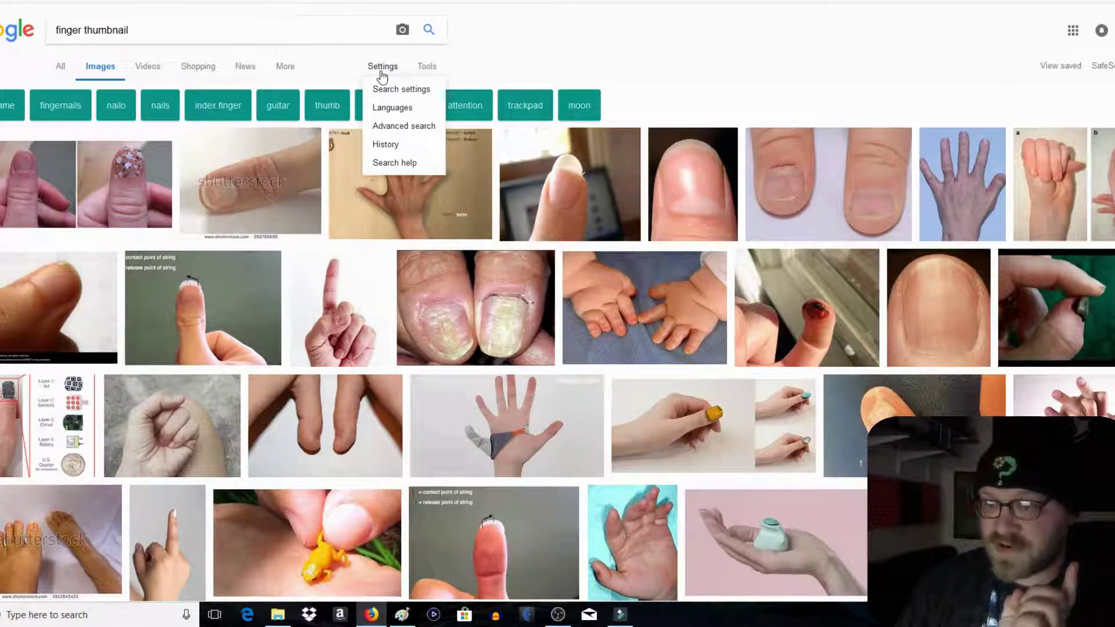
left_click(427, 69)
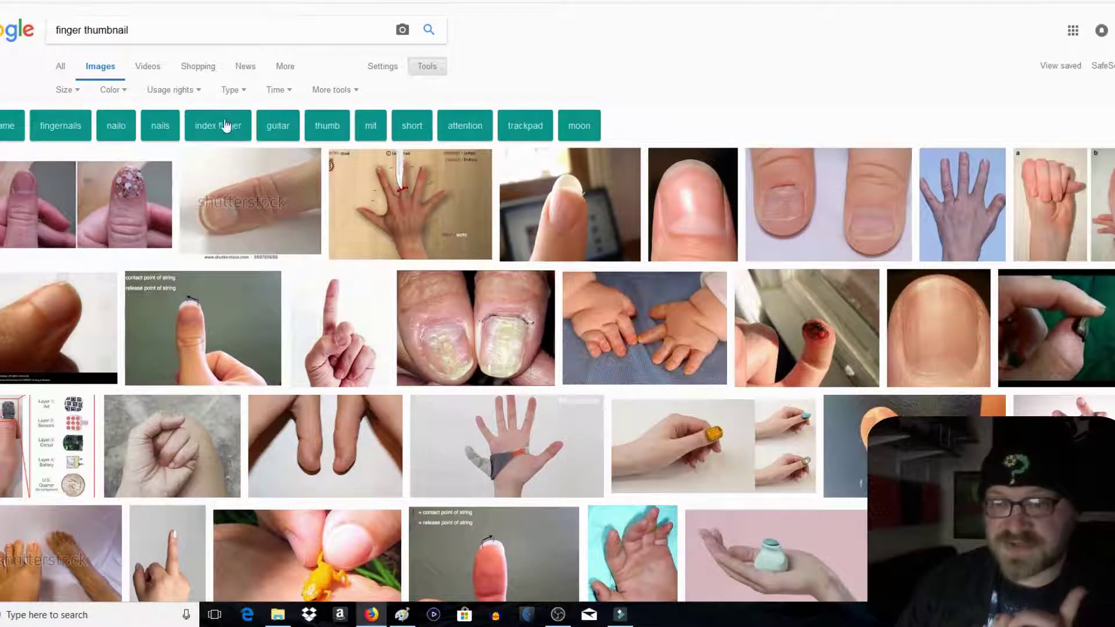
left_click(189, 91)
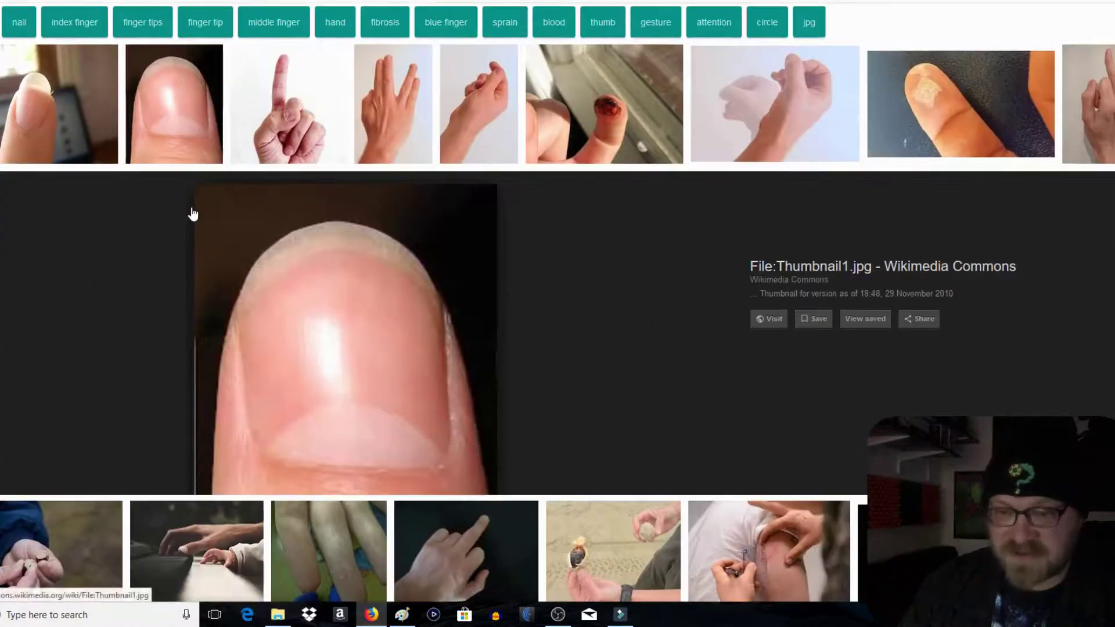
right_click(339, 334)
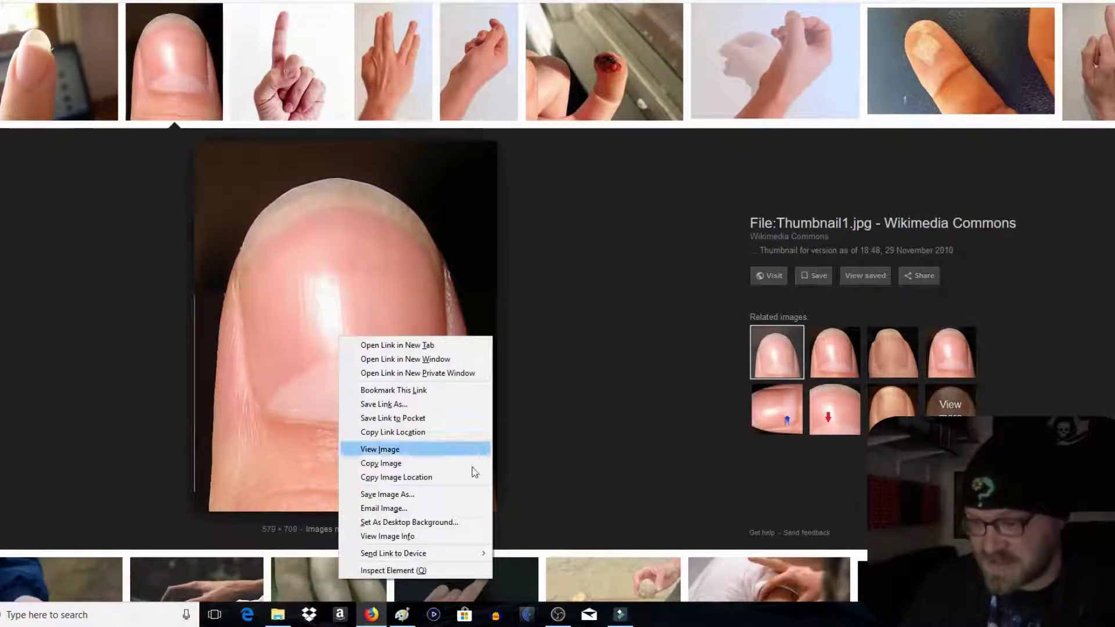
left_click(406, 494)
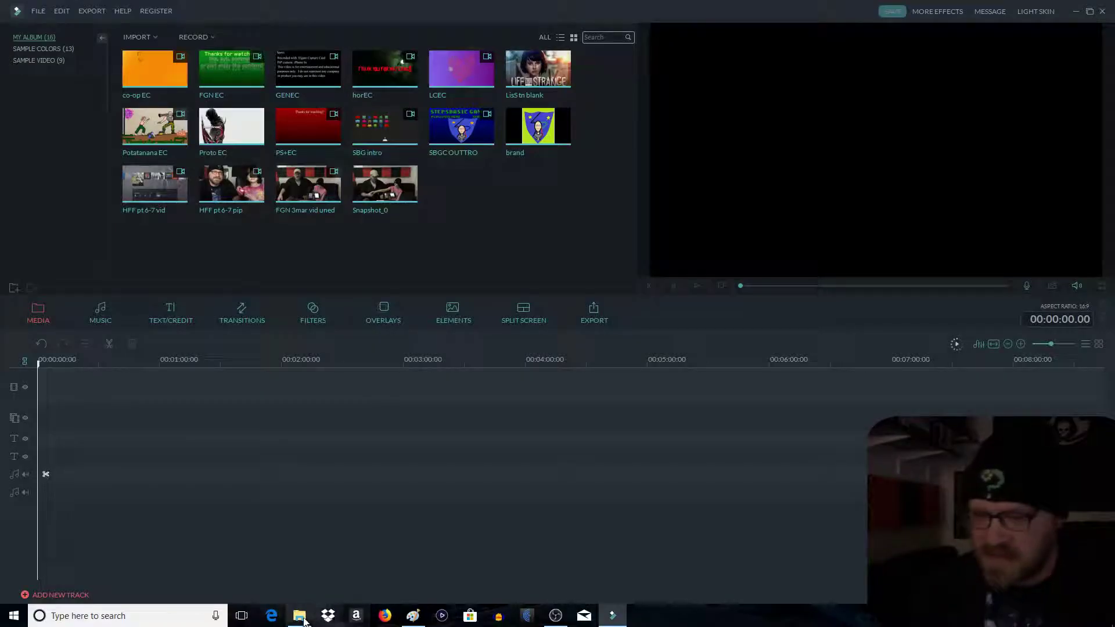
Import Thumbnail1 from the Videos folder into Filmora and place it at the timeline's start.
mouse_move(303, 621)
left_click(299, 566)
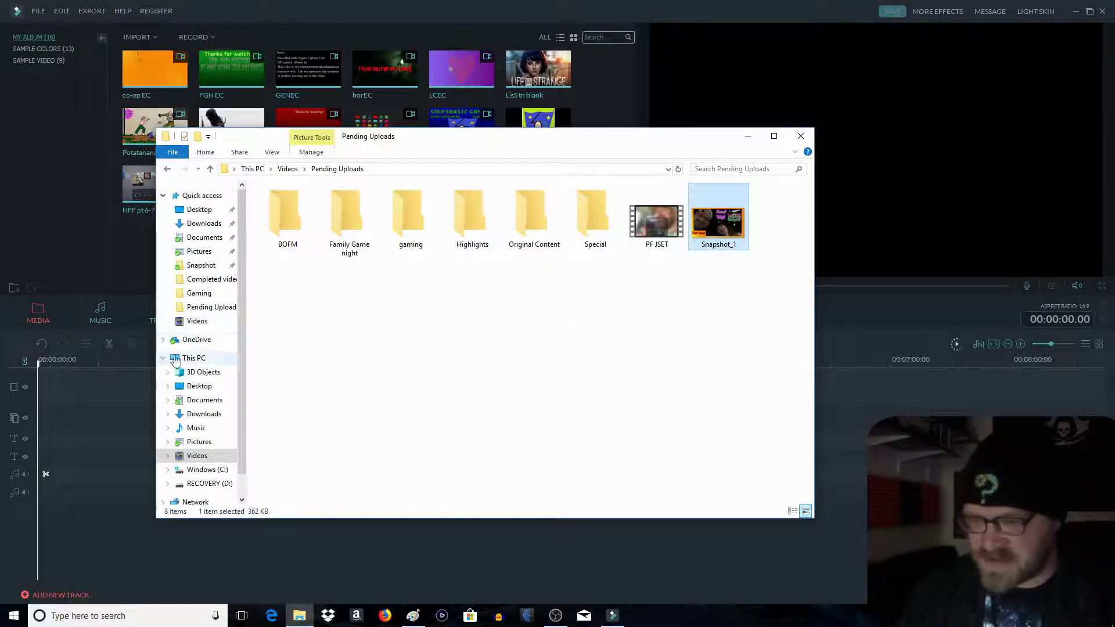
left_click(197, 321)
left_click_drag(655, 293, 616, 117)
left_click_drag(482, 188, 86, 380)
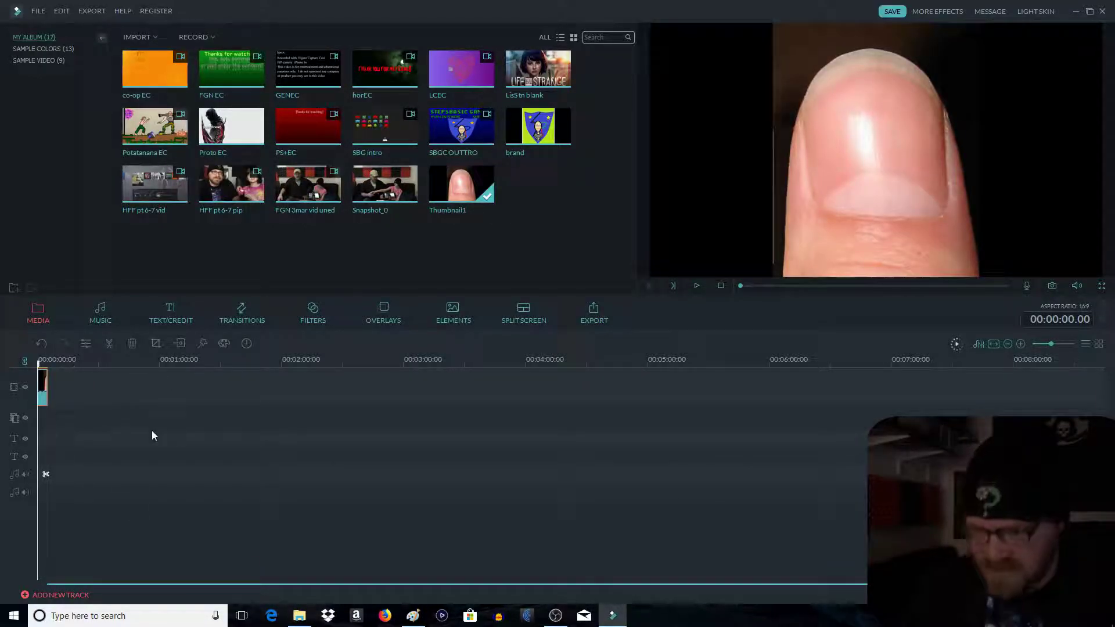
Crop the nail photo to a 16:9 frame centred on the fingernail tip.
left_click(156, 344)
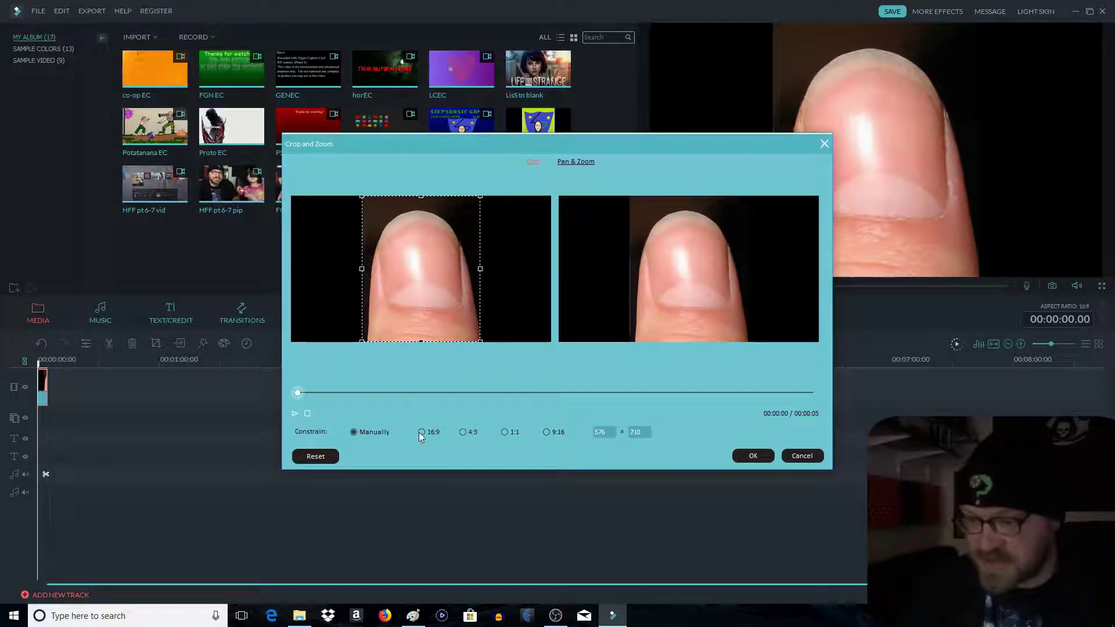
left_click(422, 432)
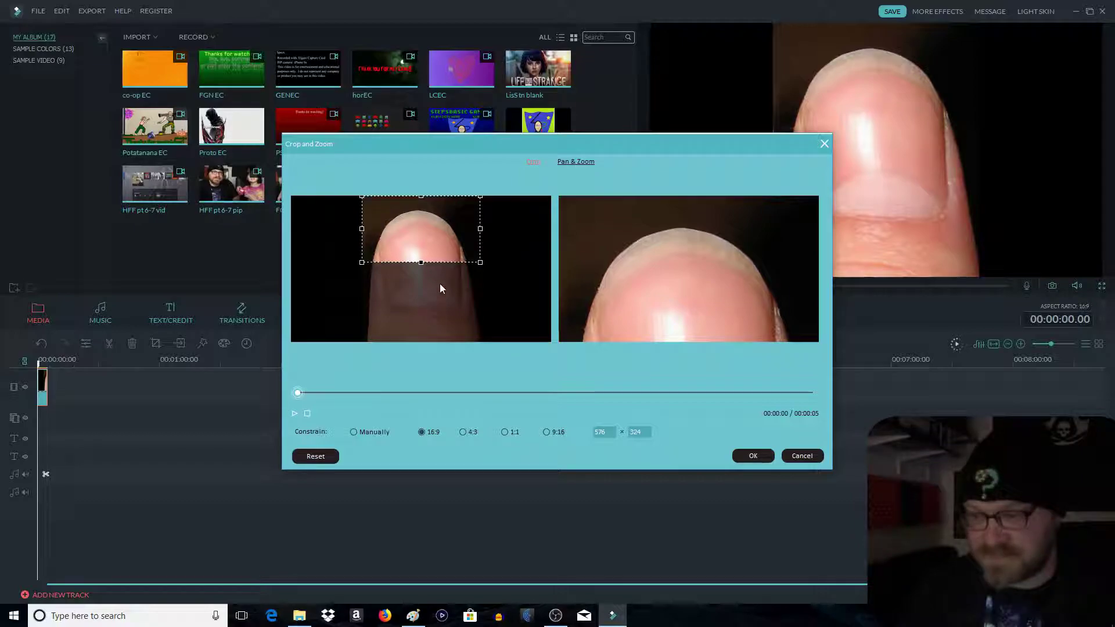
left_click_drag(441, 241, 443, 255)
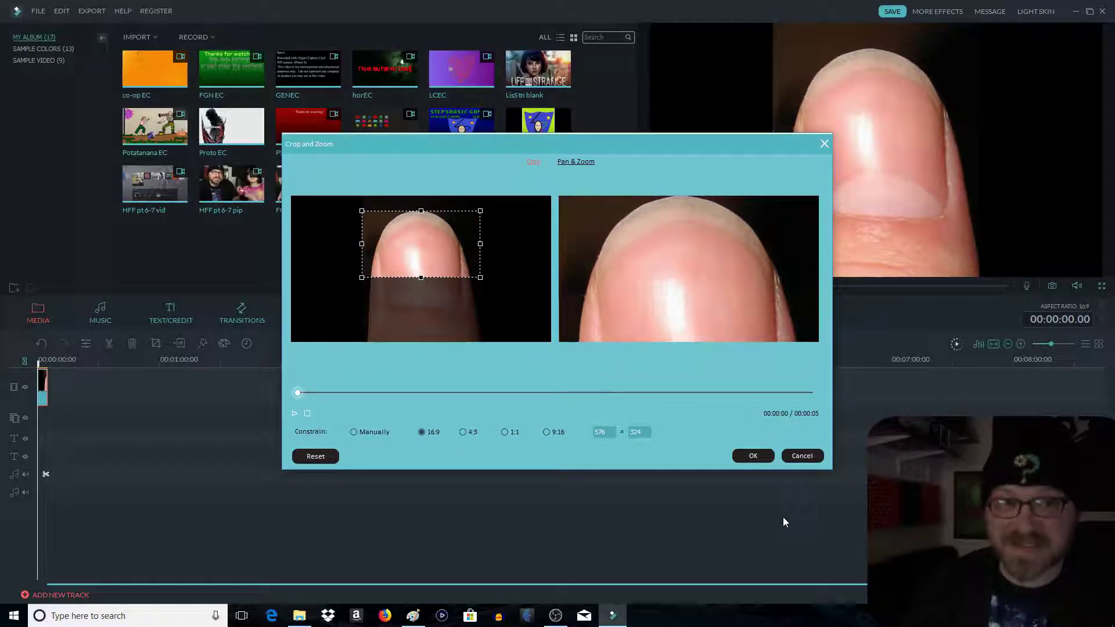
left_click(764, 460)
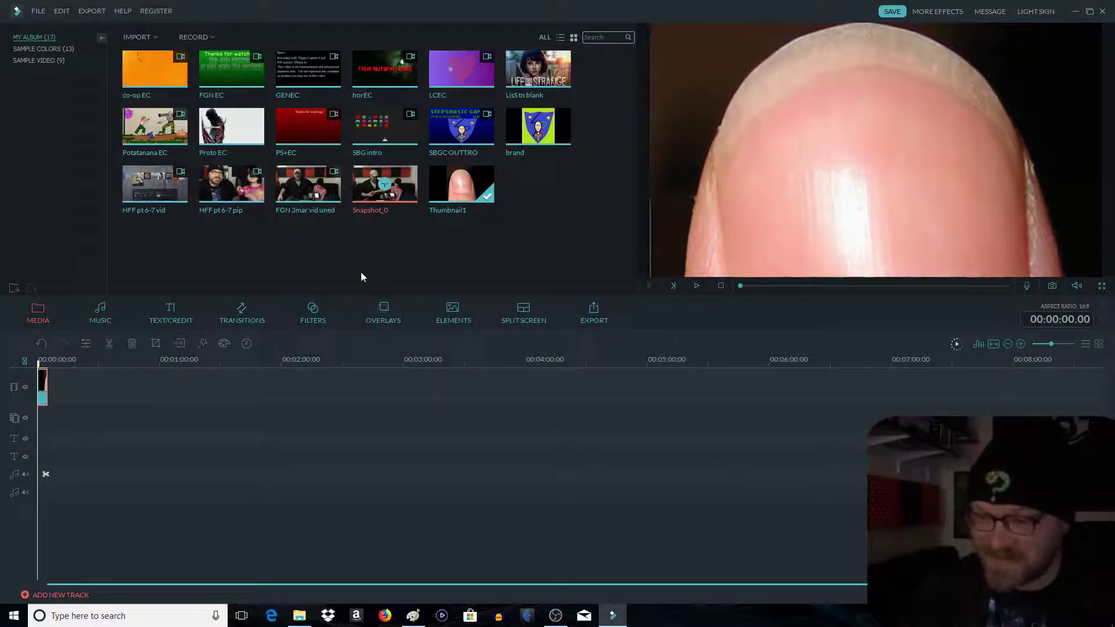
Put Snapshot_0 on the overlay track above the nail clip and open its motion options.
left_click_drag(346, 285, 41, 417)
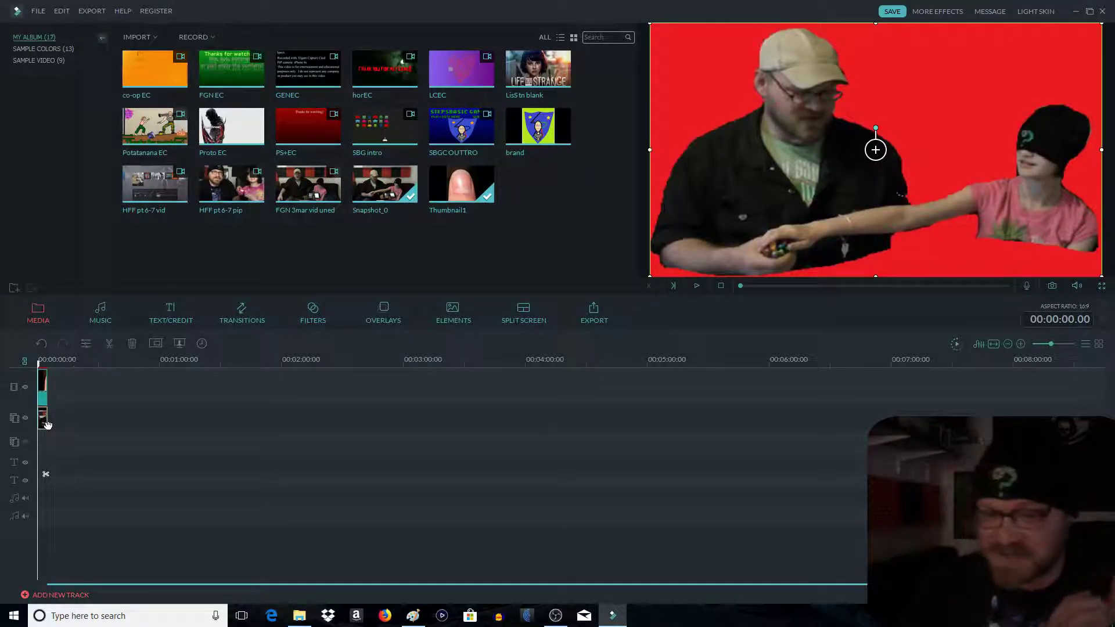
double_click(47, 425)
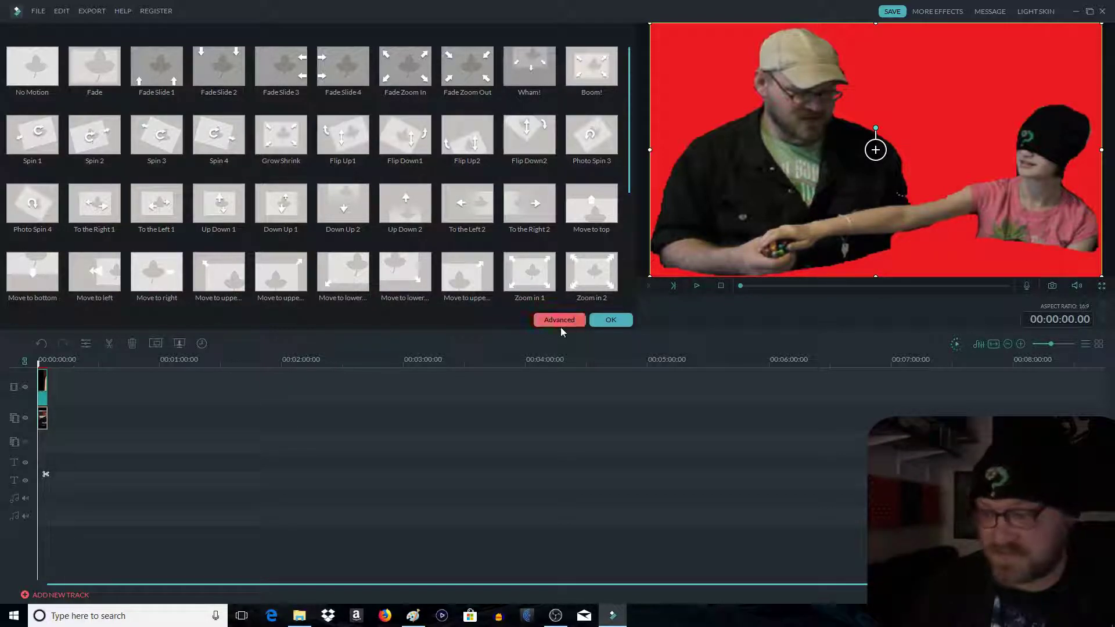
Key out Snapshot_0's red background with Chroma Key at intensity level 100.
left_click(579, 321)
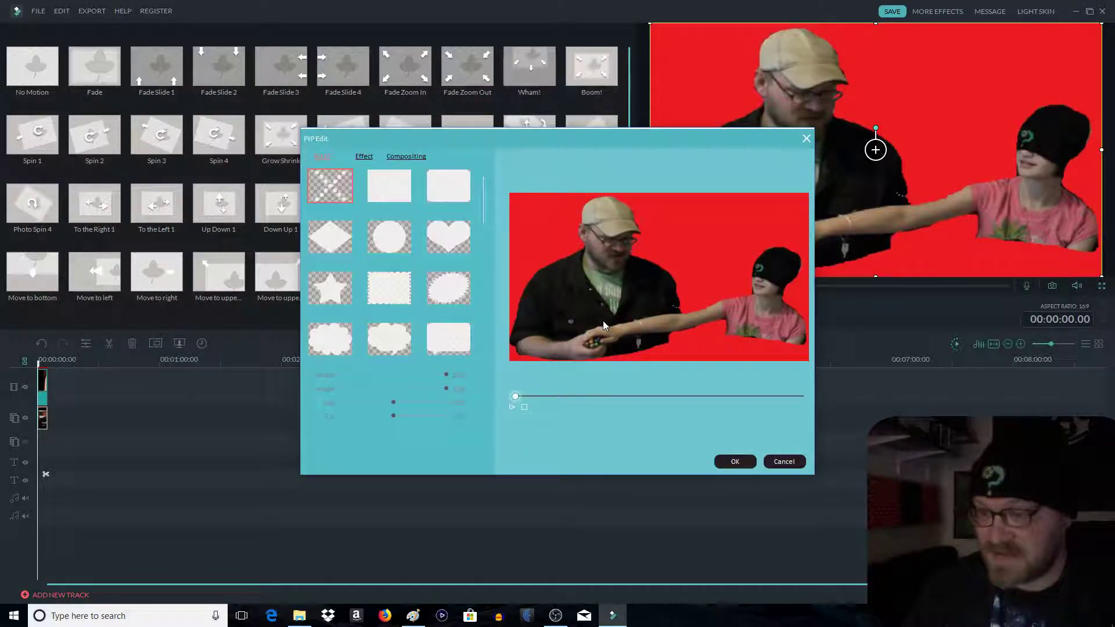
left_click(360, 157)
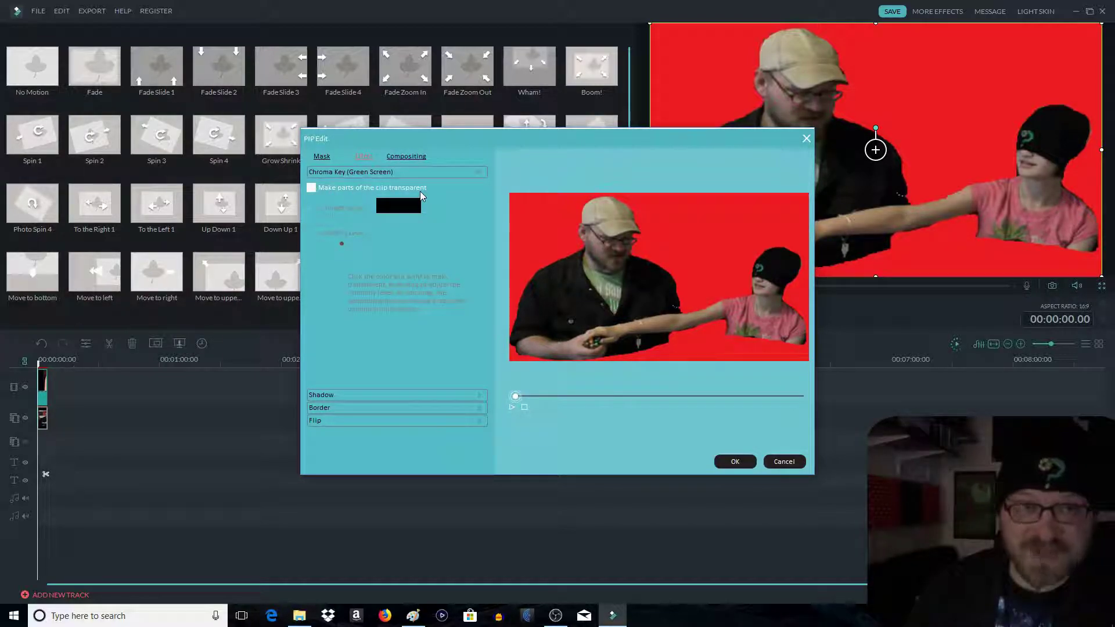
left_click(313, 186)
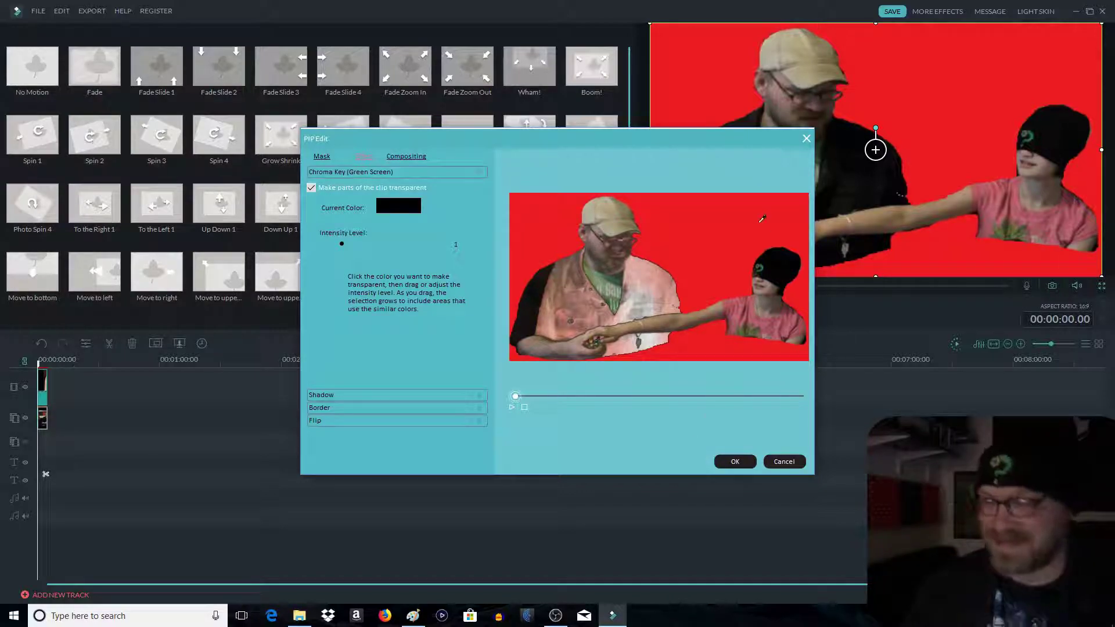
left_click(693, 233)
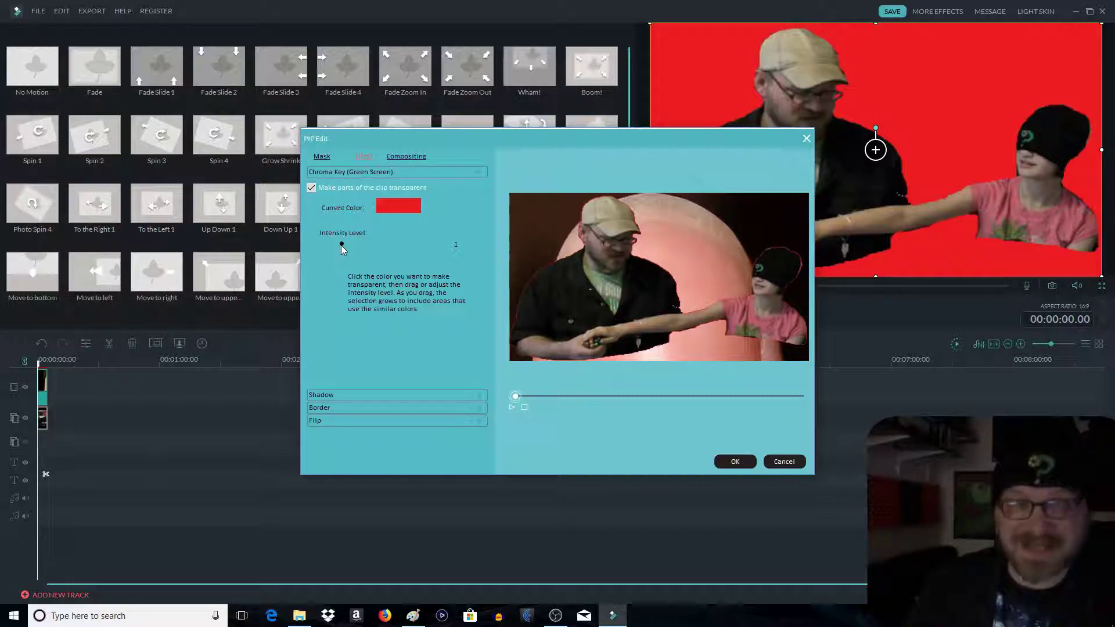
left_click_drag(340, 245, 400, 245)
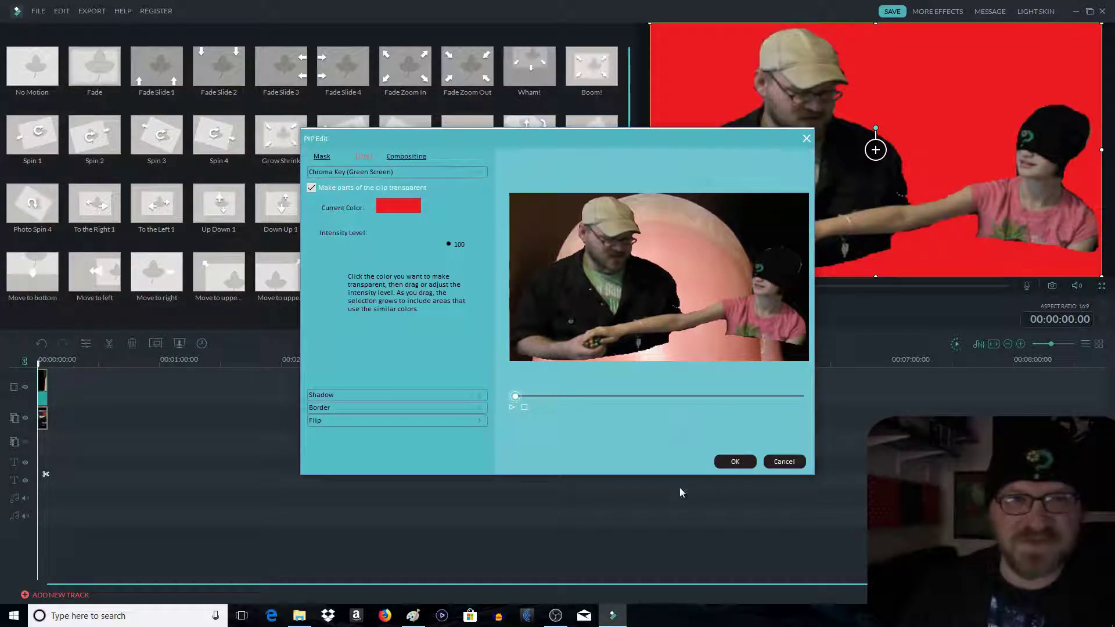
left_click(735, 461)
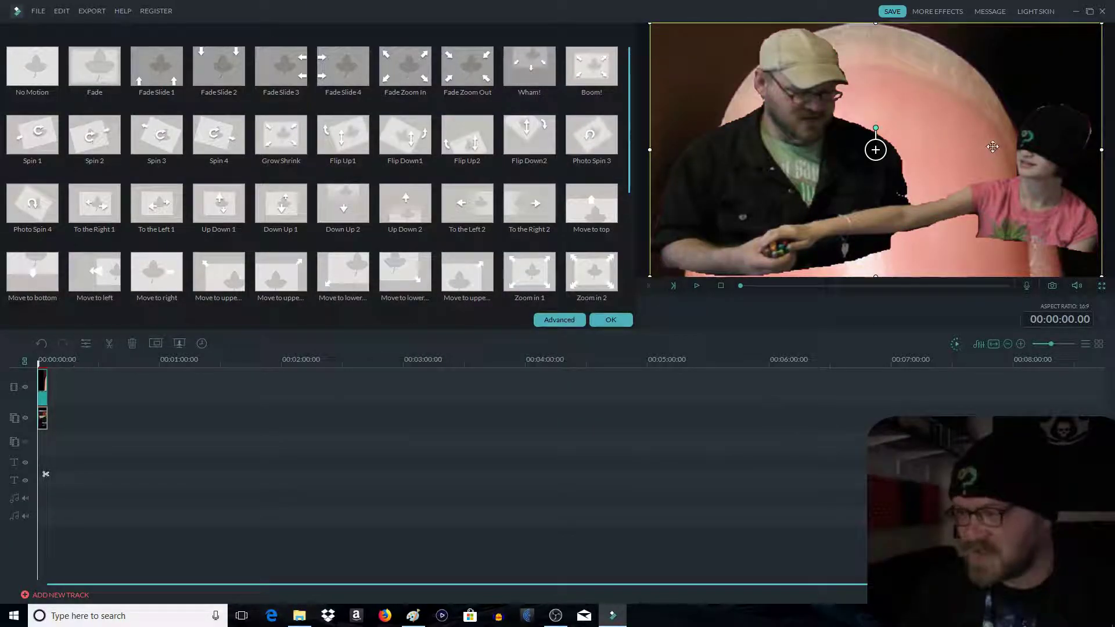
Move the keyed pair overlay lower and slightly right in the preview frame.
left_click_drag(968, 122, 966, 179)
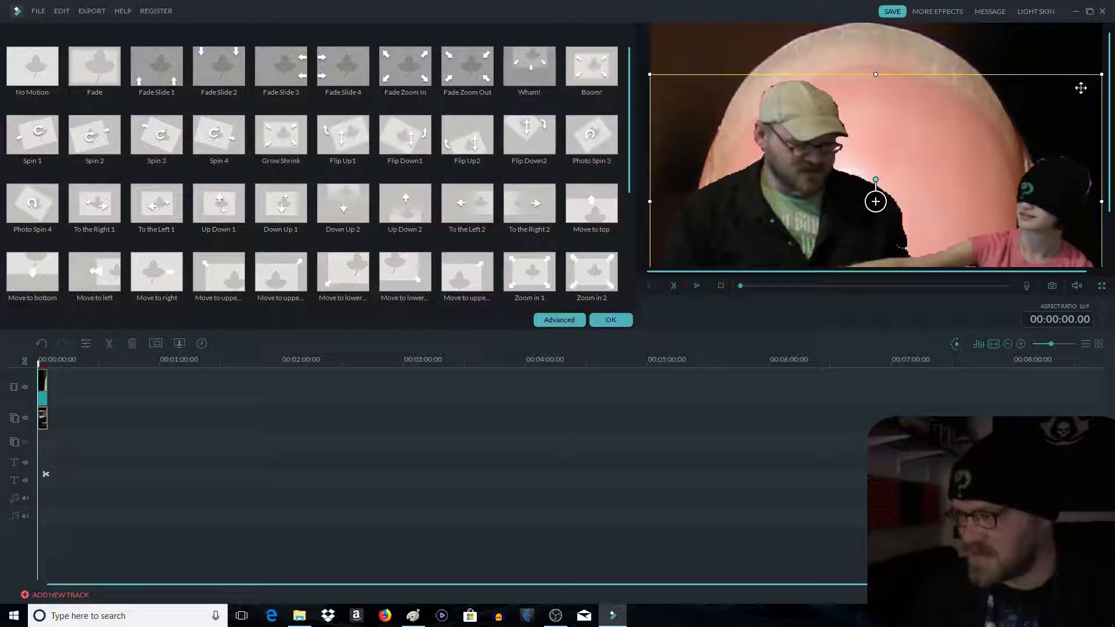
left_click_drag(845, 191, 888, 193)
left_click(837, 486)
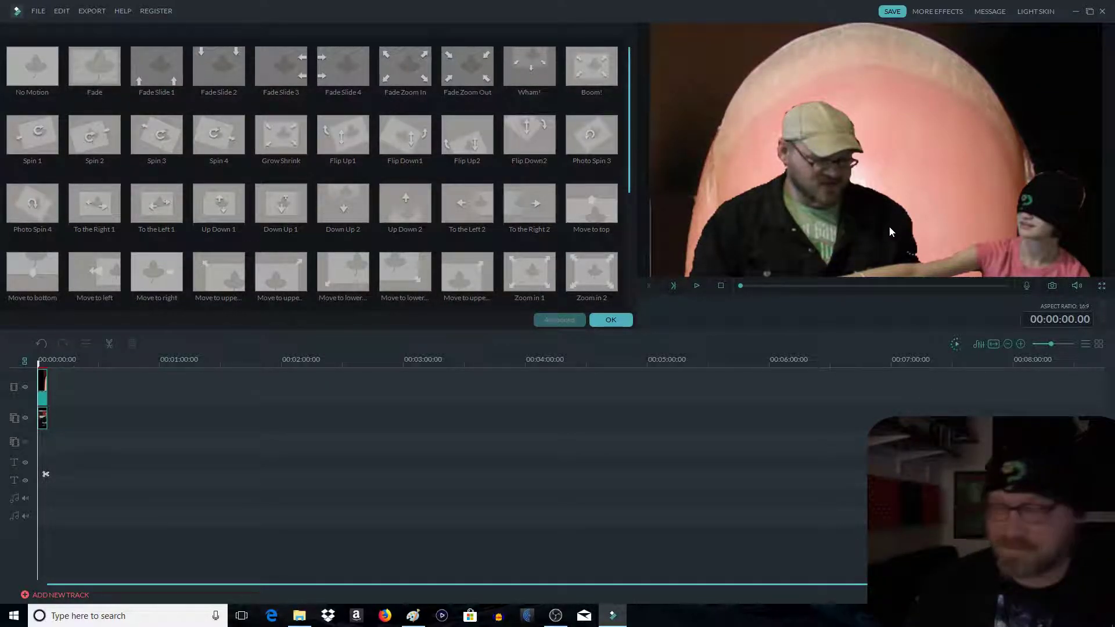
left_click(611, 319)
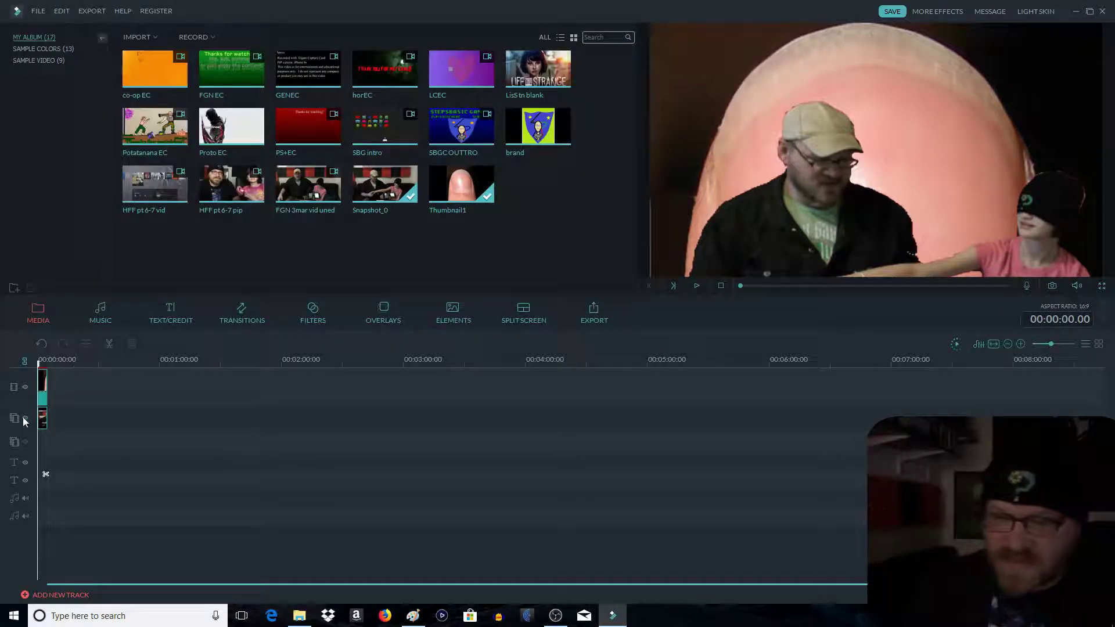
double_click(43, 425)
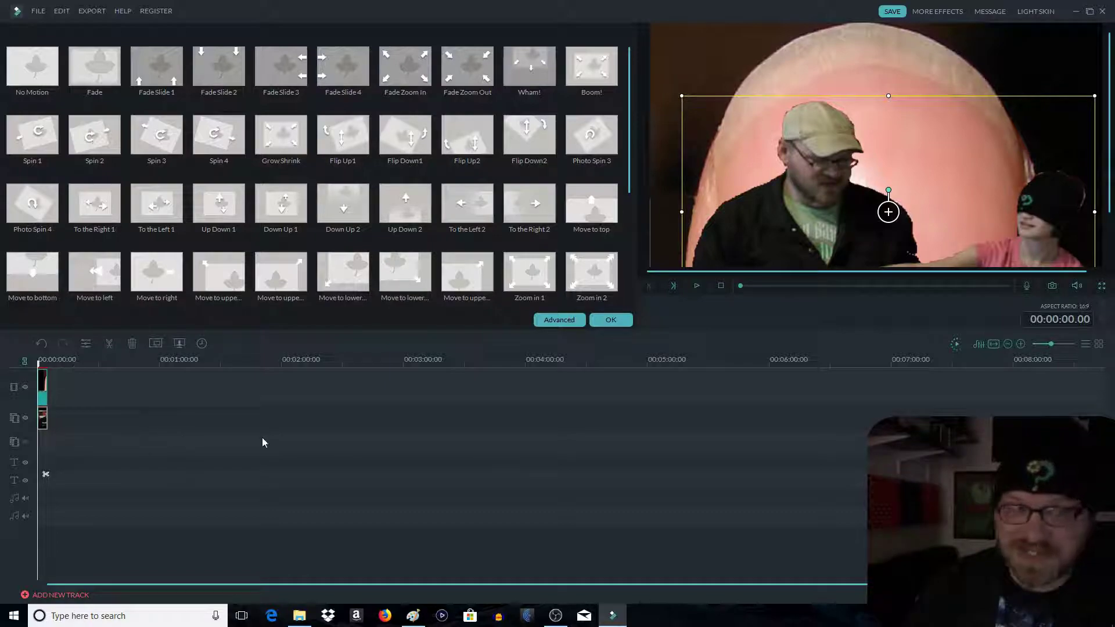
Turn on a border for the keyed overlay with distance 10 and blur 10.
left_click(551, 320)
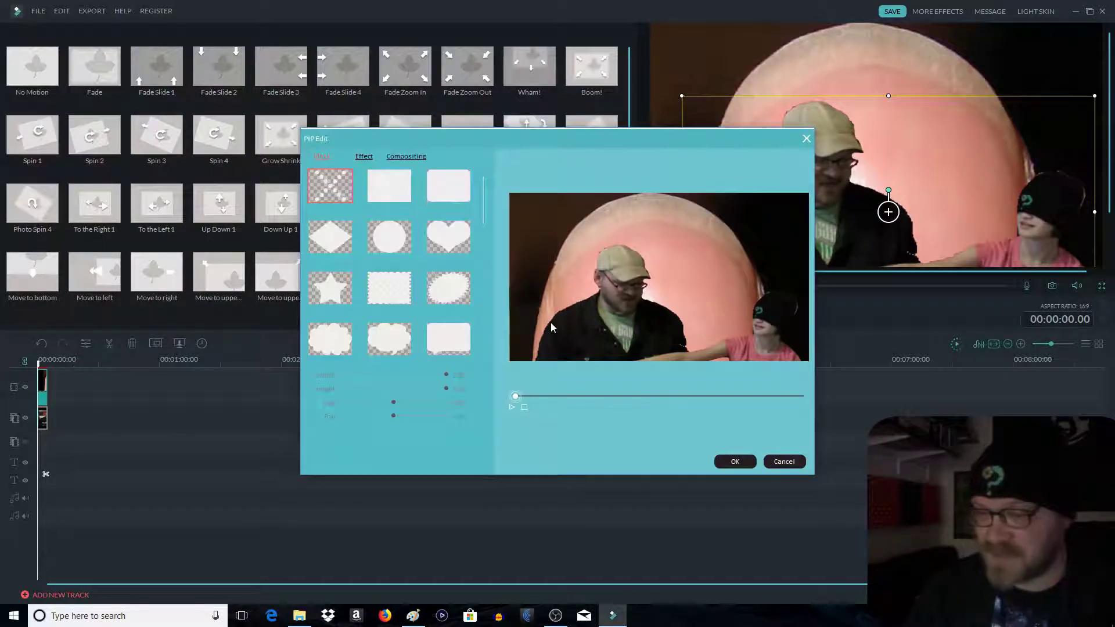
left_click(363, 158)
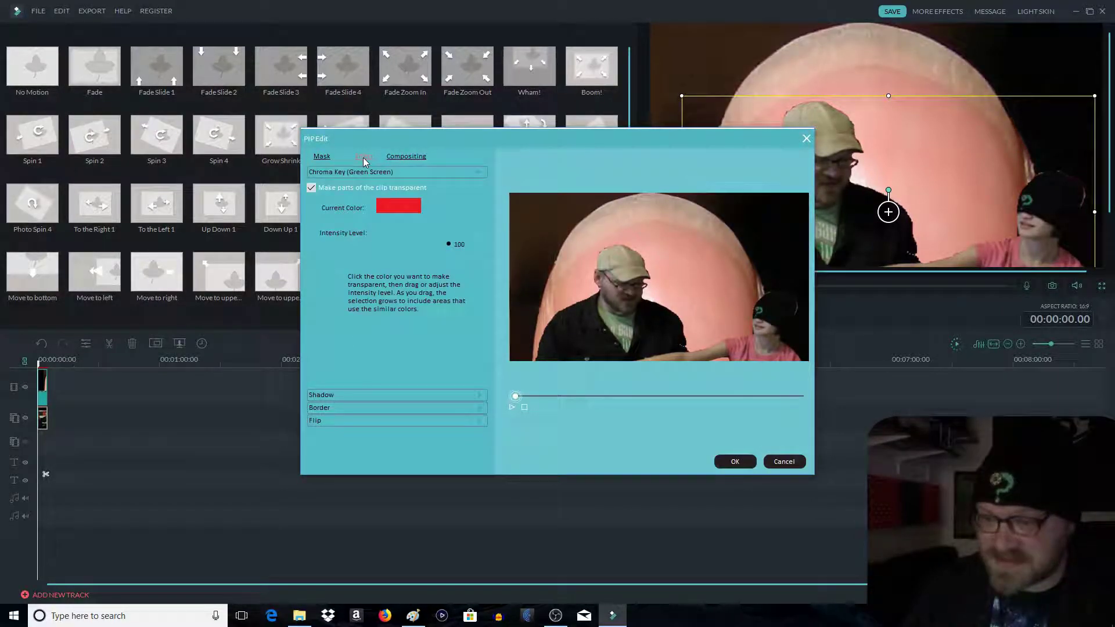
left_click(338, 408)
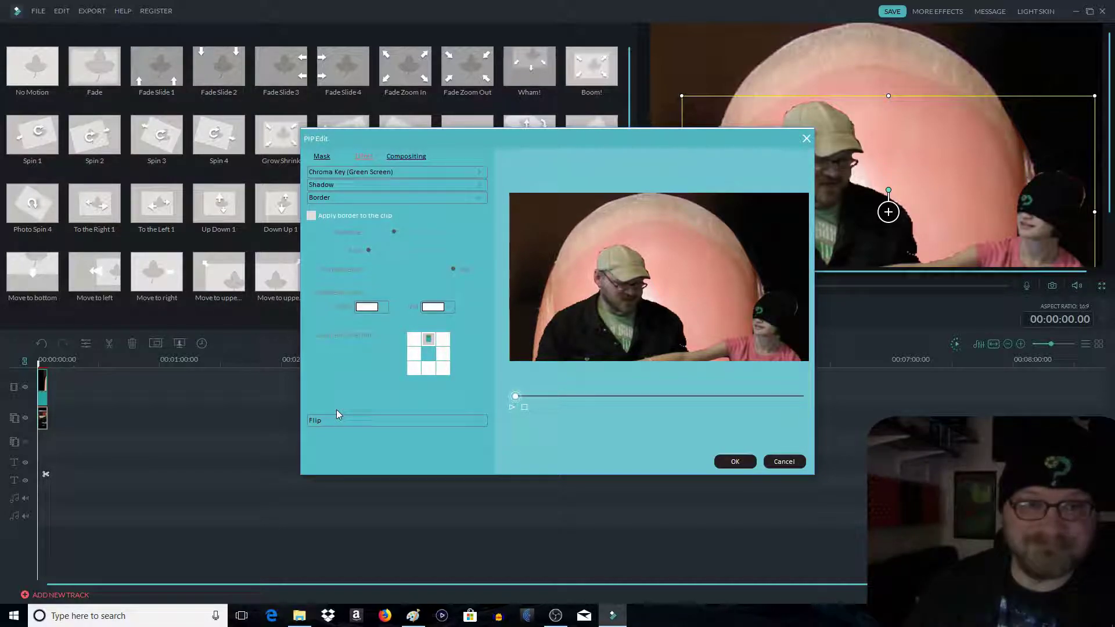
left_click(311, 215)
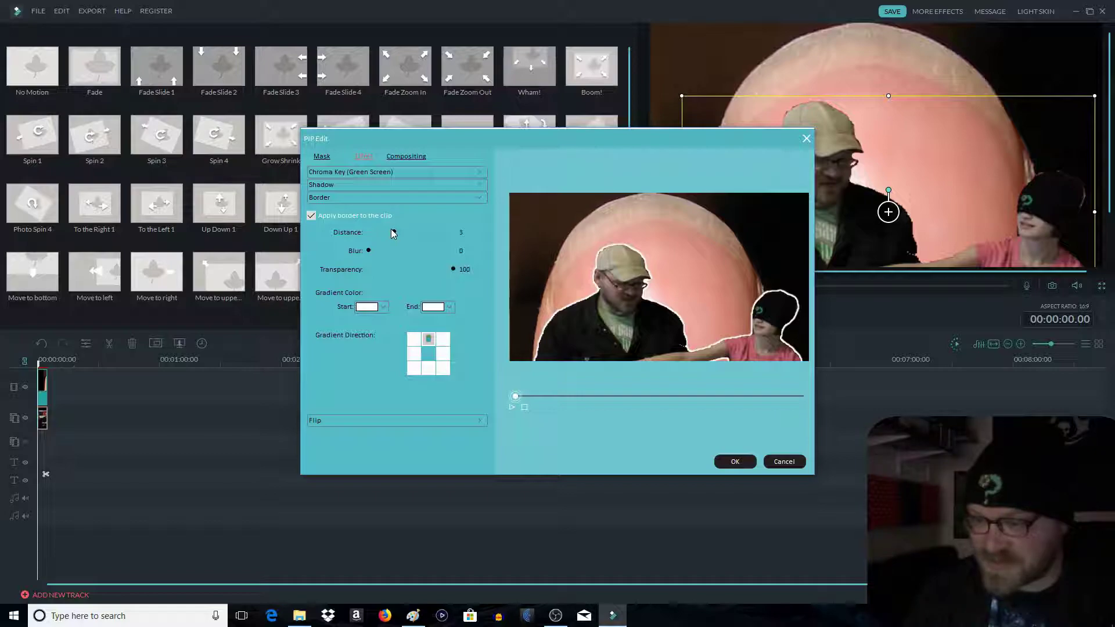
left_click_drag(392, 232, 492, 231)
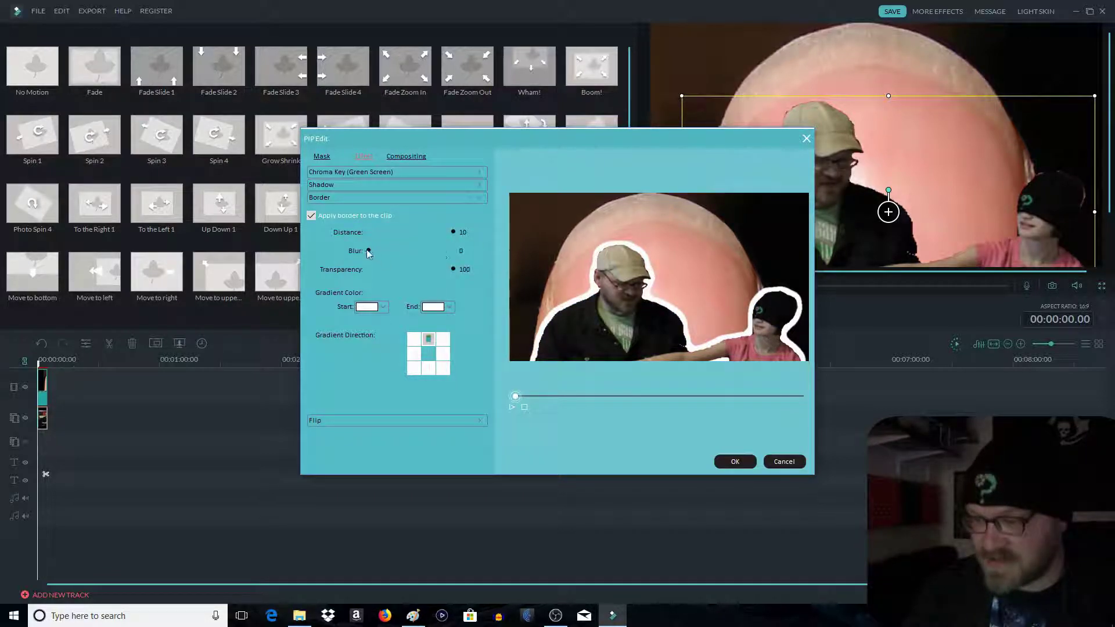
left_click_drag(369, 249, 476, 253)
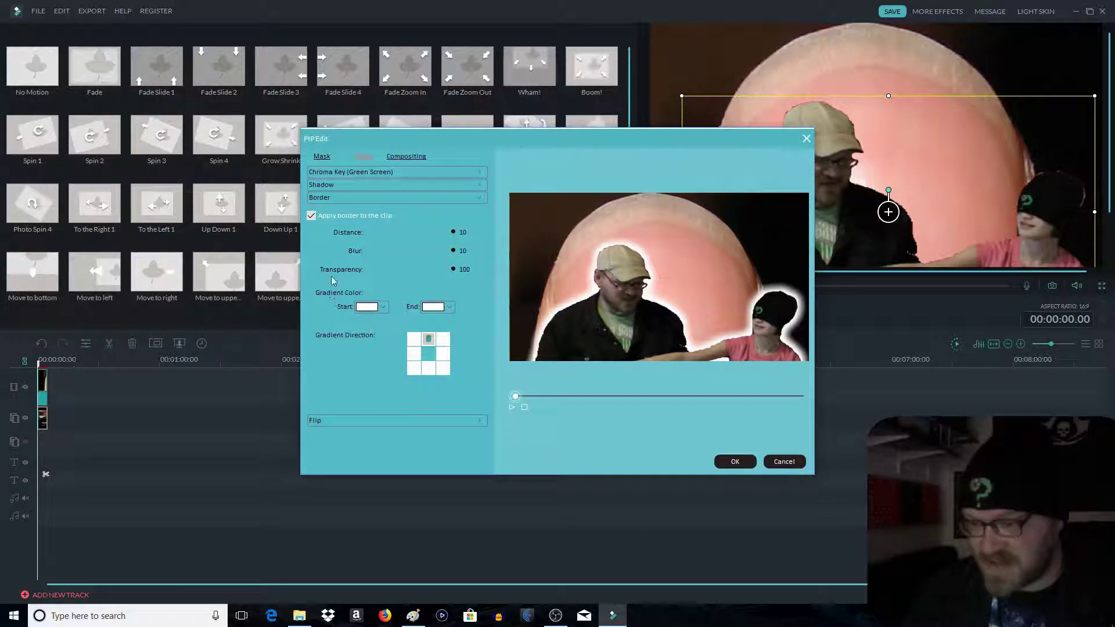
left_click_drag(452, 269, 559, 281)
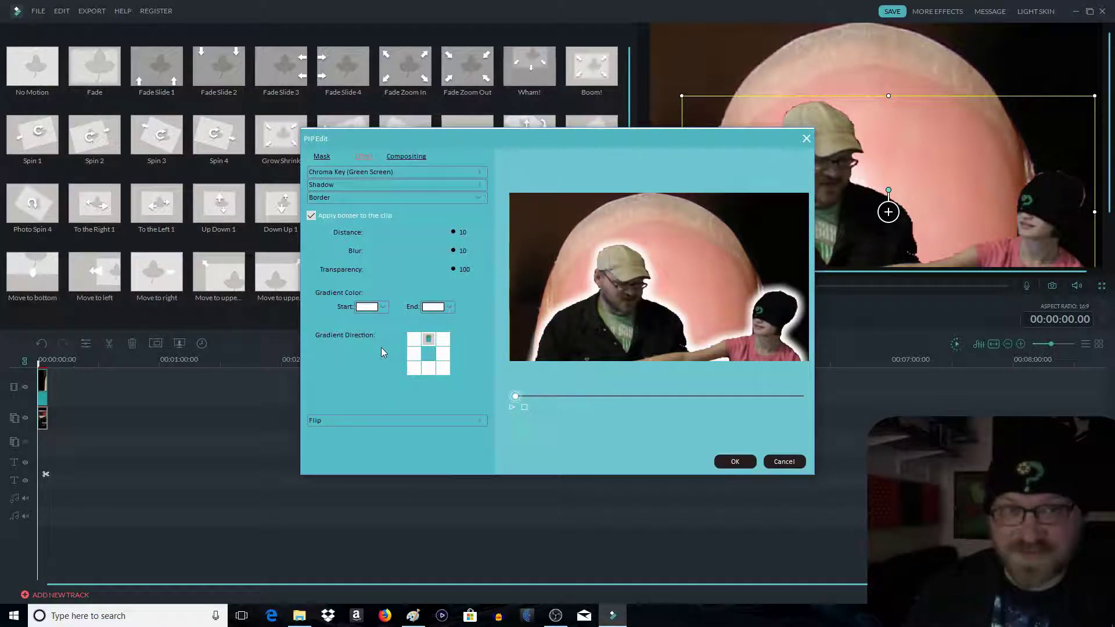
Make the border gradient magenta to black, trying left and right directions.
left_click(382, 307)
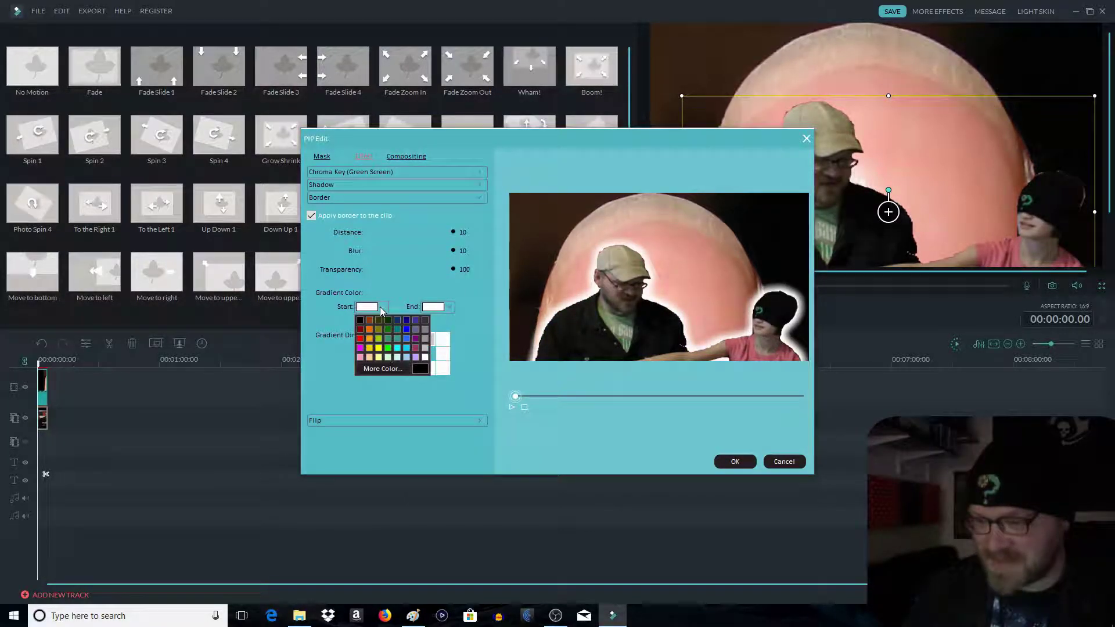
left_click(360, 350)
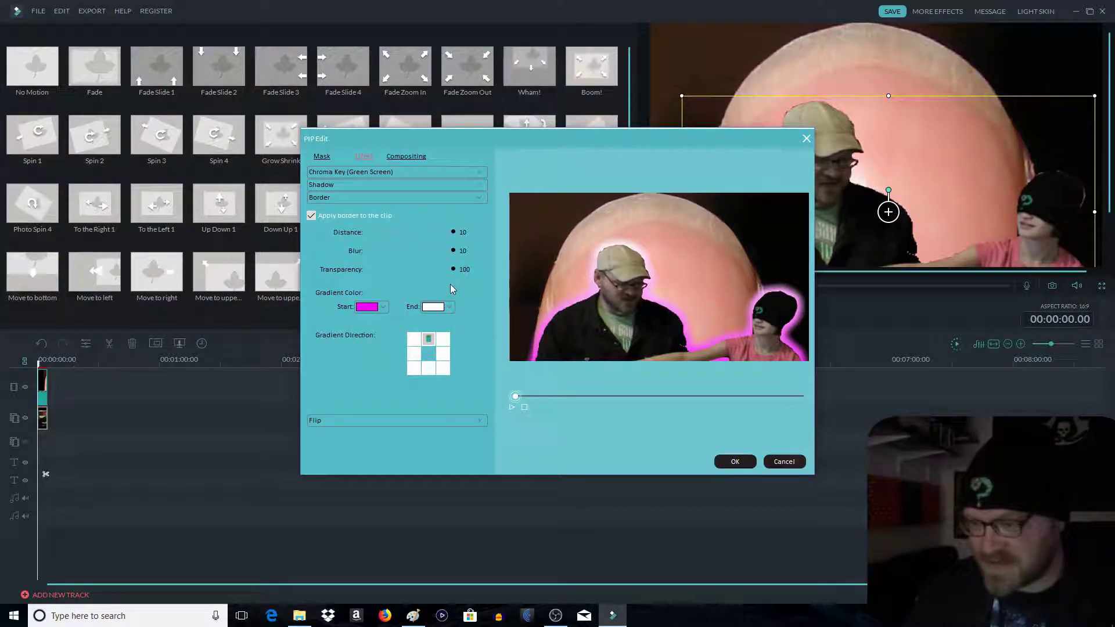
left_click(449, 308)
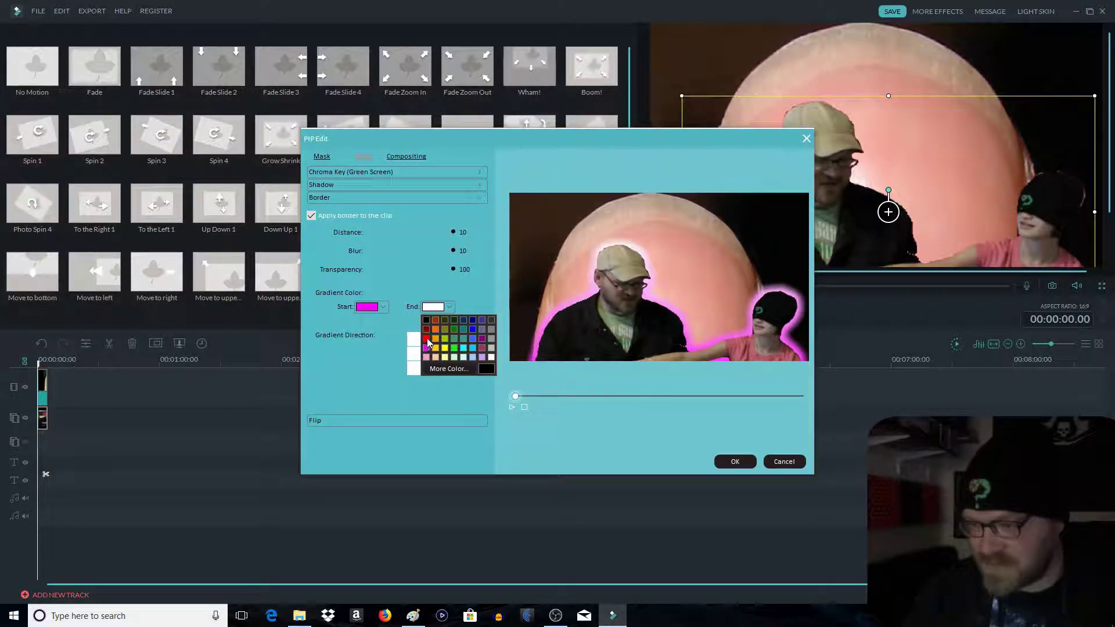
left_click(426, 320)
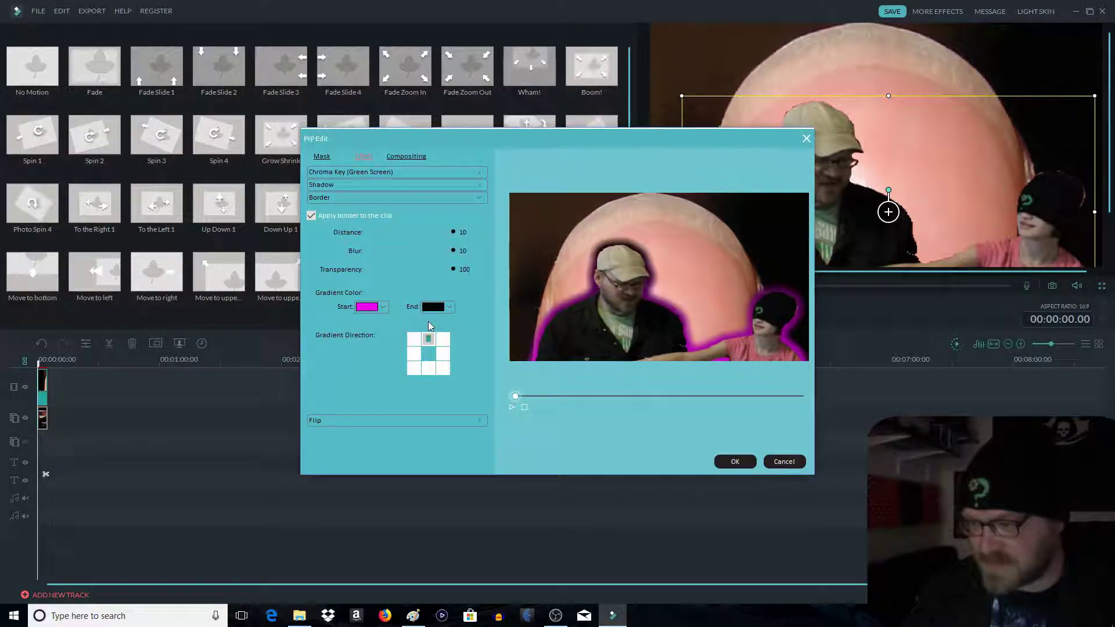
left_click(415, 353)
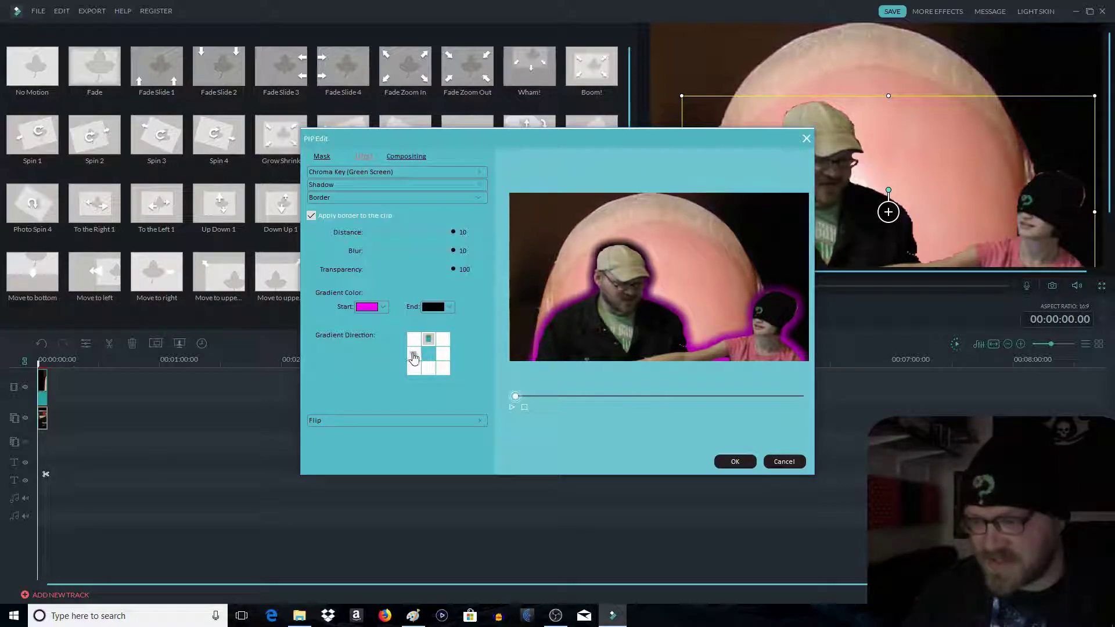
left_click(442, 353)
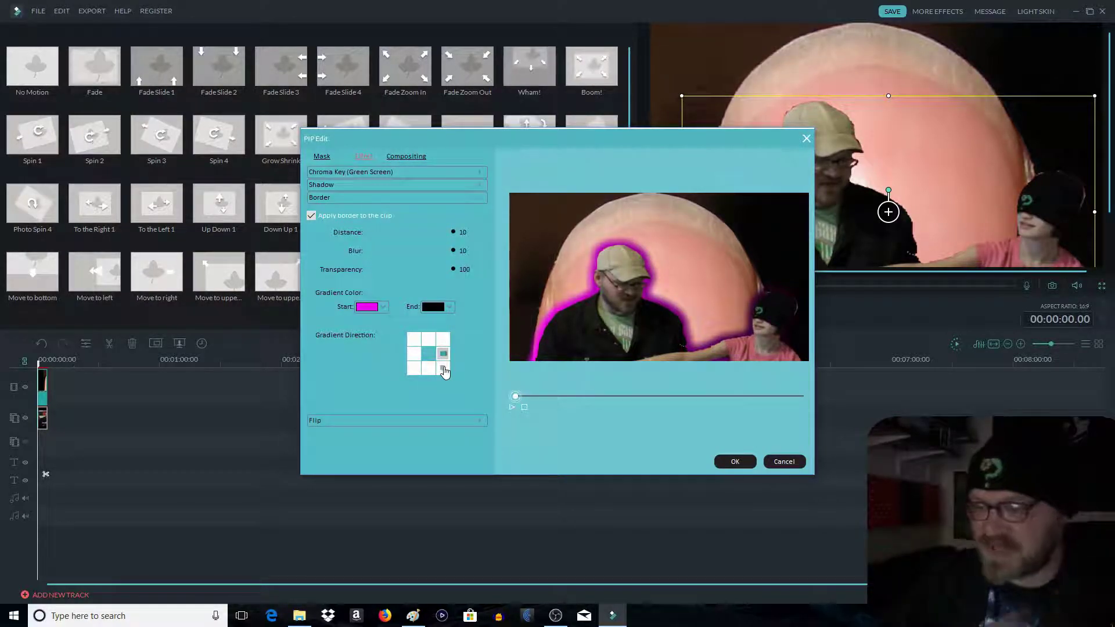
Change the border's end colour to white, then green, with the gradient from the left.
left_click(452, 307)
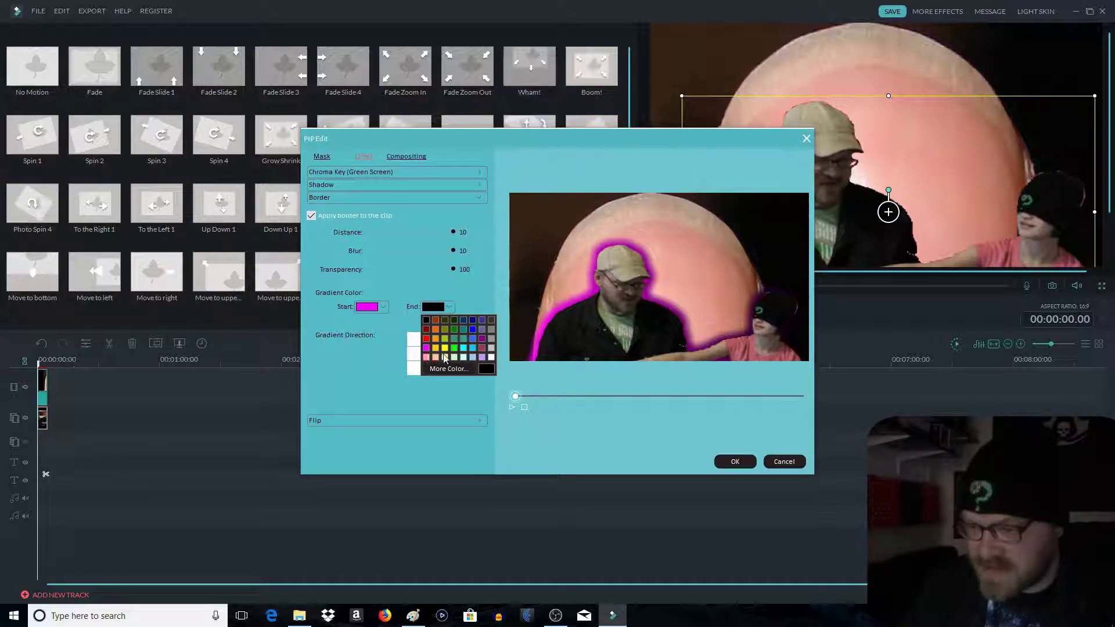
left_click(491, 357)
left_click(413, 354)
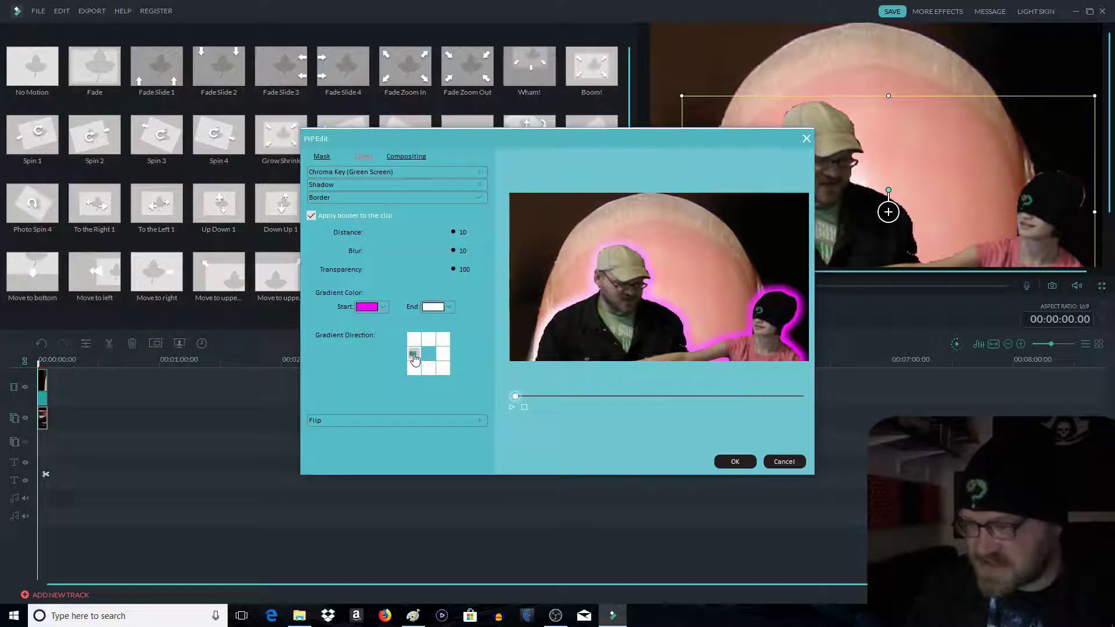
left_click(451, 308)
left_click(453, 339)
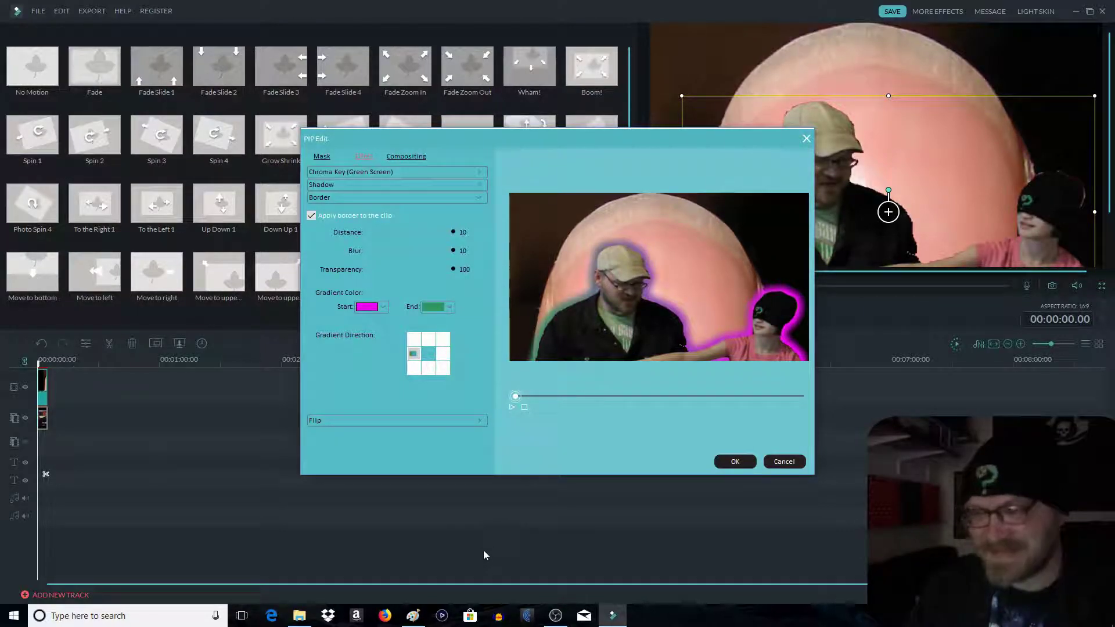
Apply the border and confirm the overlay's picture-in-picture settings.
key("Return")
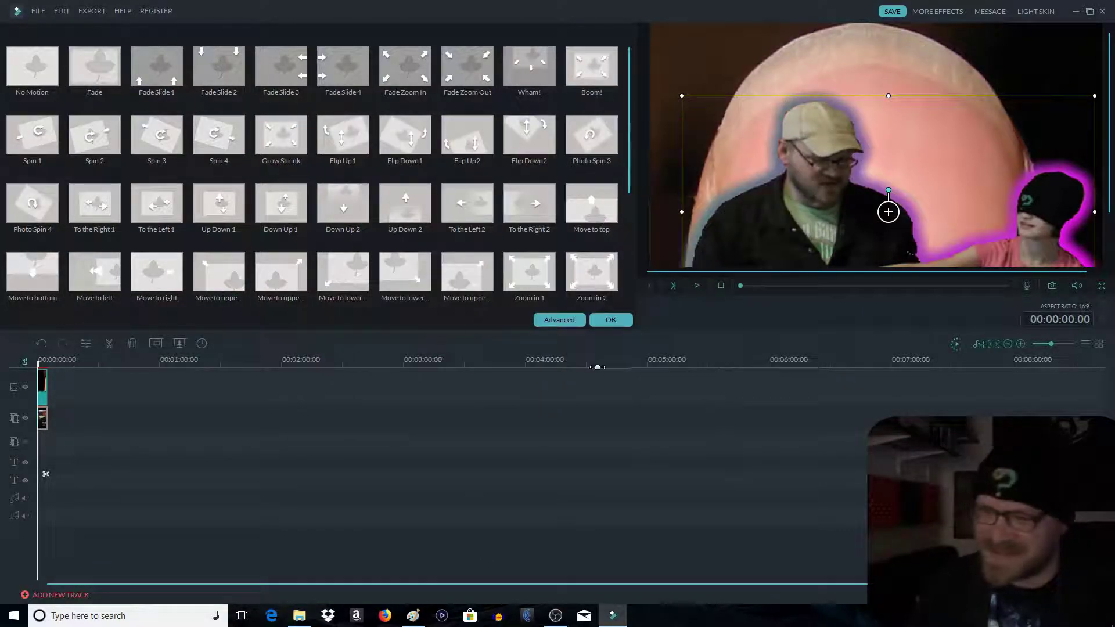
left_click(559, 319)
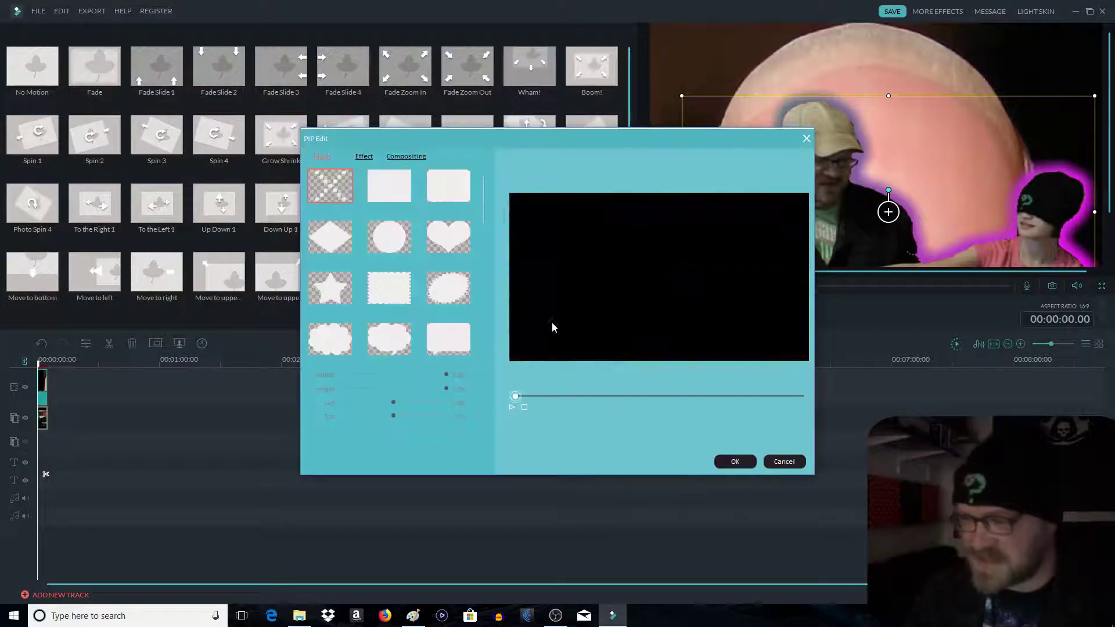
key("Return")
left_click(611, 323)
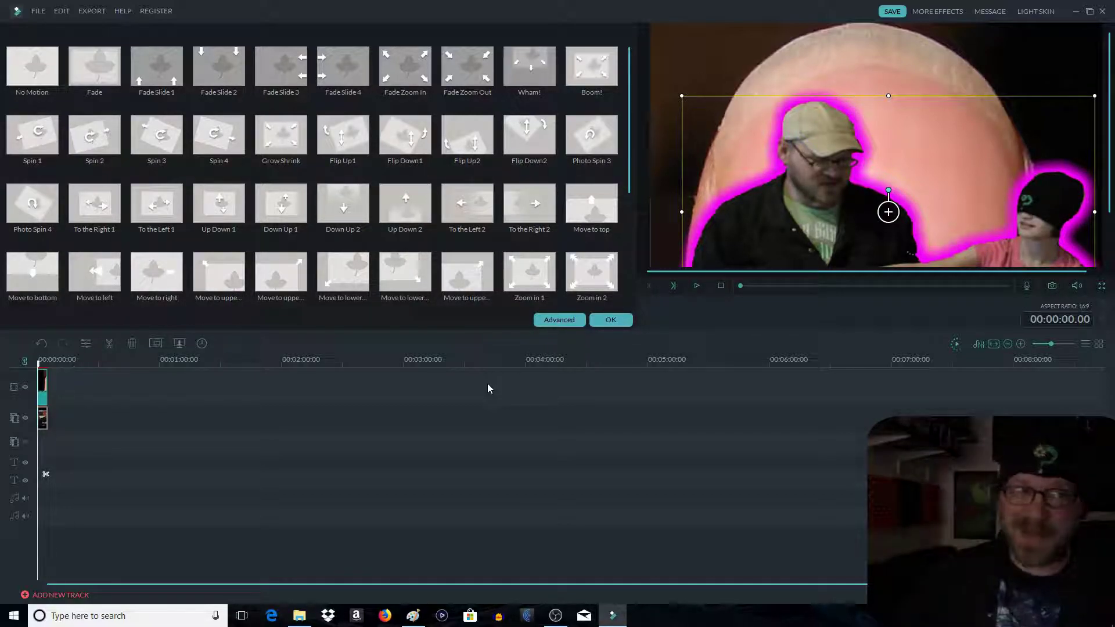
Add another Snapshot_0 copy on the third track and open its picture-in-picture settings.
left_click(610, 320)
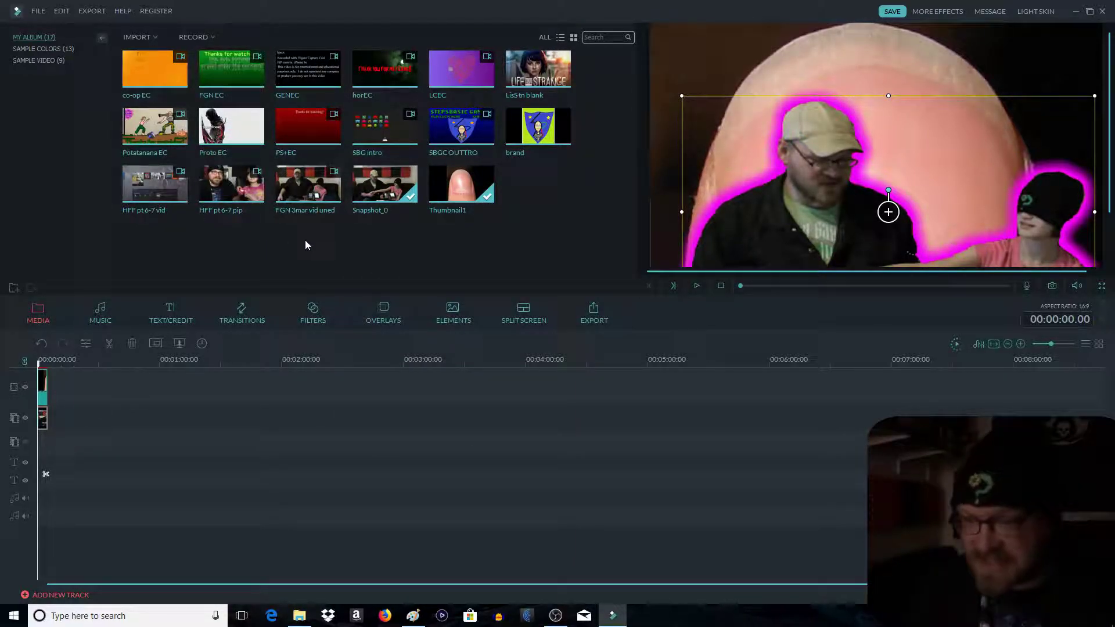
left_click_drag(369, 197, 48, 447)
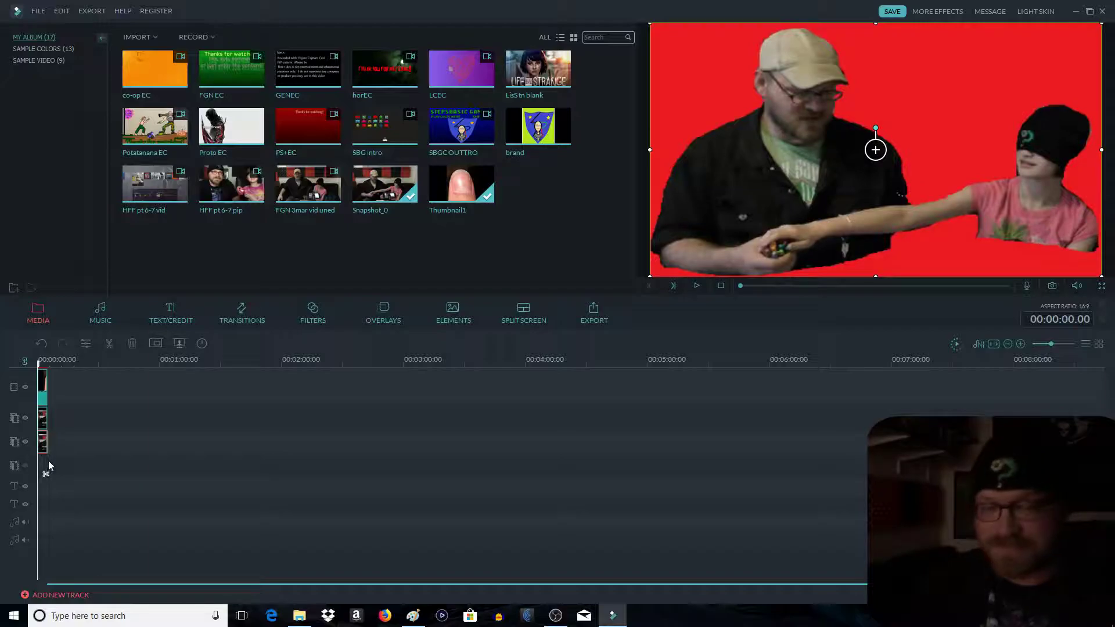
double_click(47, 447)
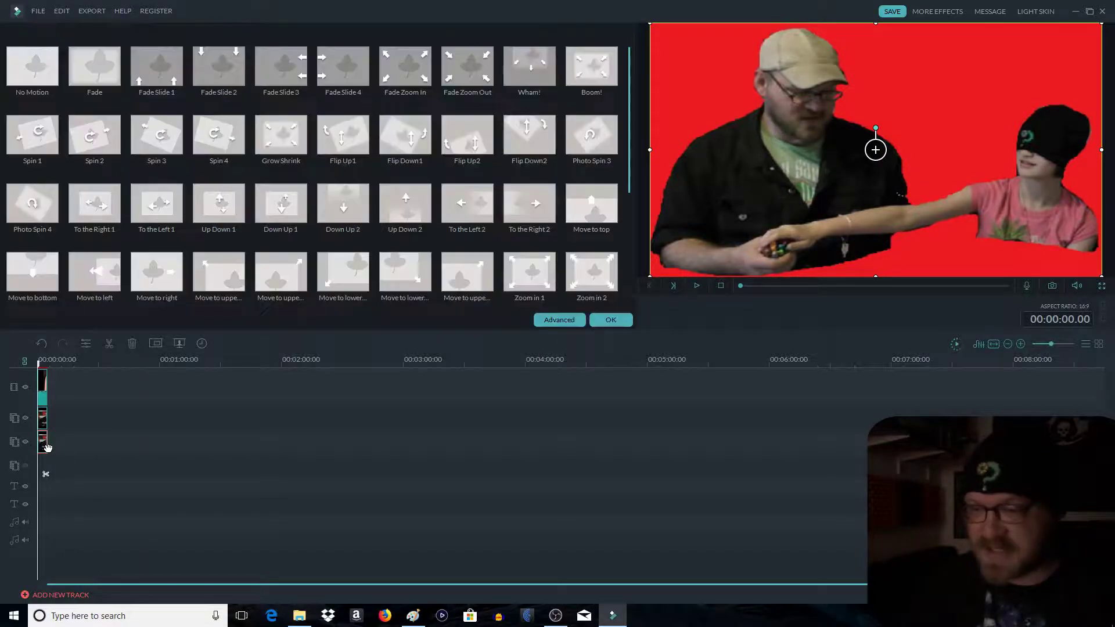
Key out the copy's red background with Chroma Key at intensity 100.
left_click(560, 318)
left_click(364, 156)
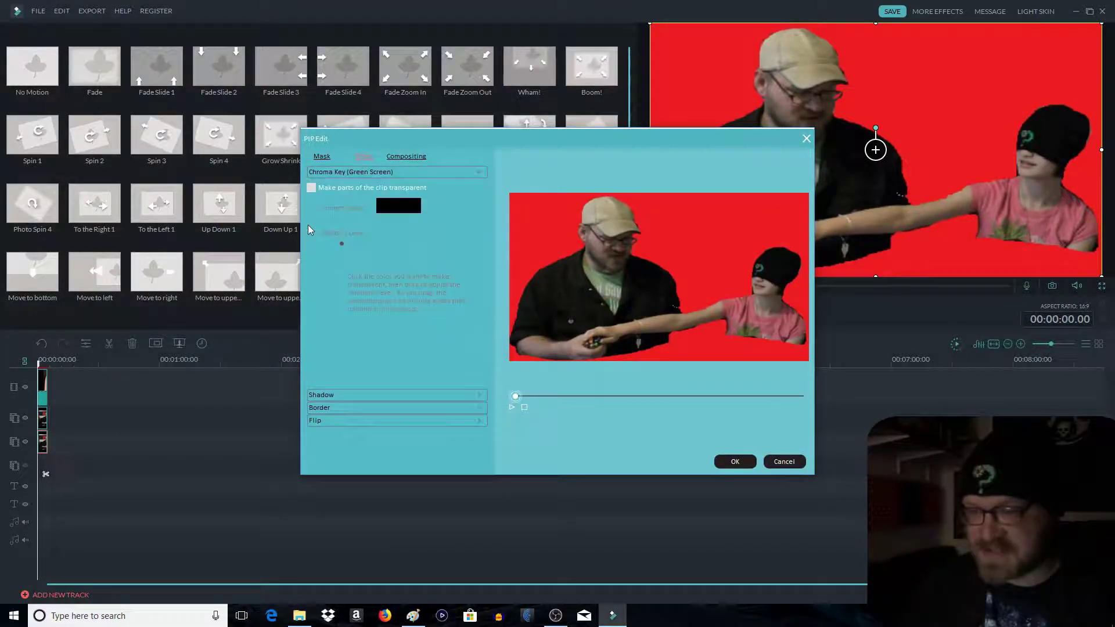
left_click(312, 187)
left_click(645, 220)
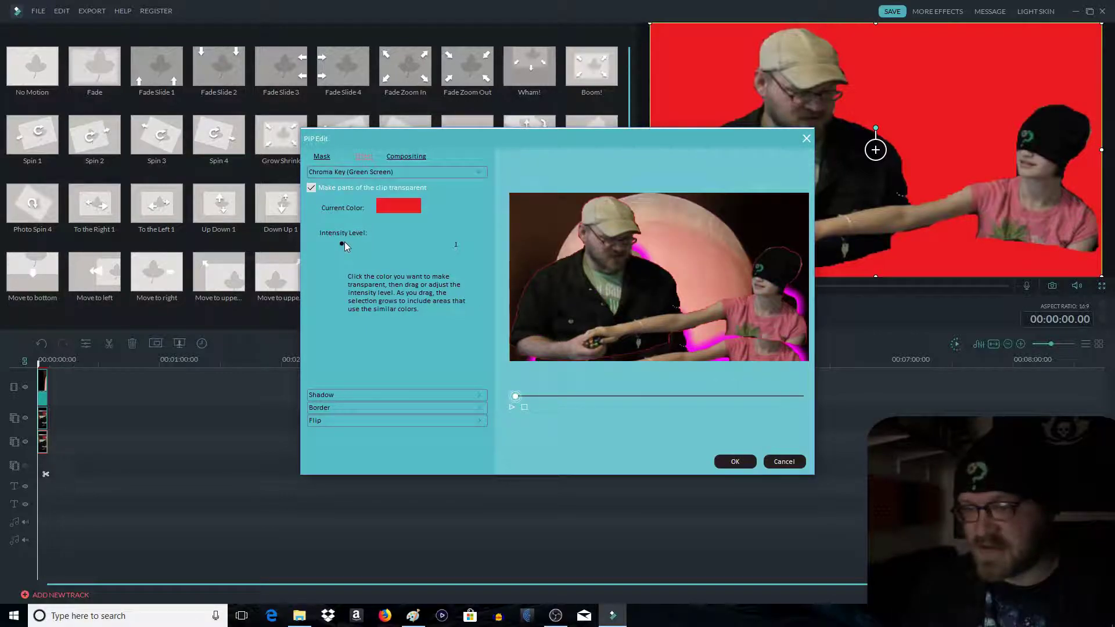
left_click_drag(344, 246, 448, 245)
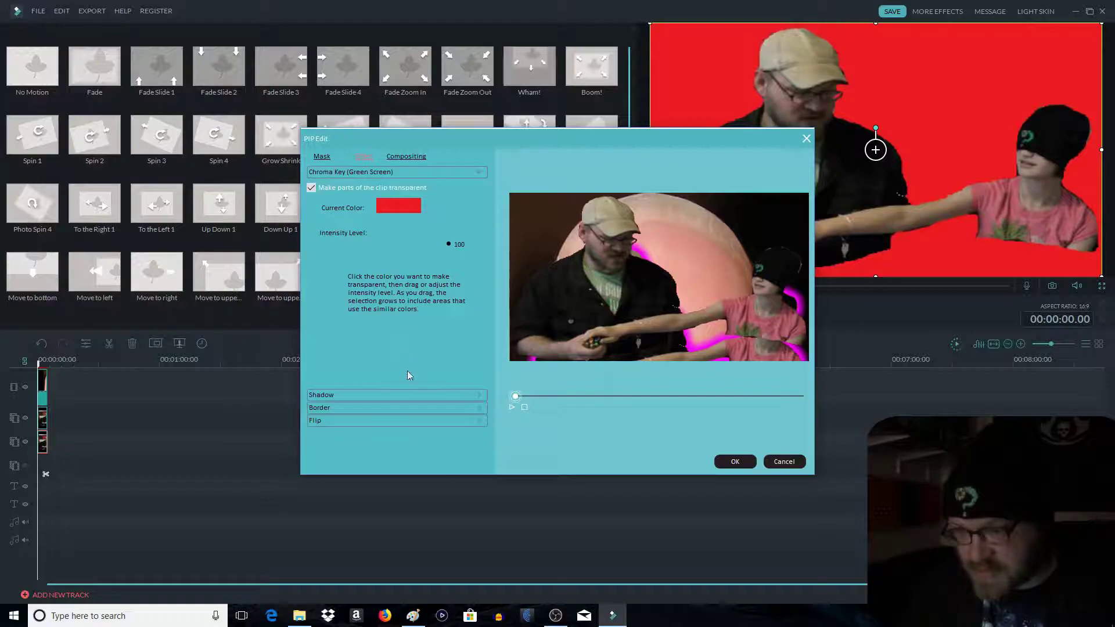
Give the copy a border with distance 10, blur 10, and magenta start and end colours.
left_click(367, 409)
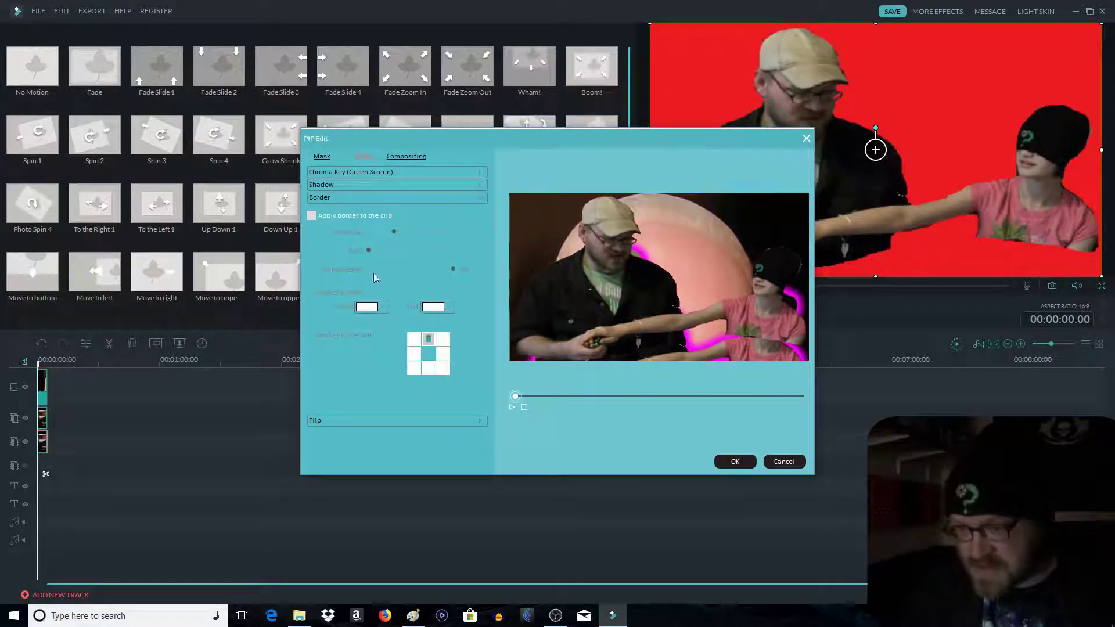
left_click(310, 216)
left_click_drag(395, 231, 454, 231)
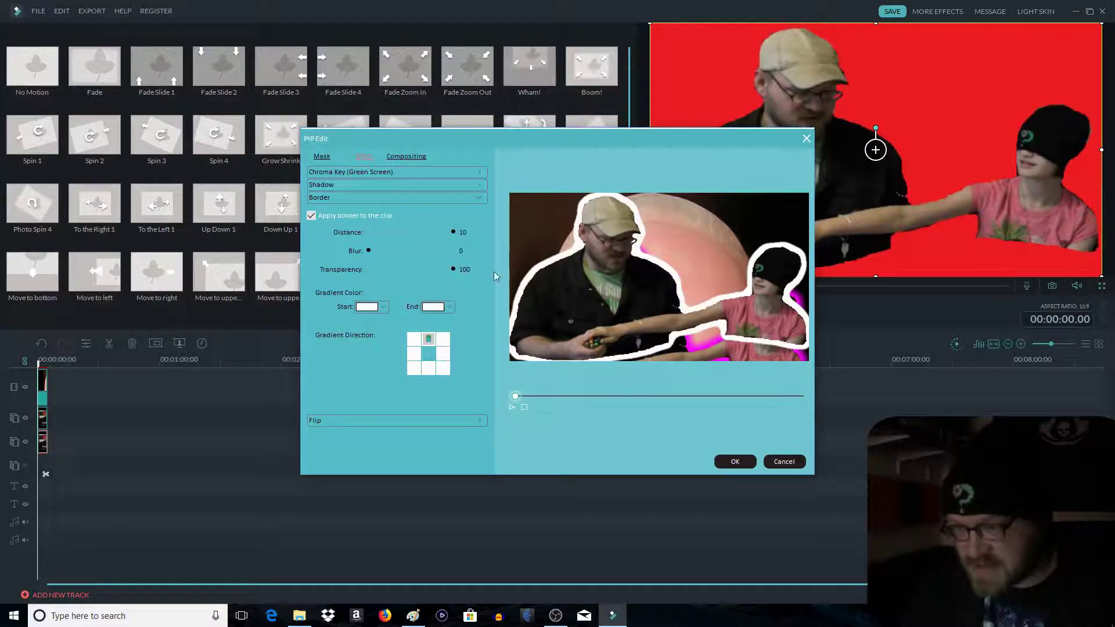
left_click_drag(368, 250, 453, 250)
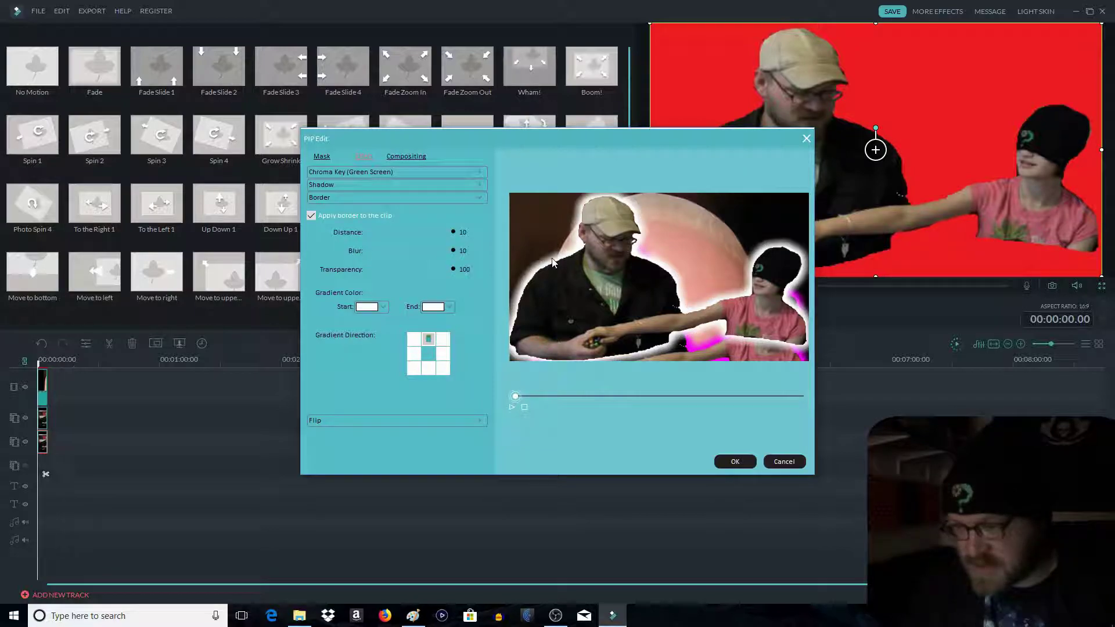
left_click(382, 308)
left_click(365, 347)
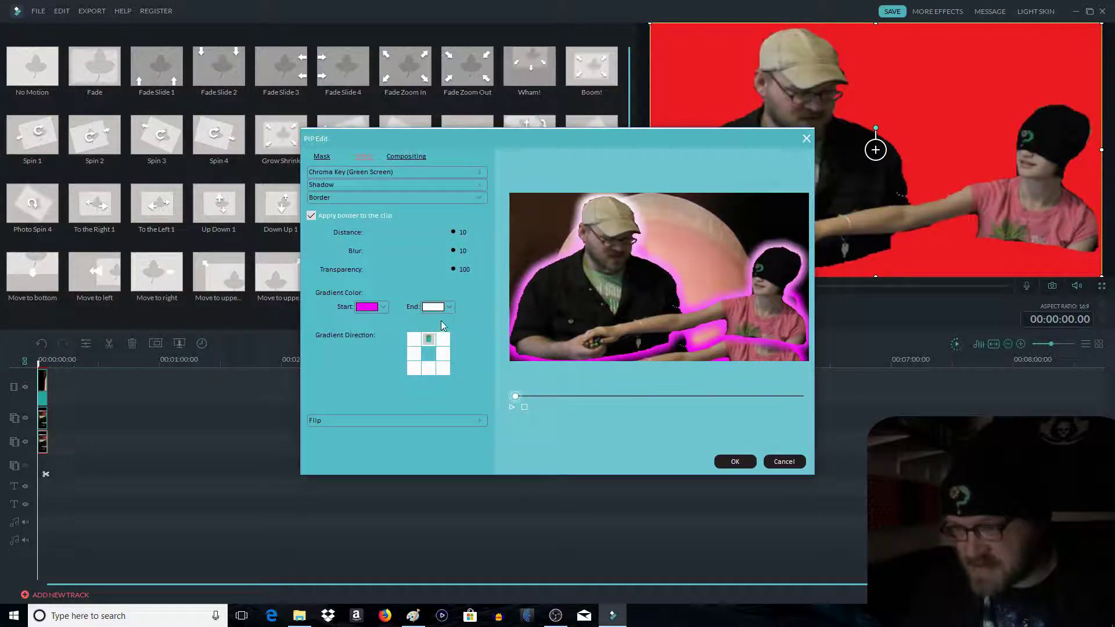
left_click(448, 307)
left_click(429, 349)
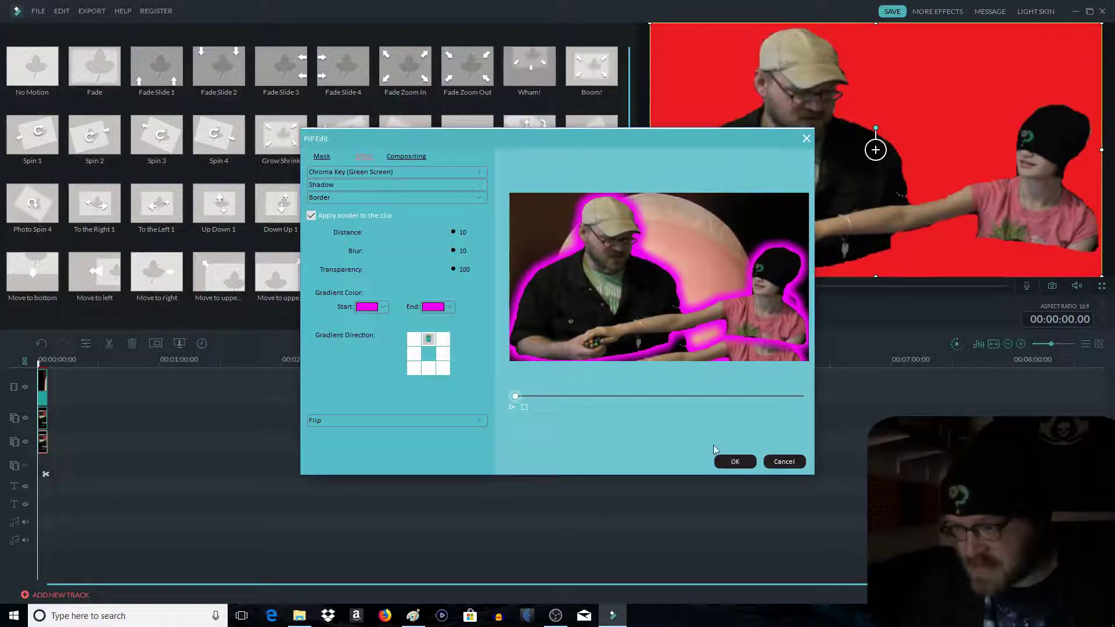
left_click(735, 461)
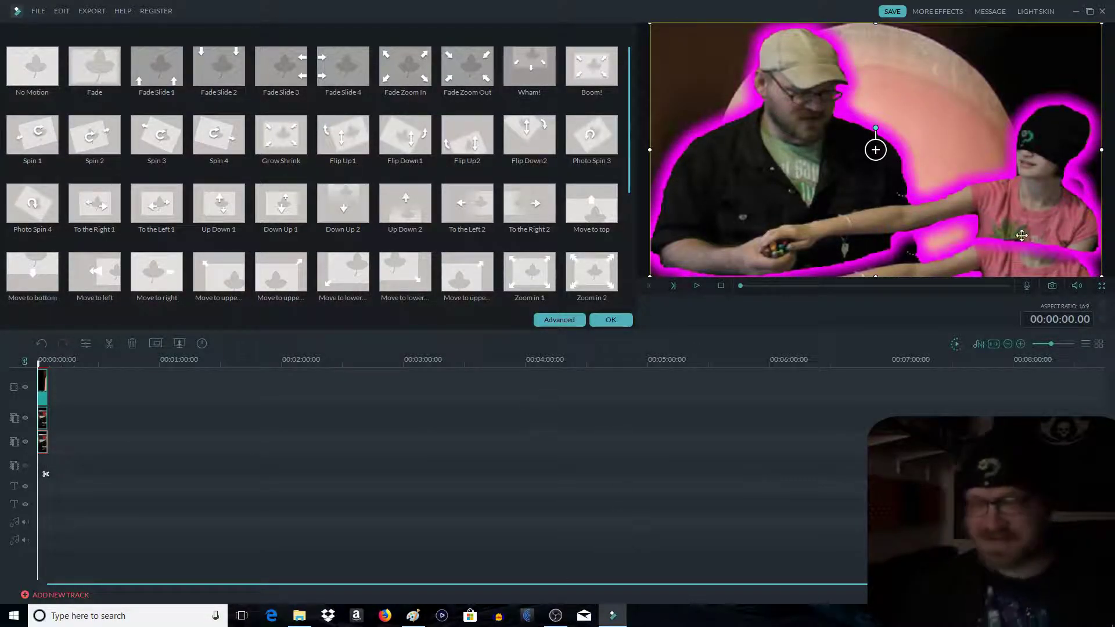
Reposition the bordered copy and mask it with a rectangle, width 0.50, left 0.00.
left_click_drag(1027, 223, 1018, 190)
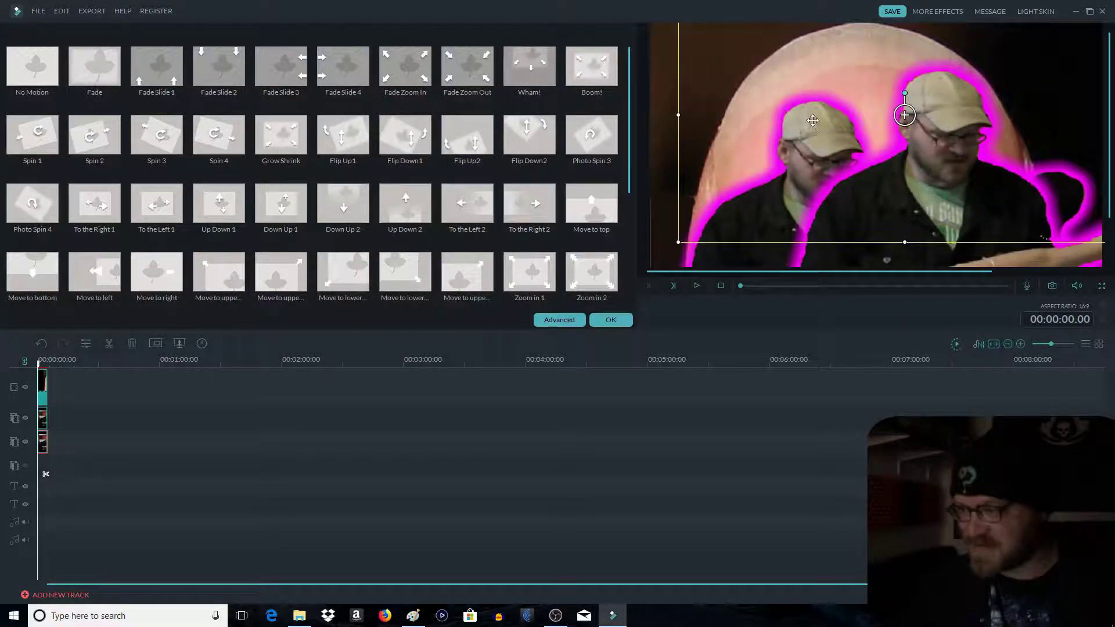
left_click_drag(791, 184, 812, 231)
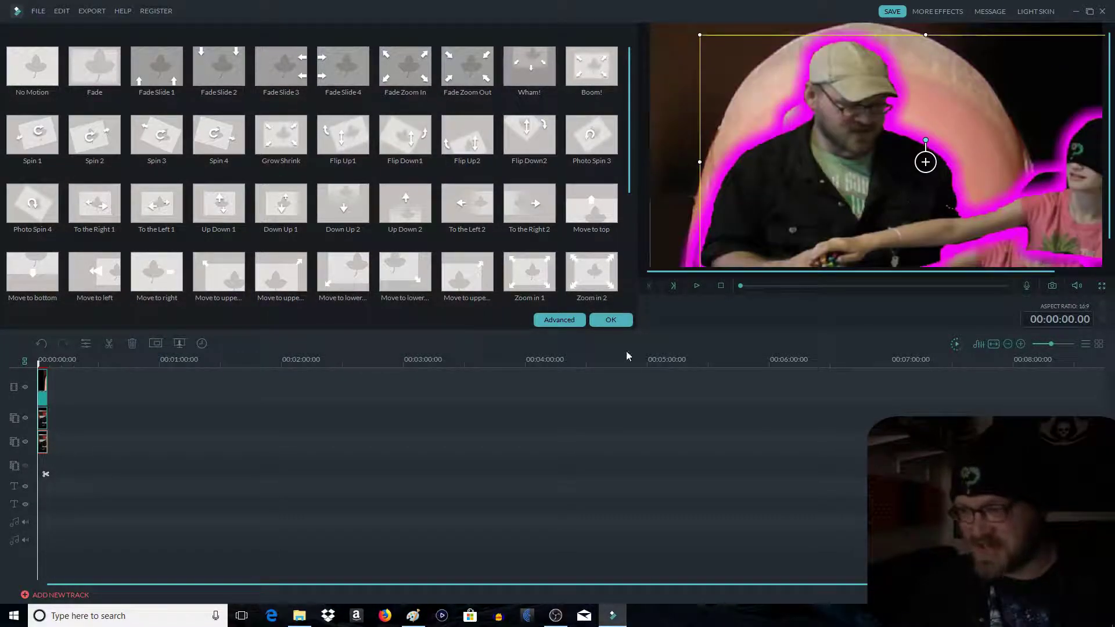
left_click(559, 320)
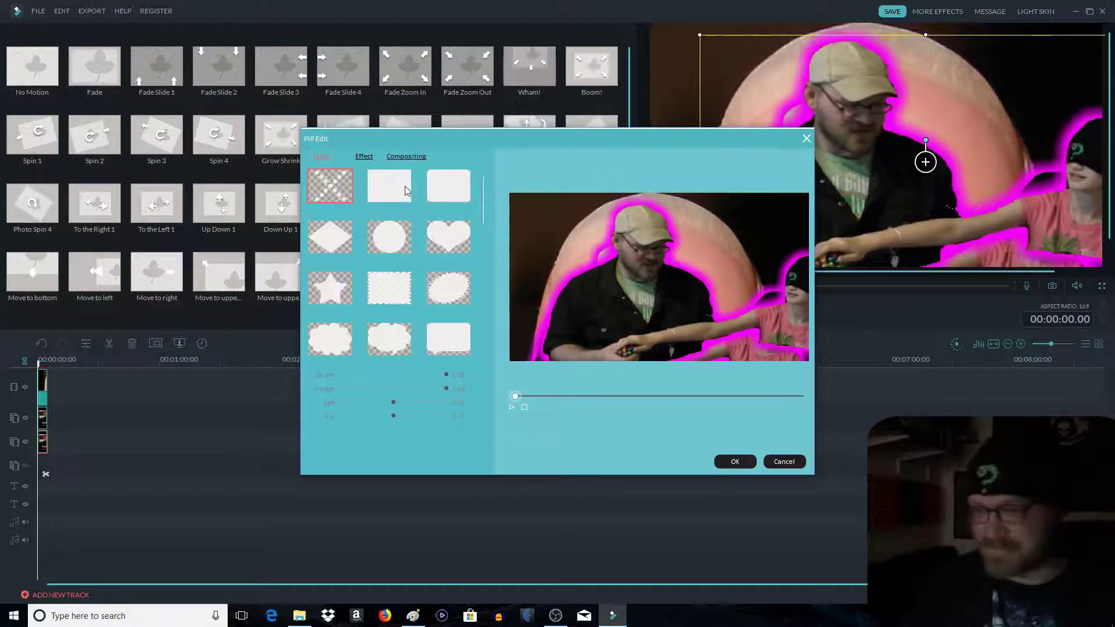
left_click(376, 194)
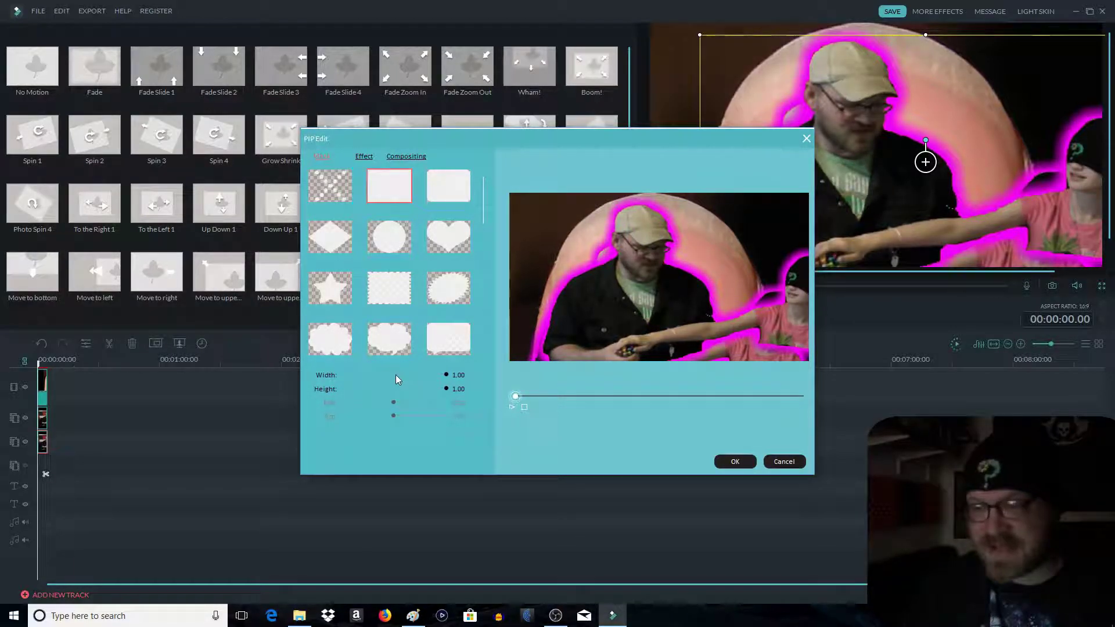
left_click(395, 375)
left_click_drag(396, 374, 392, 374)
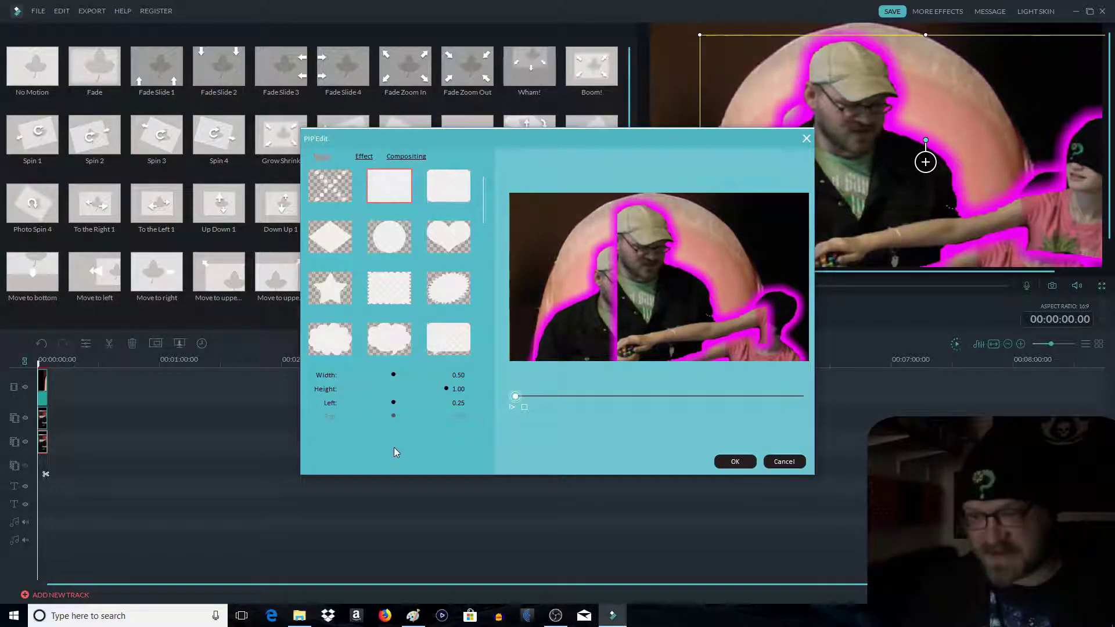
left_click_drag(393, 400, 210, 418)
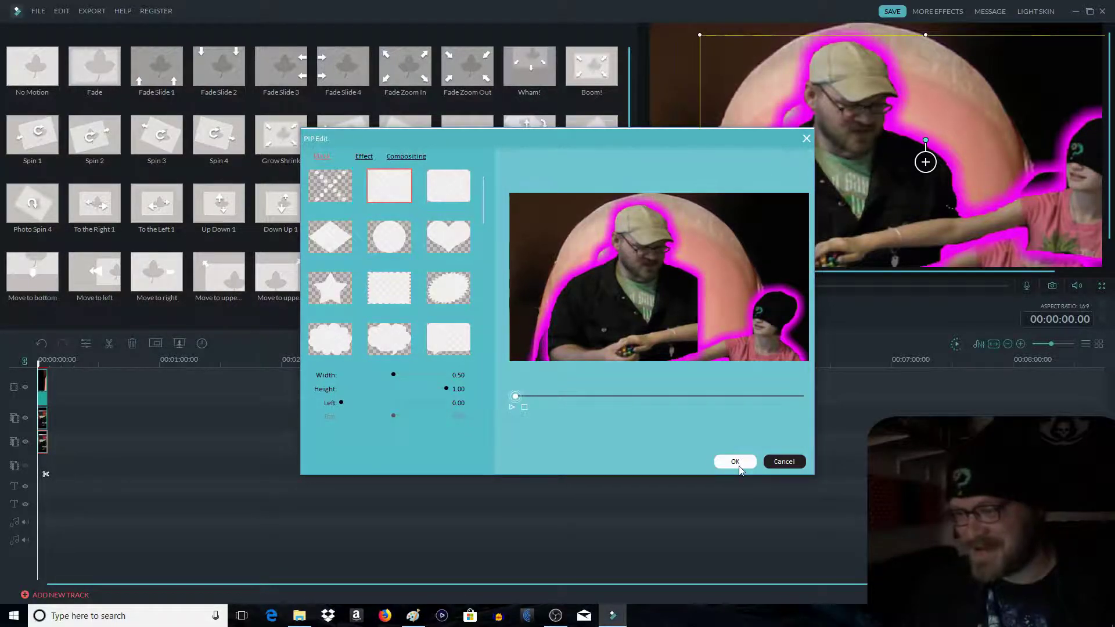
left_click(734, 462)
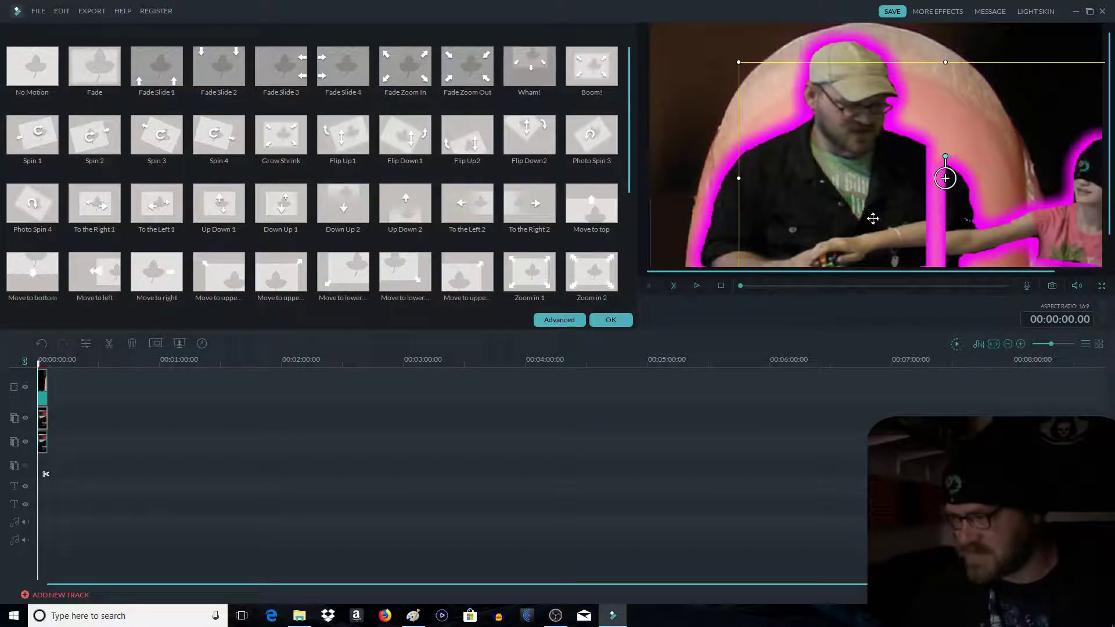
Shrink the masked copy, rotate it upside down and place it in the top-right corner.
left_click_drag(868, 214, 804, 239)
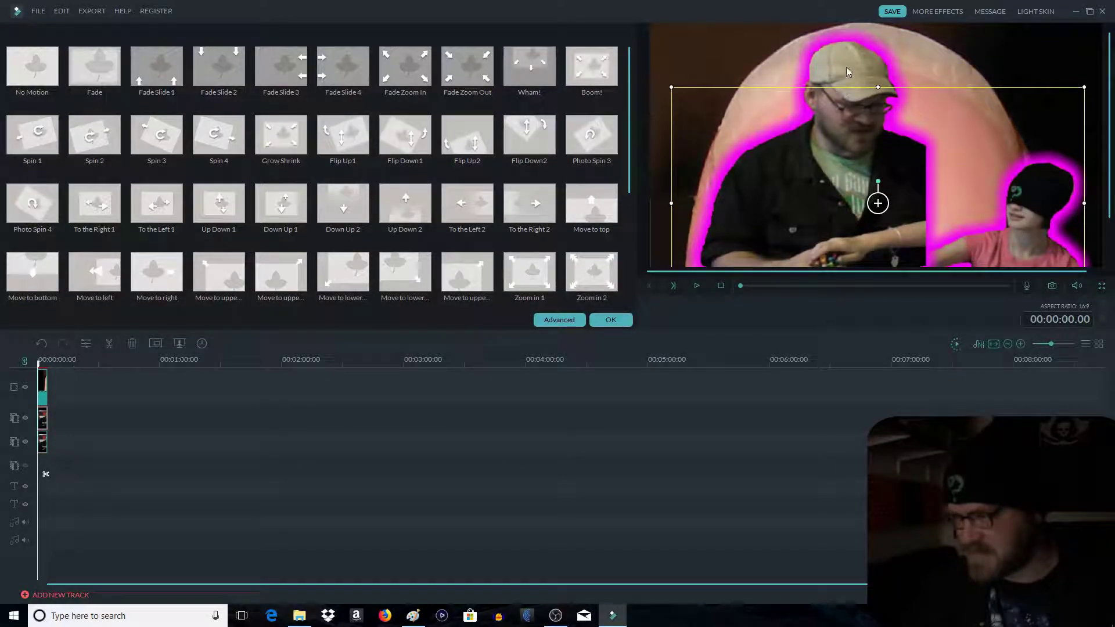
left_click_drag(1022, 102, 990, 74)
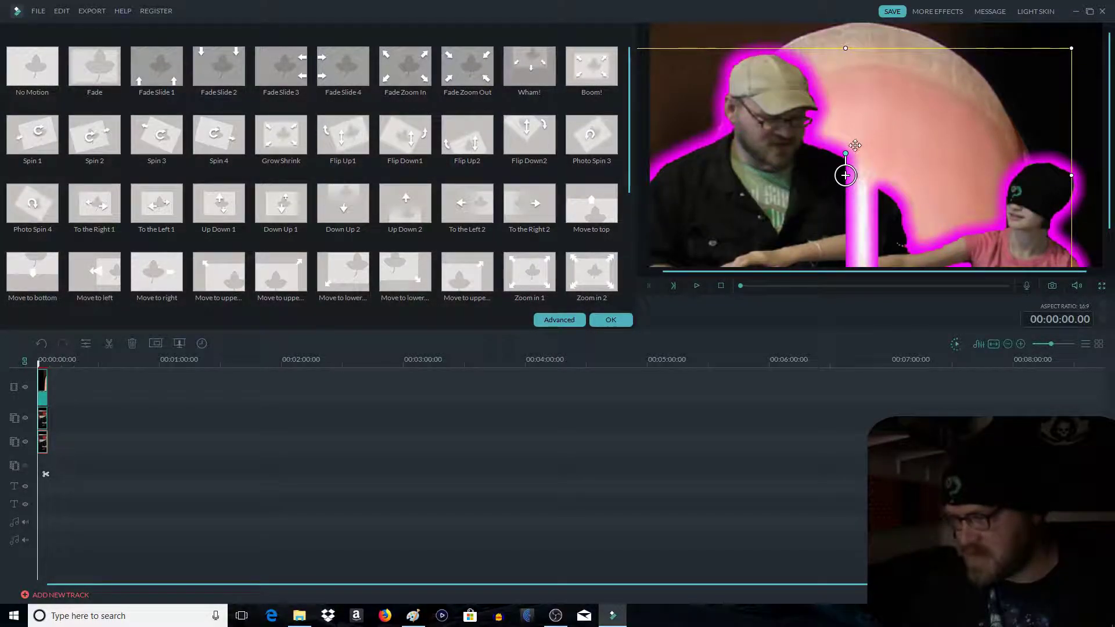
left_click_drag(1067, 52, 924, 131)
left_click_drag(841, 190, 846, 214)
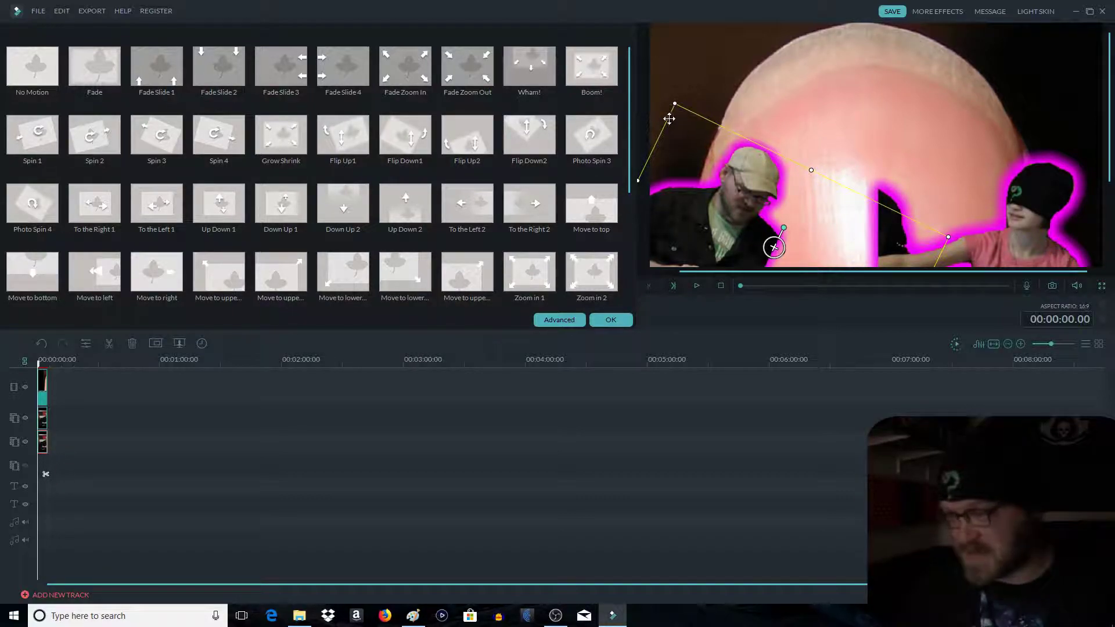
left_click_drag(782, 227, 976, 120)
left_click_drag(1065, 160, 1069, 123)
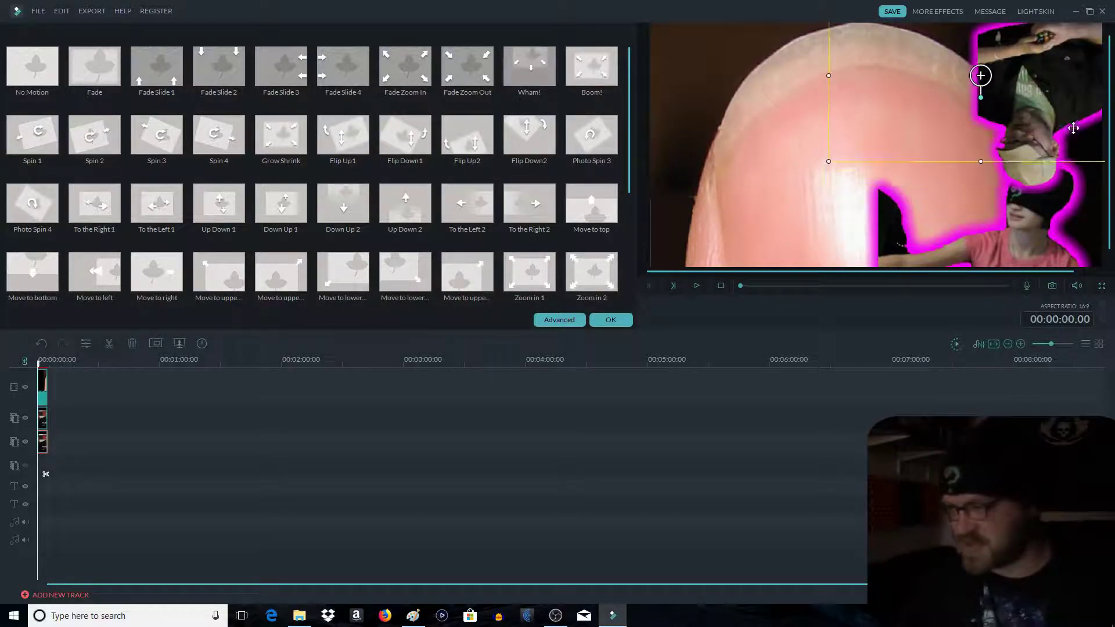
left_click(1025, 232)
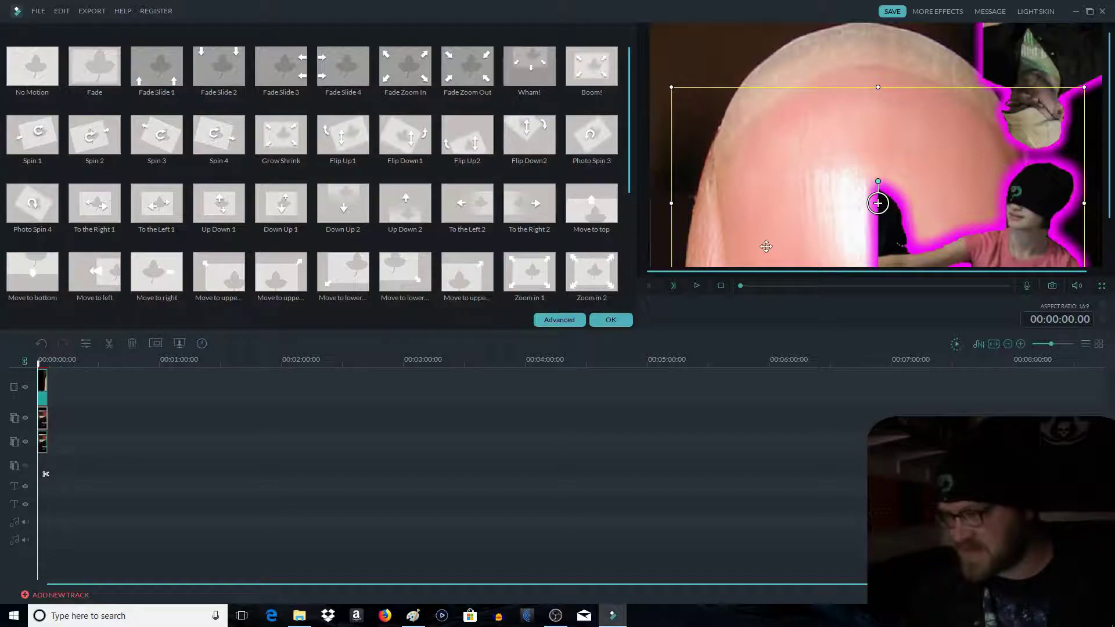
left_click(861, 402)
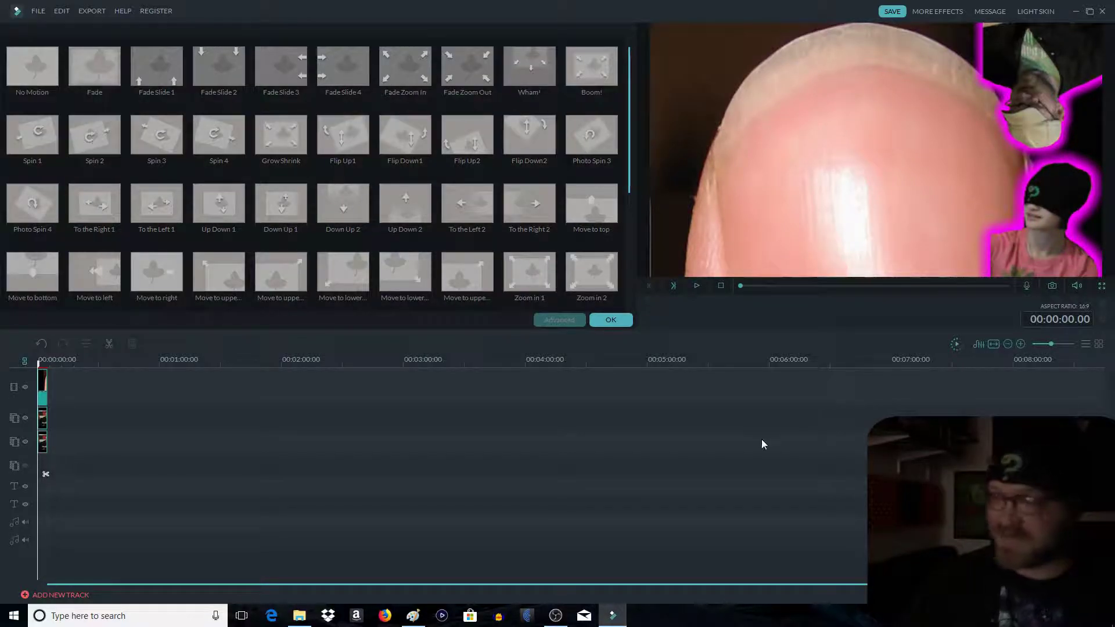
Add the favourite Right Roll title template to the start of the text track.
left_click(618, 322)
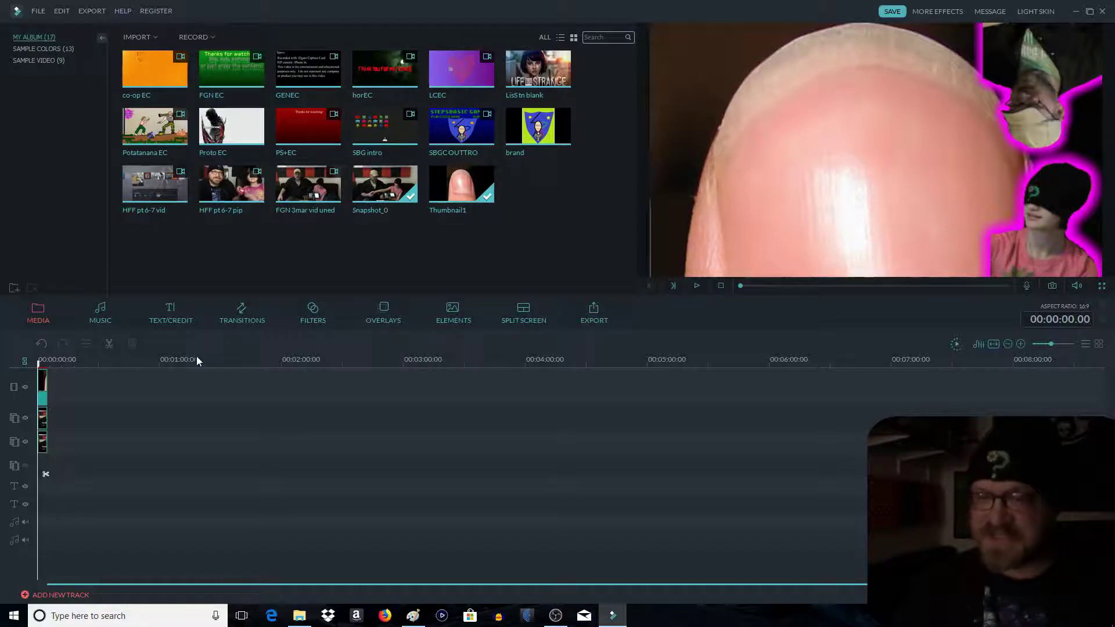
left_click(174, 320)
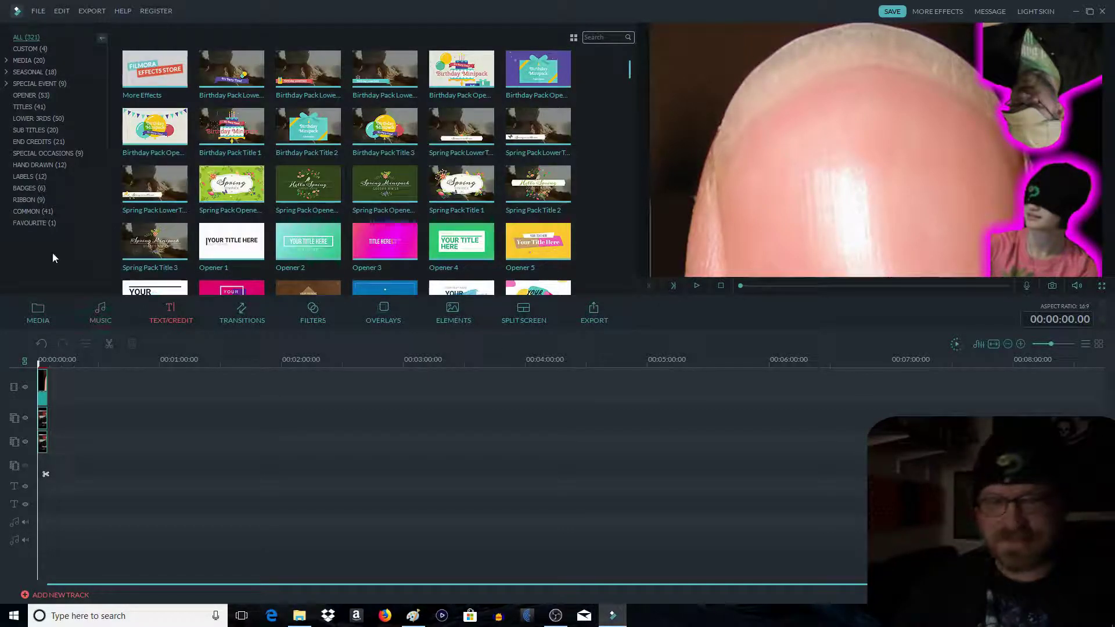
left_click(30, 224)
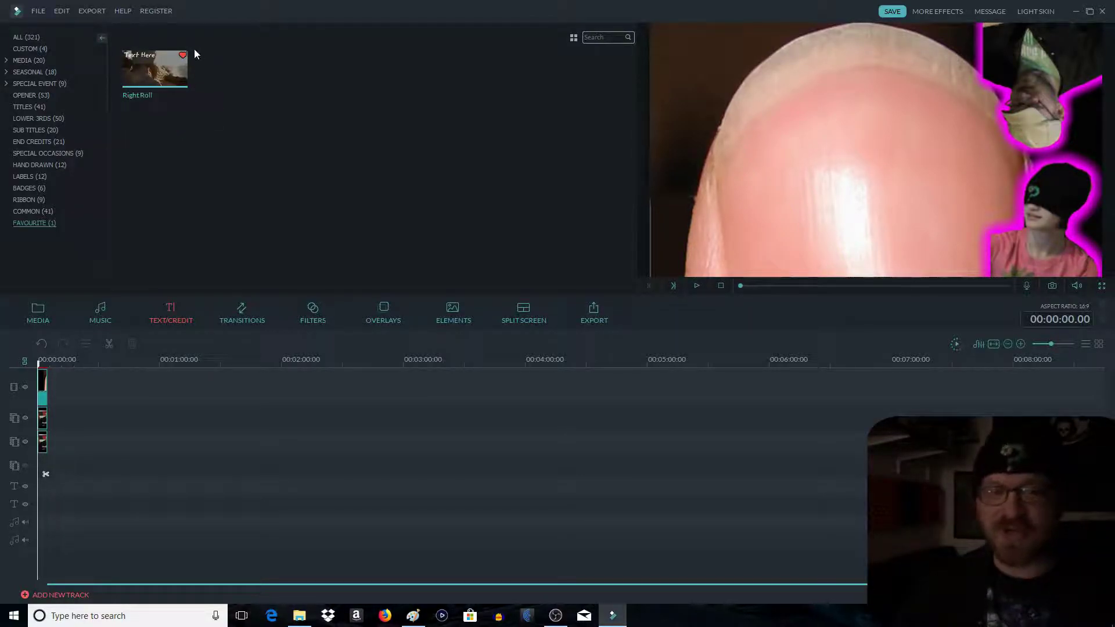
left_click(174, 80)
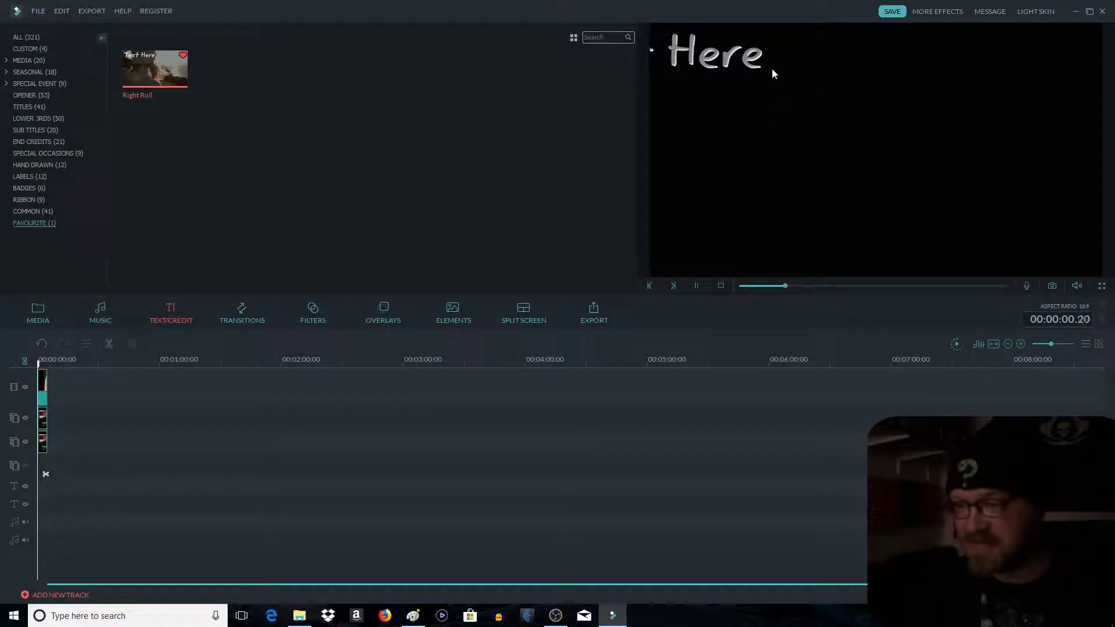
left_click_drag(180, 91, 37, 455)
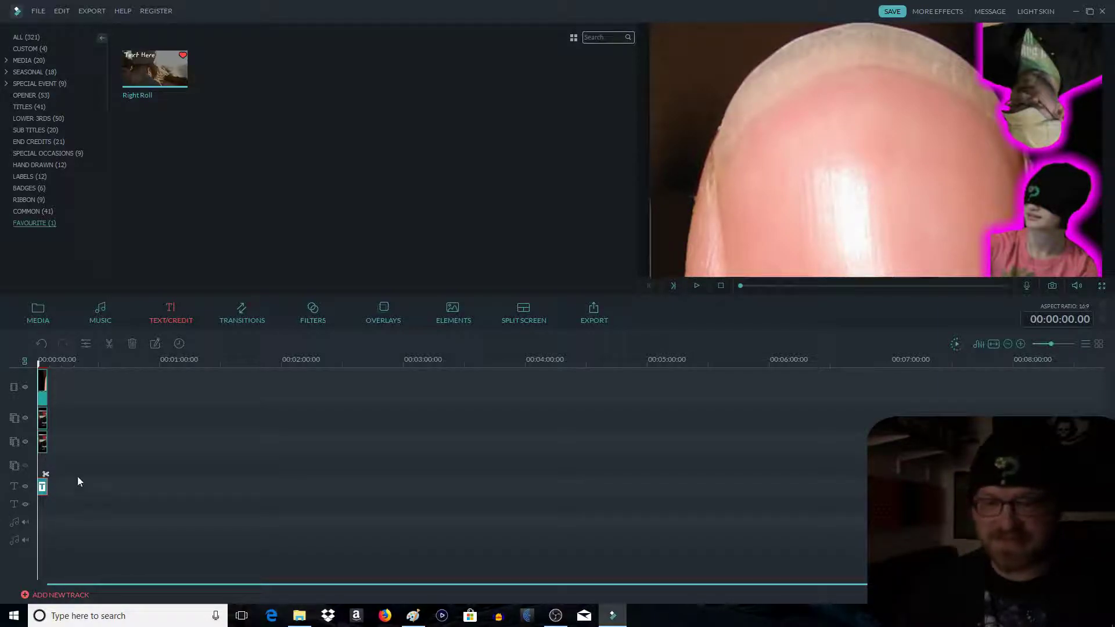
Apply Text style 2, paste '3 Marker Challenge' over the placeholder, and centre-align it.
double_click(43, 486)
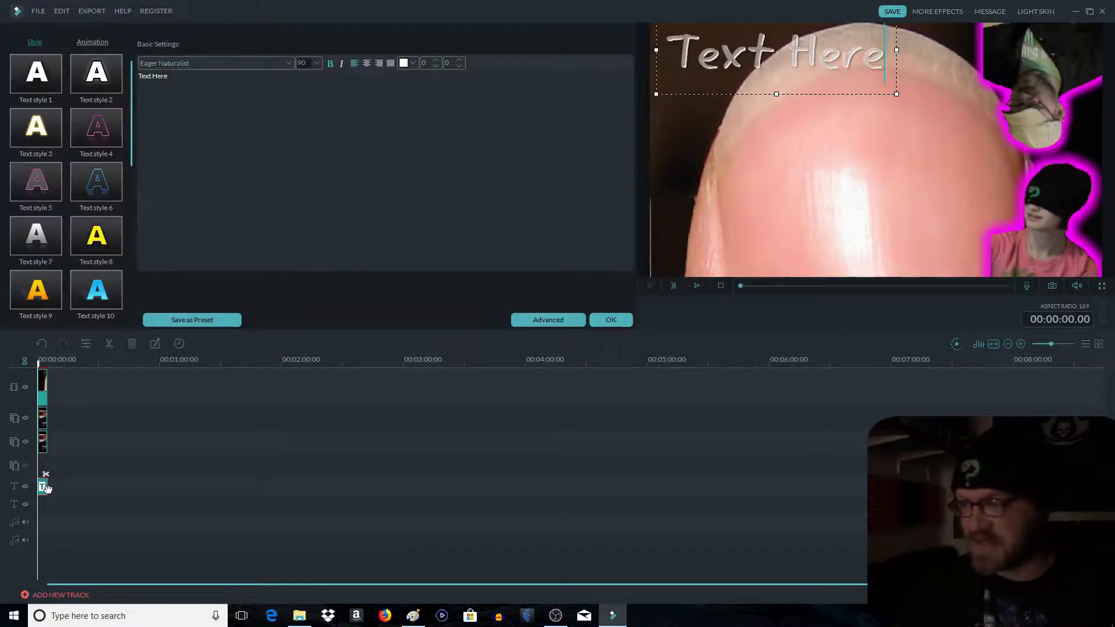
left_click(76, 59)
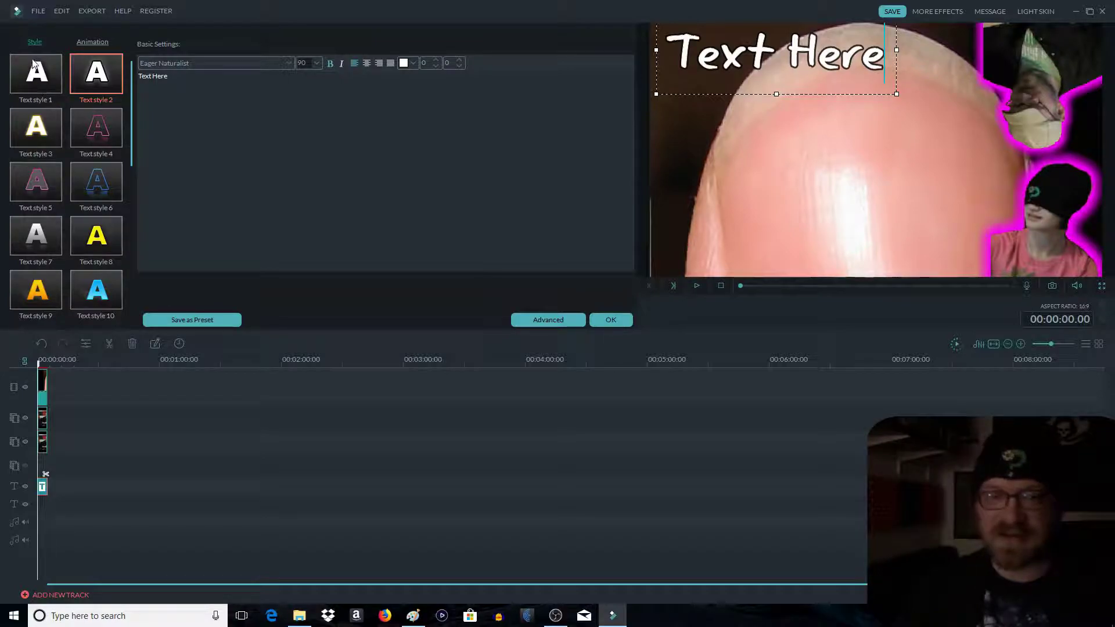
left_click(82, 42)
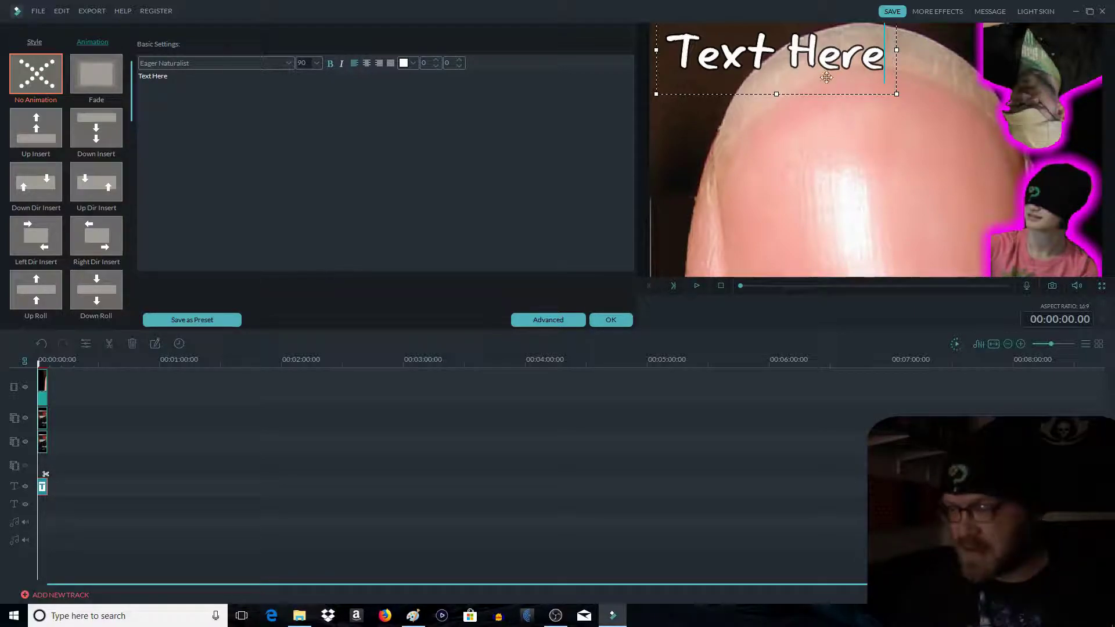
left_click_drag(833, 97, 873, 184)
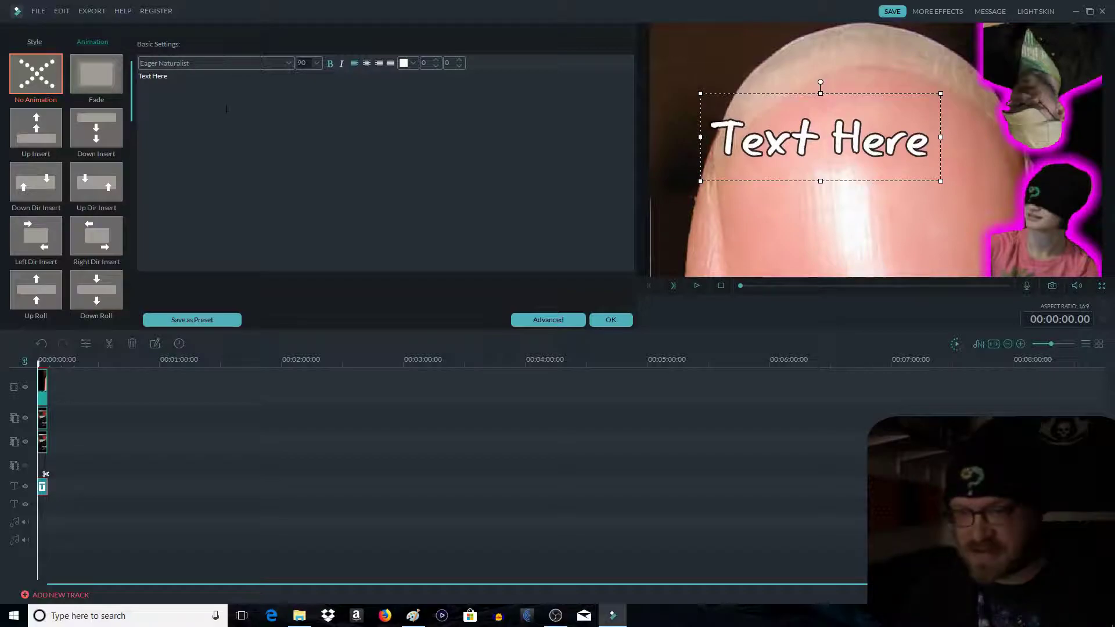
left_click_drag(227, 109, 2, 79)
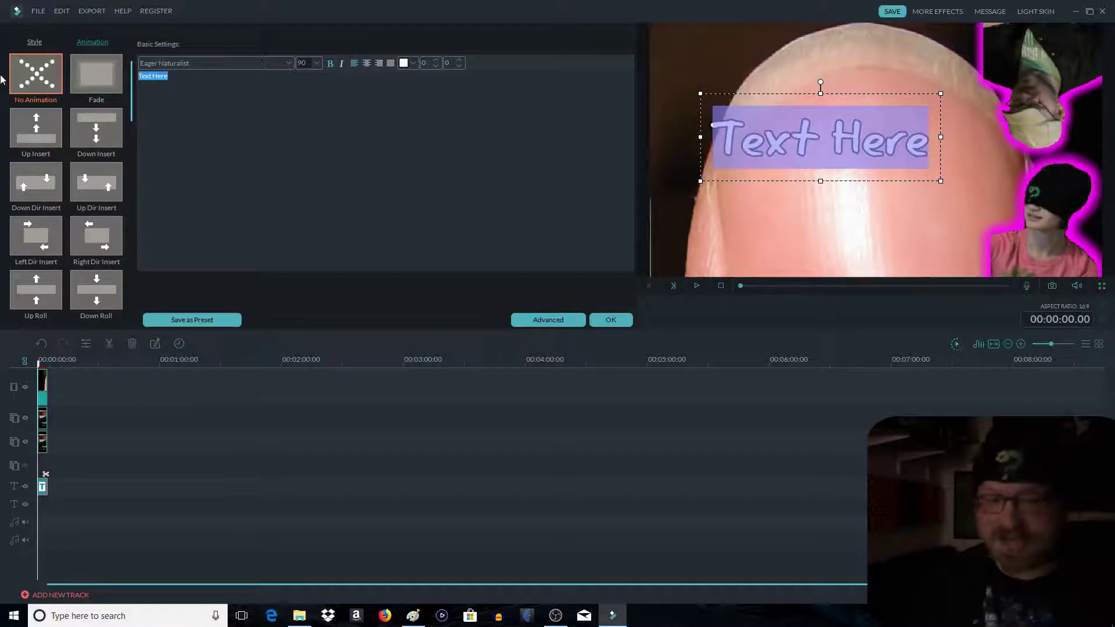
type("3 Marker Challenge")
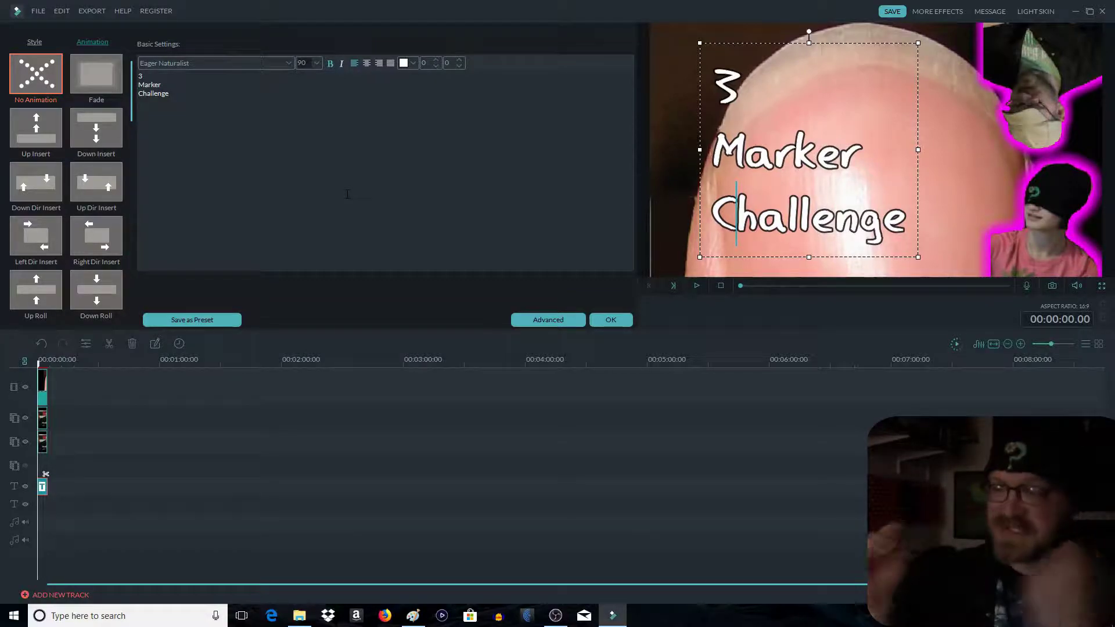
left_click(366, 64)
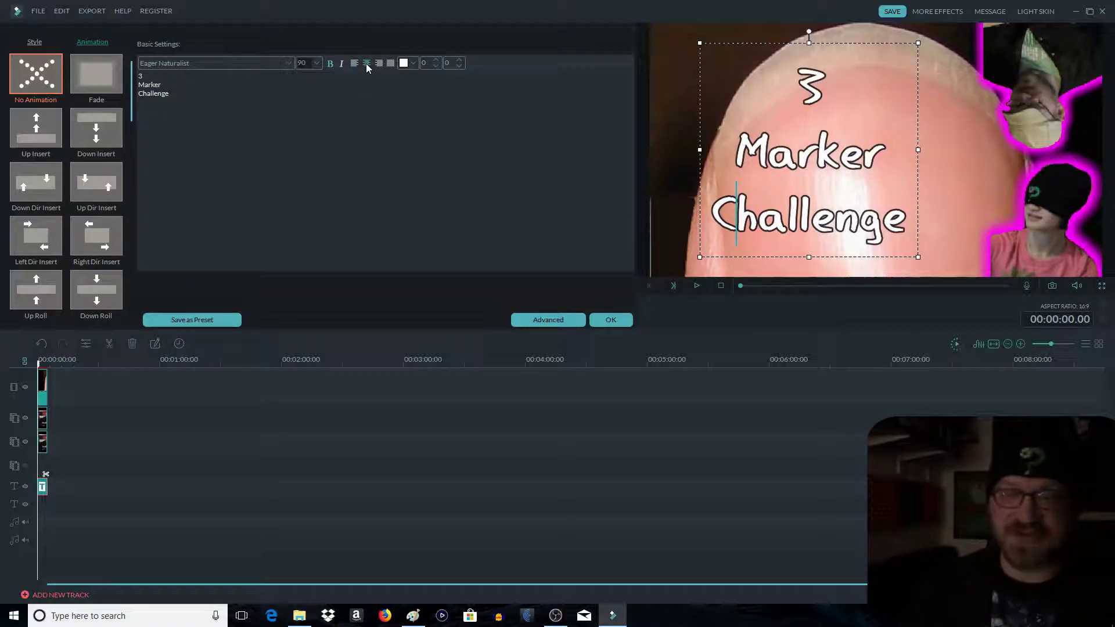
Colour the title magenta, enlarge it and tilt it diagonally across the nail close-up.
left_click(413, 64)
left_click(403, 104)
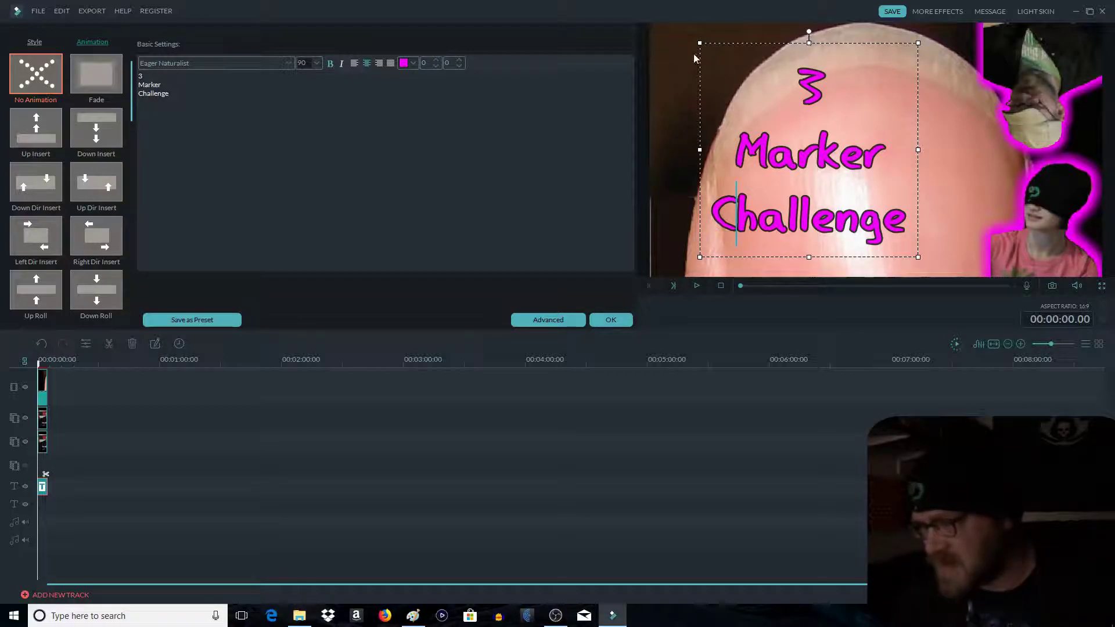
left_click_drag(699, 43, 643, 11)
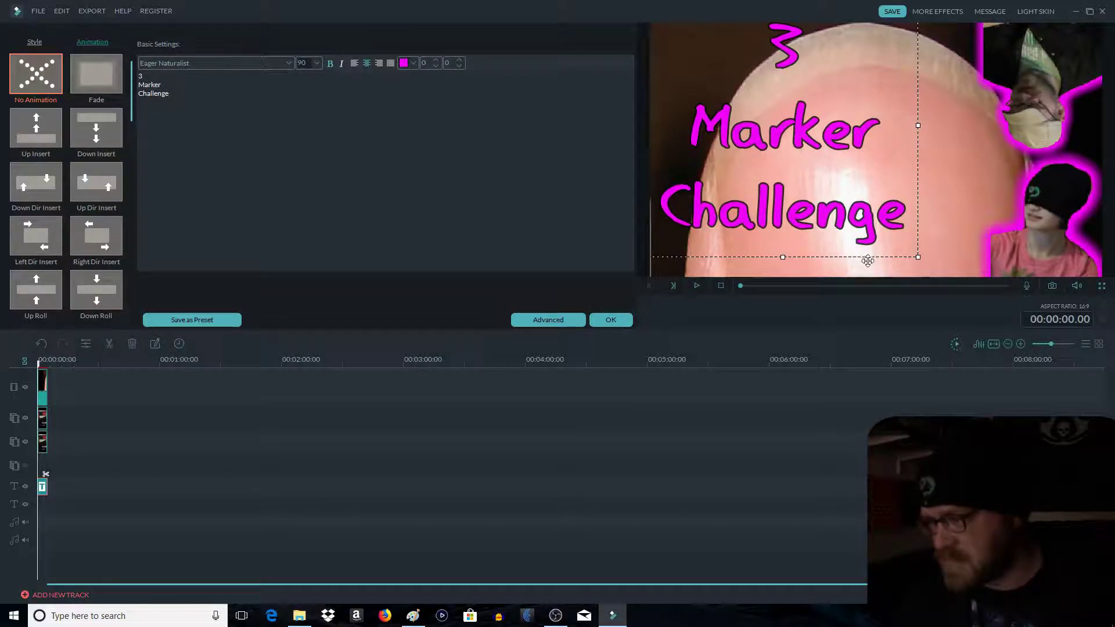
left_click_drag(865, 256, 934, 297)
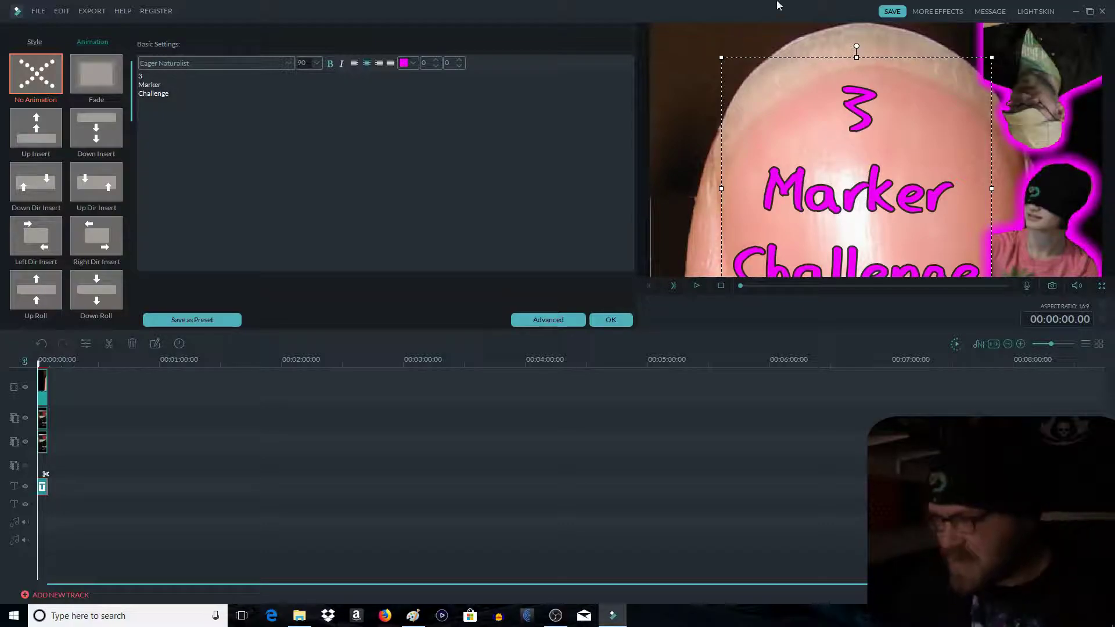
left_click_drag(857, 44, 887, 125)
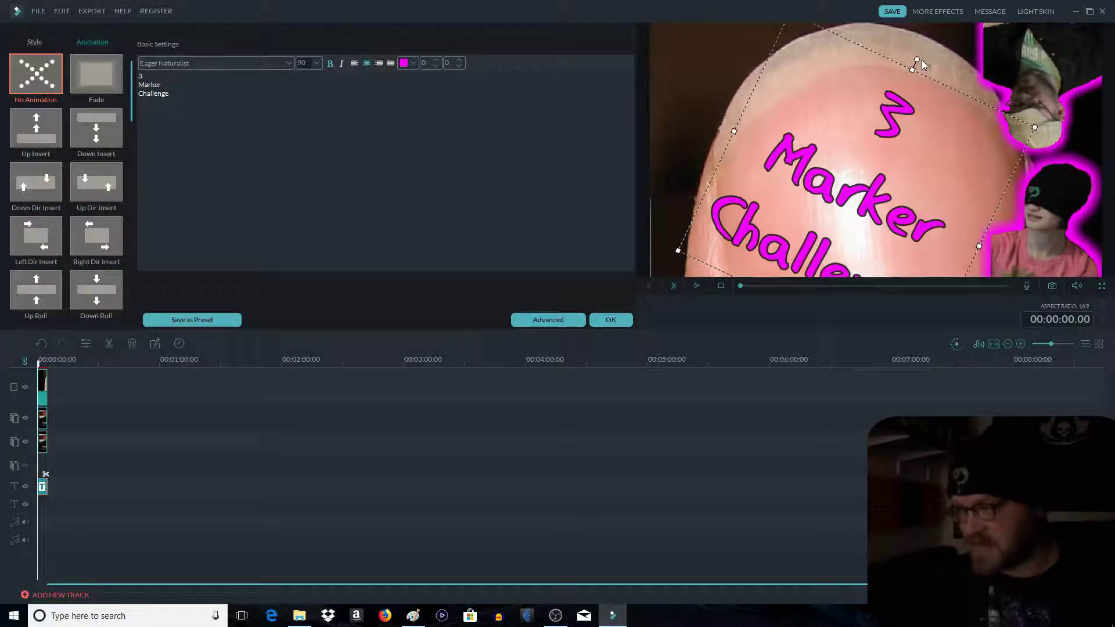
left_click_drag(677, 251, 728, 220)
left_click_drag(997, 180, 972, 134)
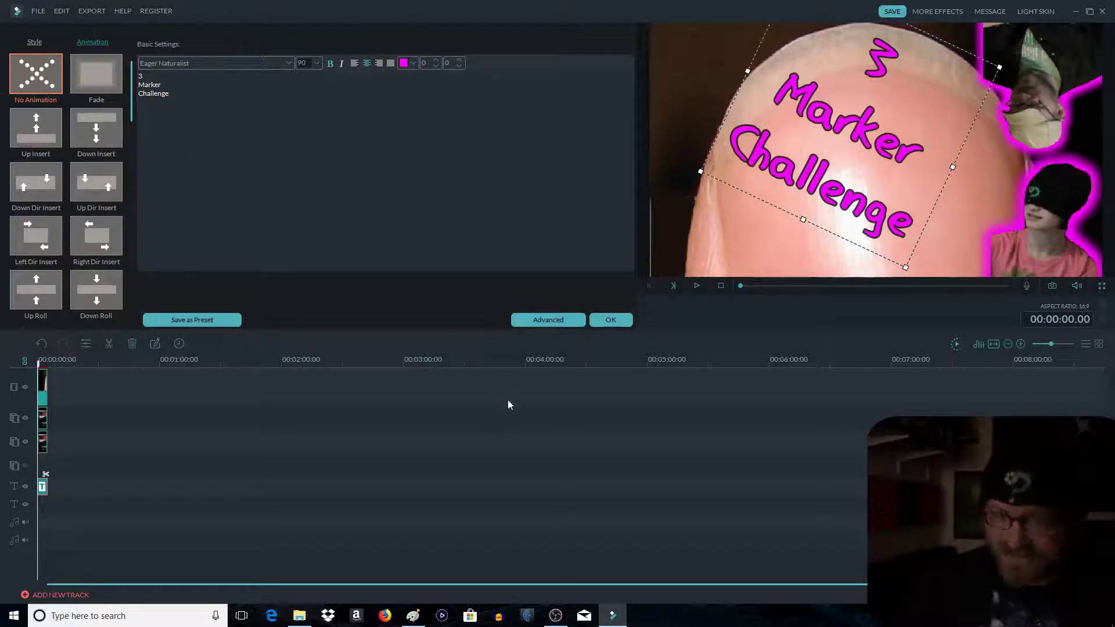
Set the title outline to 100% opacity, size 50 and blur 10 in Advanced settings.
left_click(545, 321)
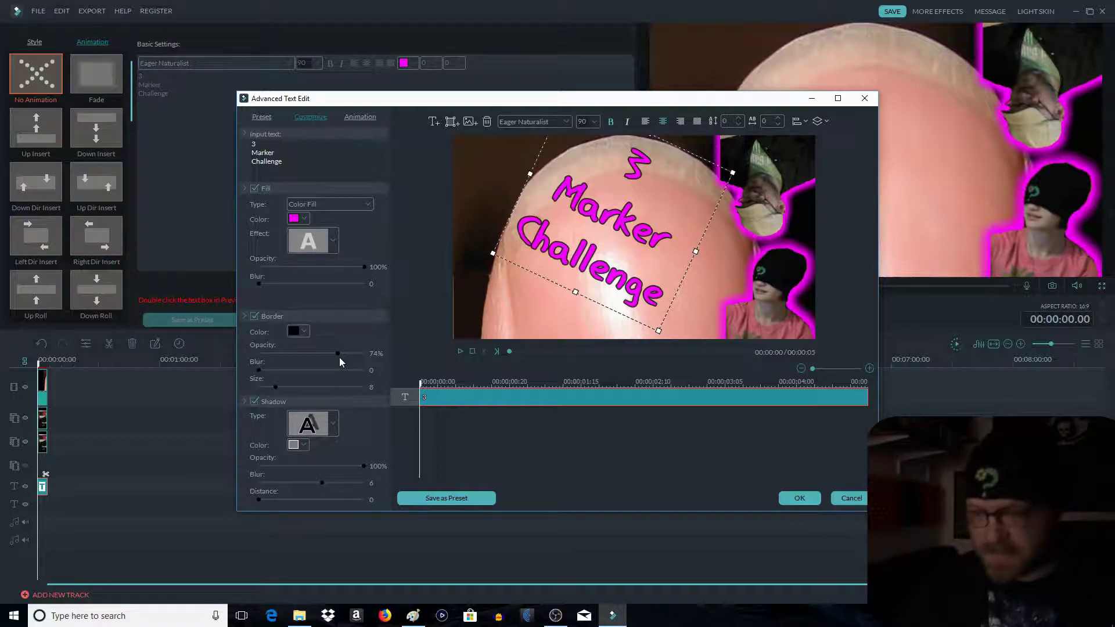
left_click_drag(337, 355, 366, 354)
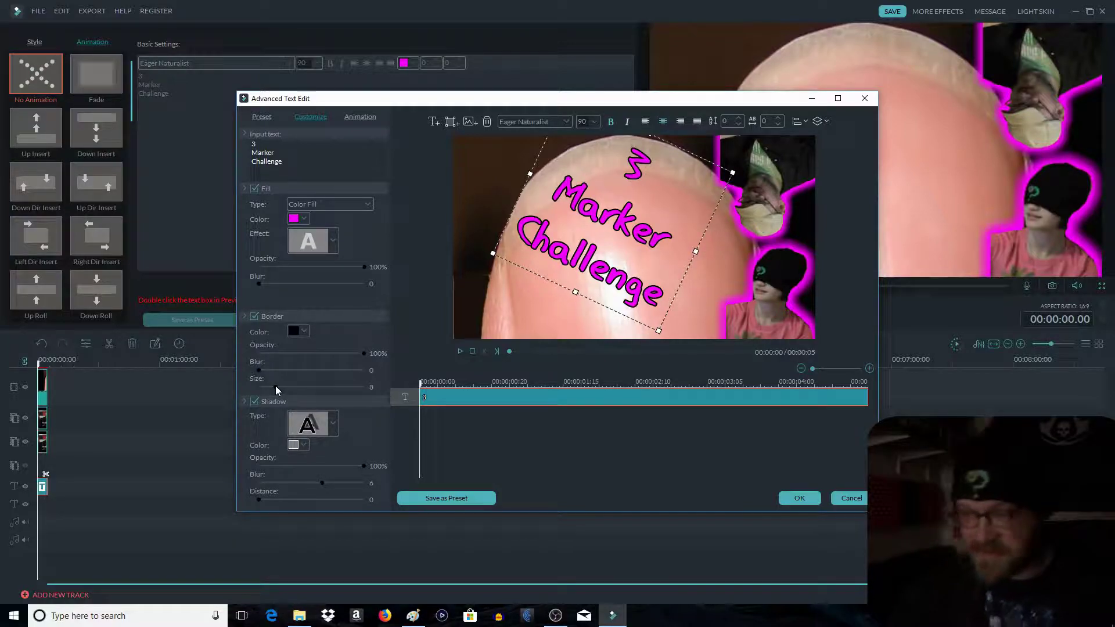
left_click_drag(275, 386, 616, 390)
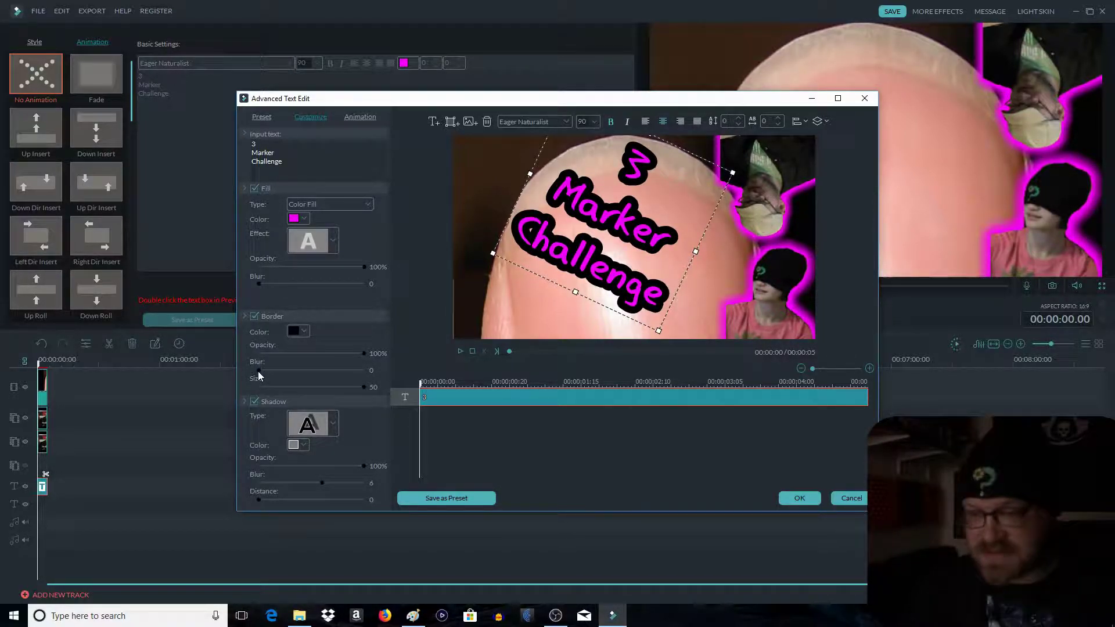
left_click_drag(333, 369, 397, 375)
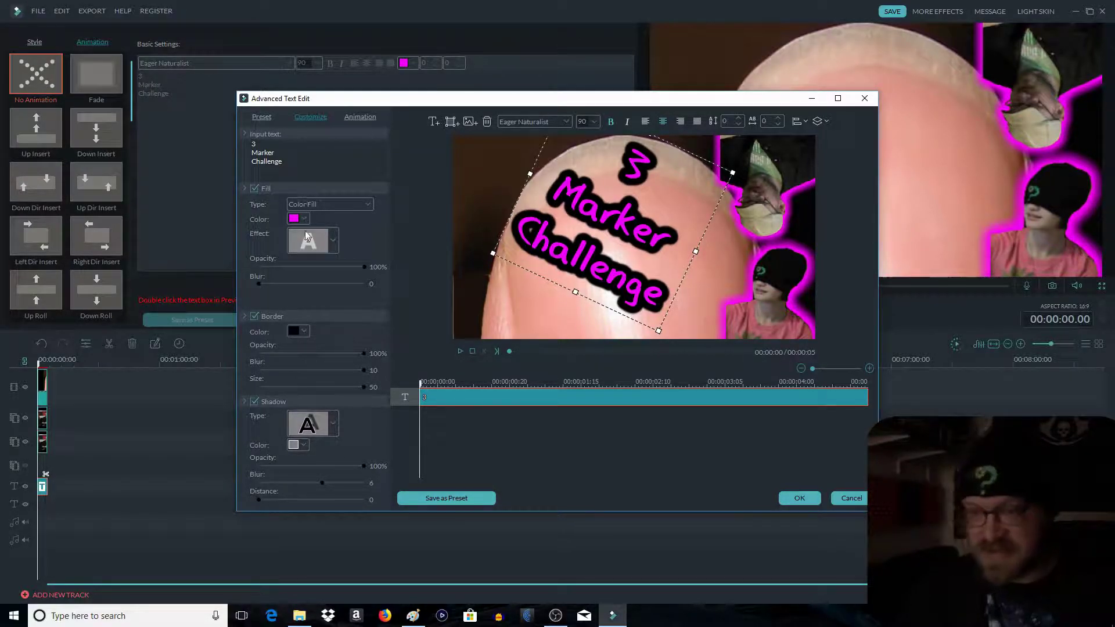
Make the outline bright green, apply the styling, and nudge the title slightly right and down.
left_click(298, 331)
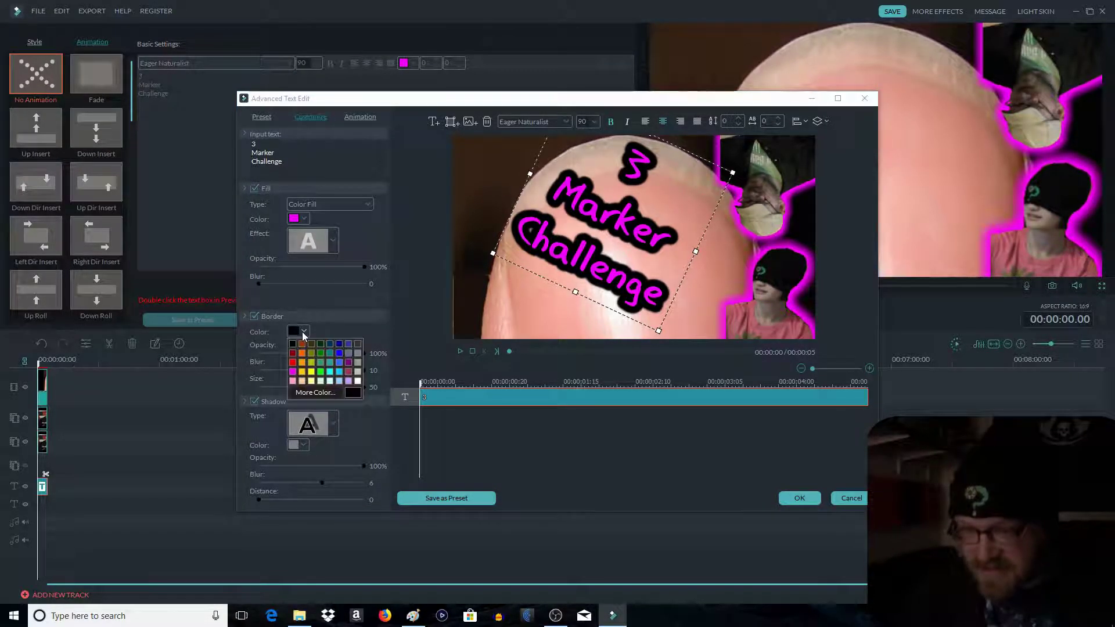
left_click(297, 372)
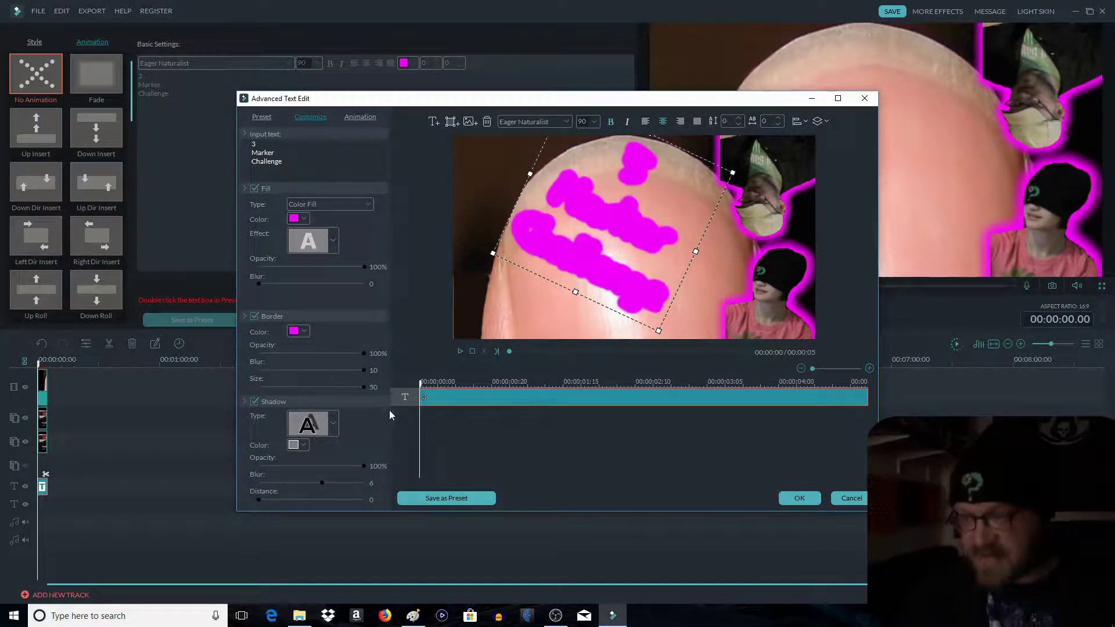
left_click(303, 331)
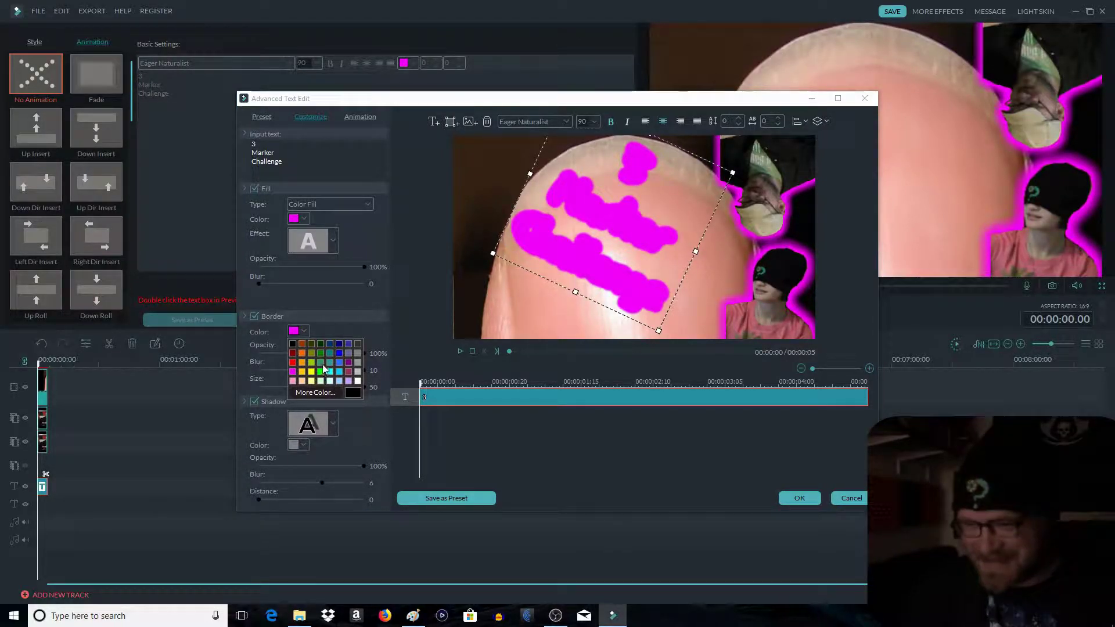
left_click(321, 362)
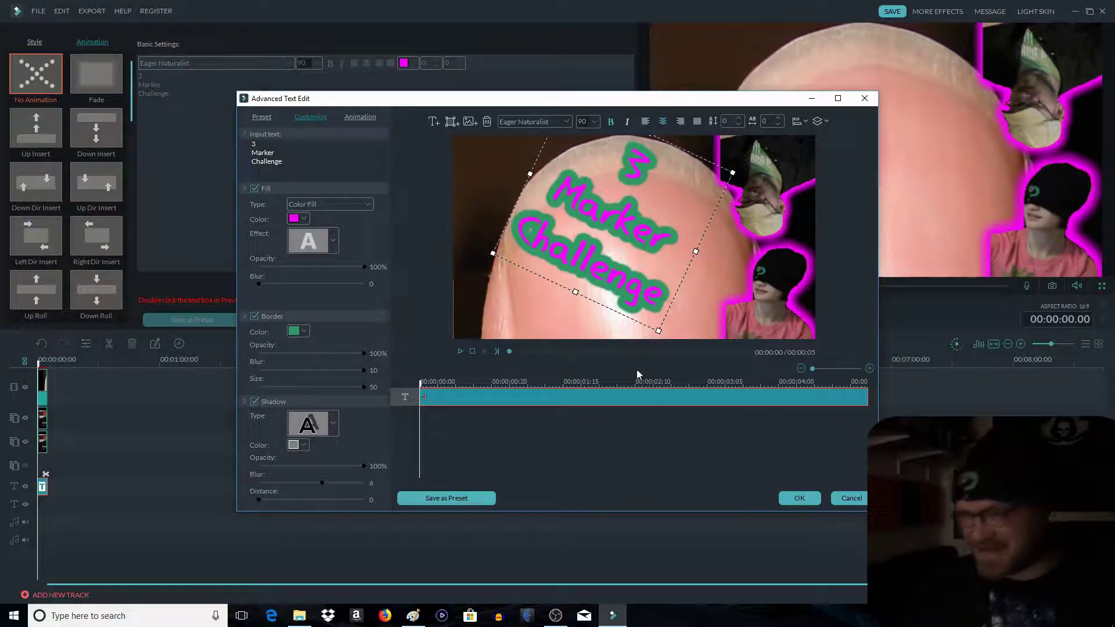
left_click(305, 331)
left_click(313, 376)
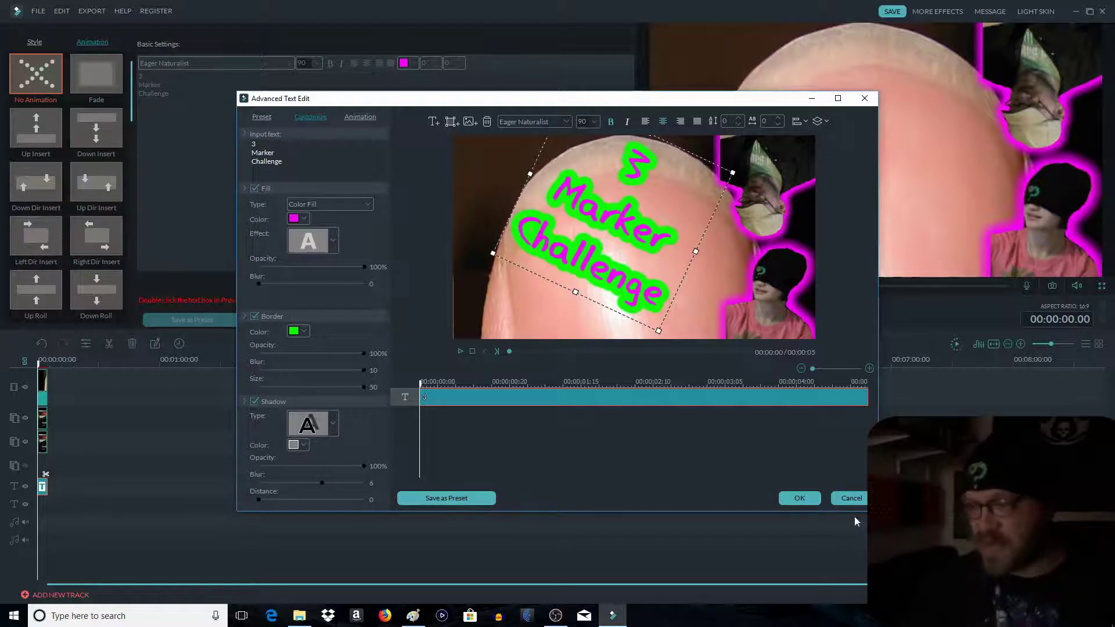
left_click(806, 500)
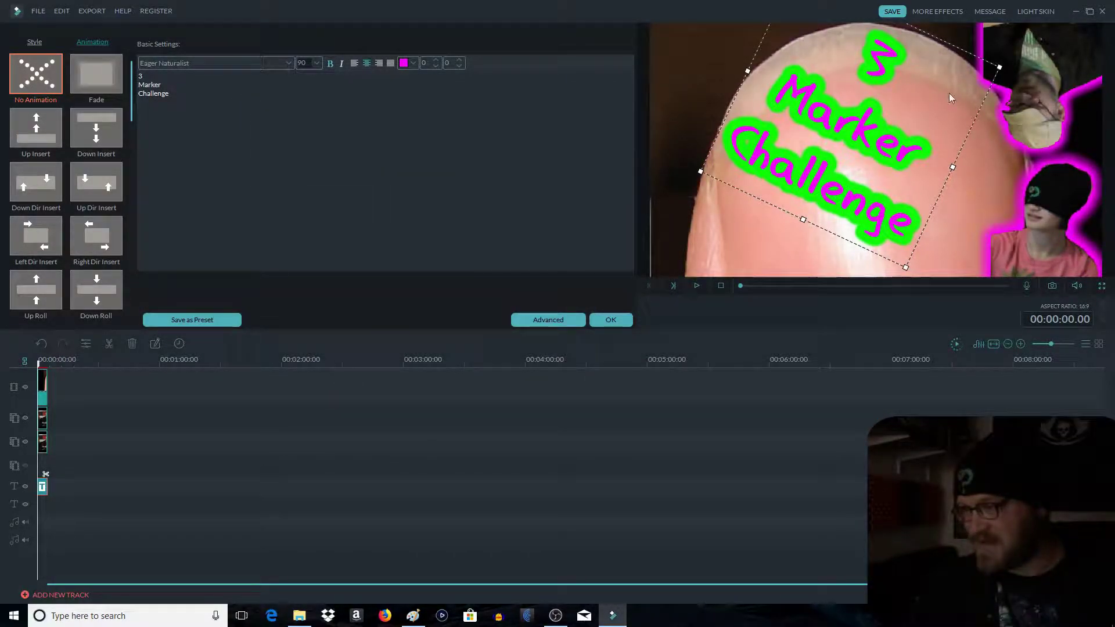
left_click_drag(971, 131, 978, 142)
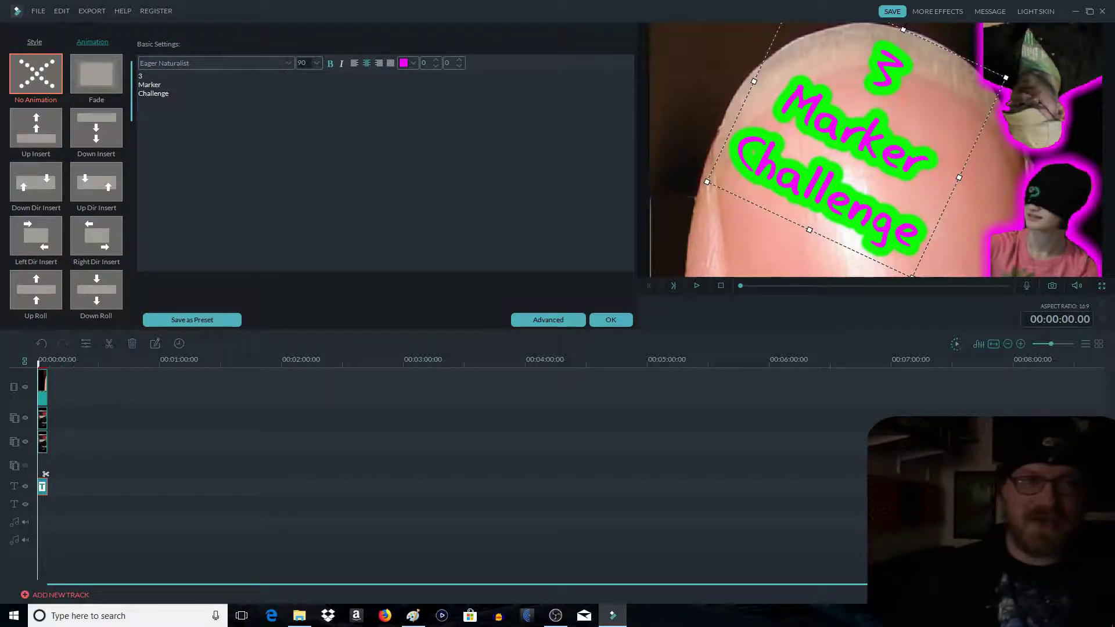
Take a first snapshot of the frame and view it in the media library.
left_click(1051, 286)
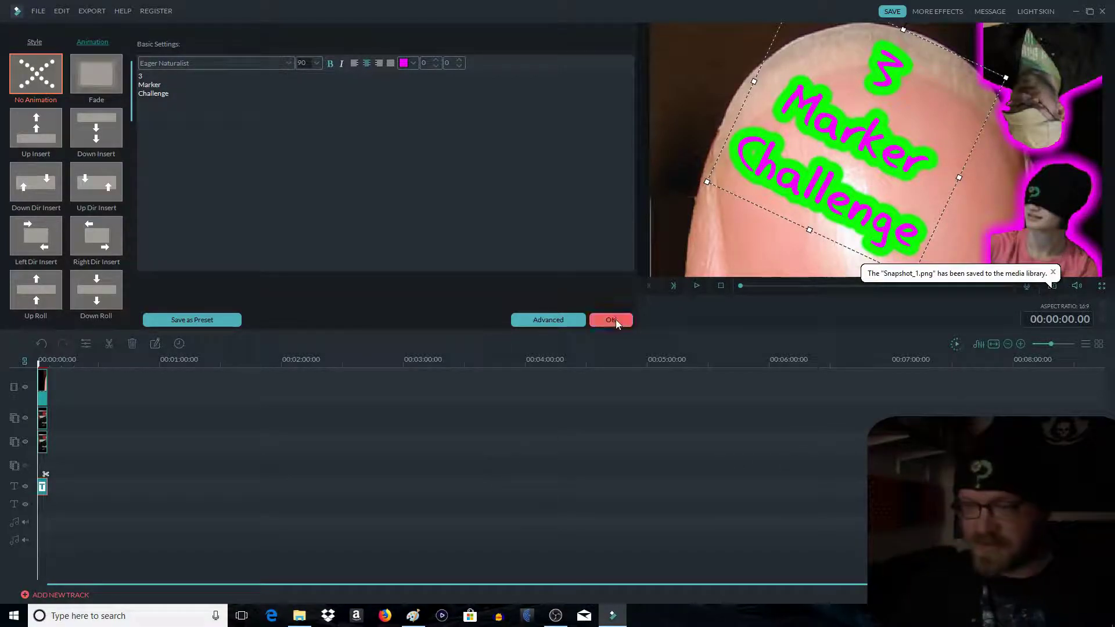
left_click(612, 320)
left_click(41, 311)
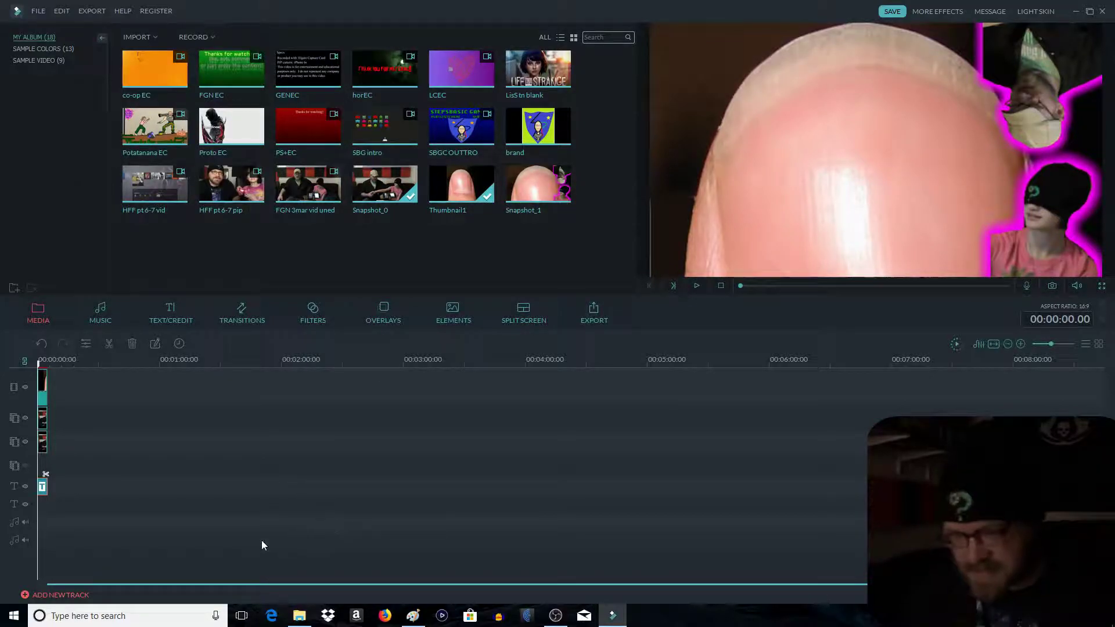
Deselect the title, capture a clean Snapshot_2, and select all timeline clips.
double_click(44, 490)
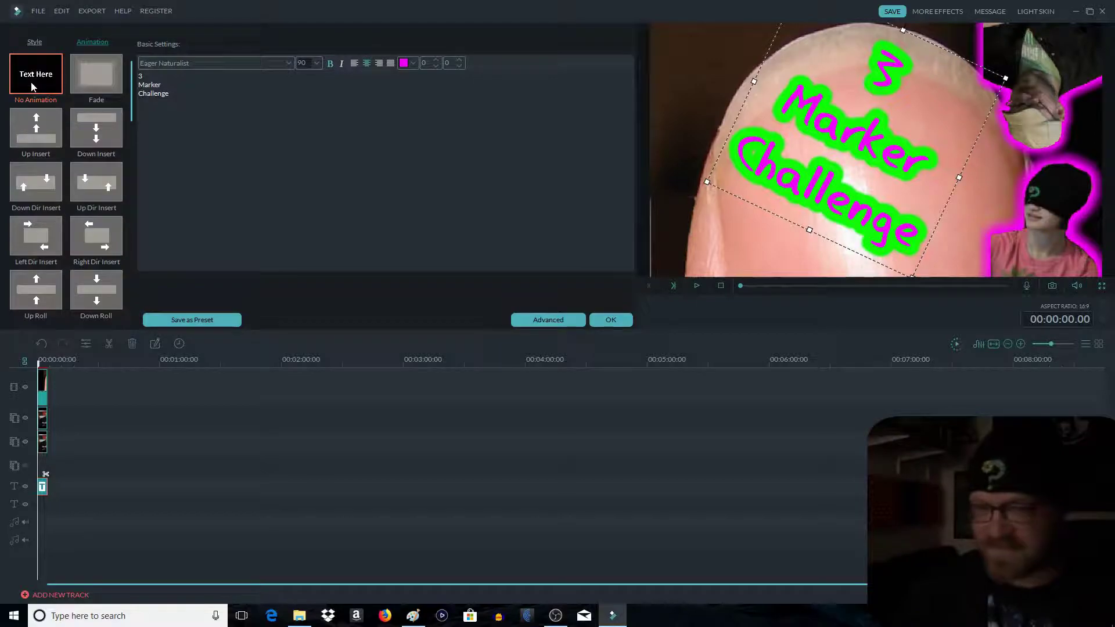
left_click(633, 492)
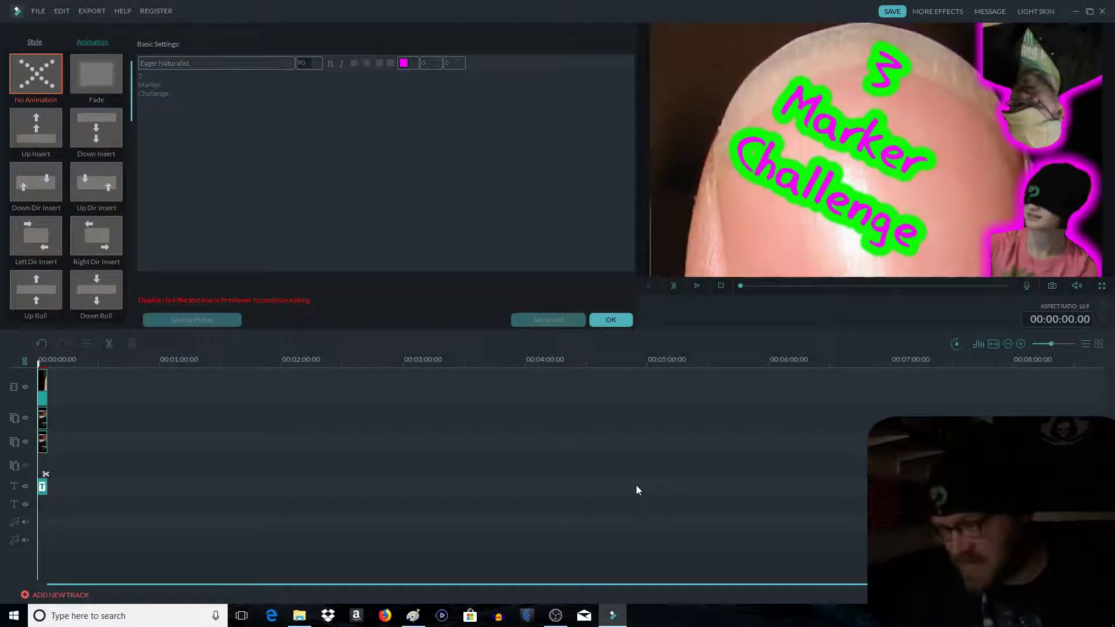
left_click(1053, 284)
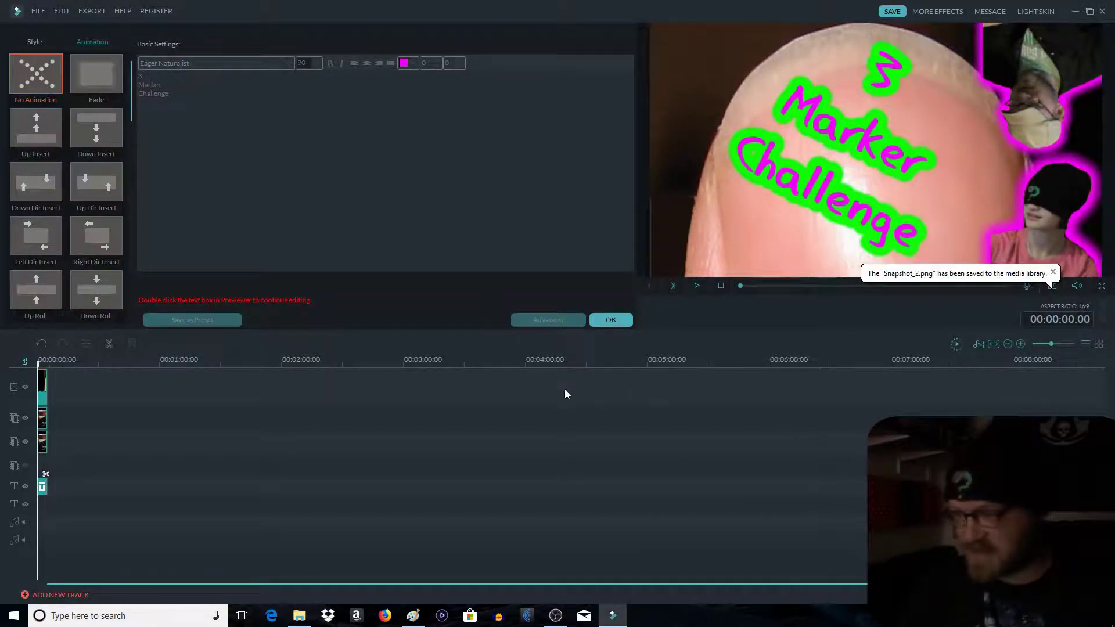
left_click(608, 321)
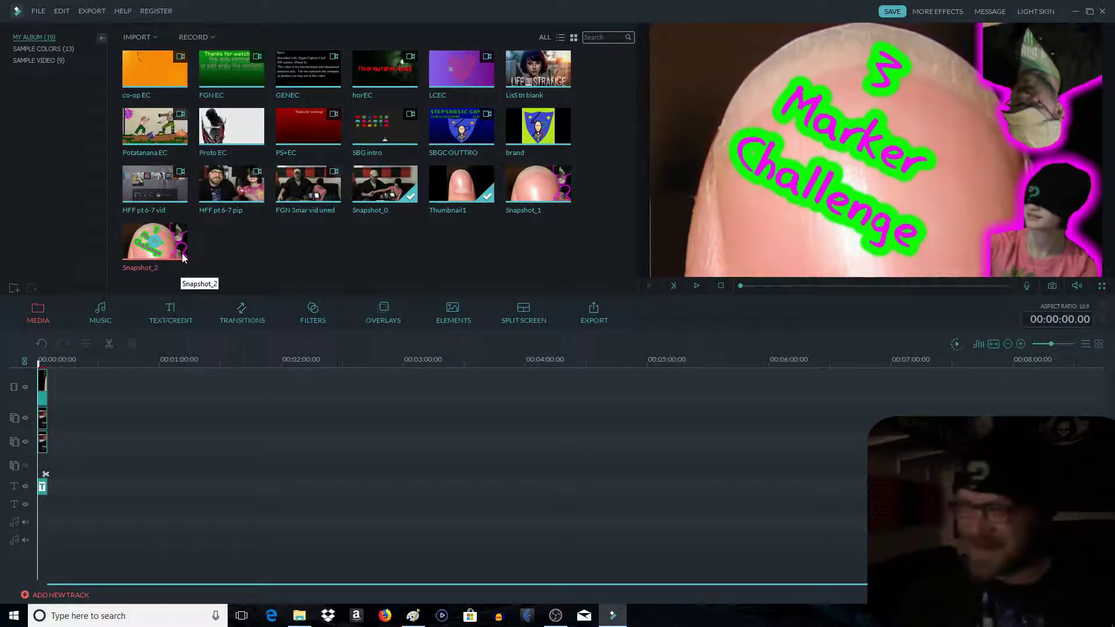
left_click_drag(126, 496, 2, 255)
Clear the timeline, add a Gradient2 background, and place Snapshot_2 on the track above it.
key("Delete")
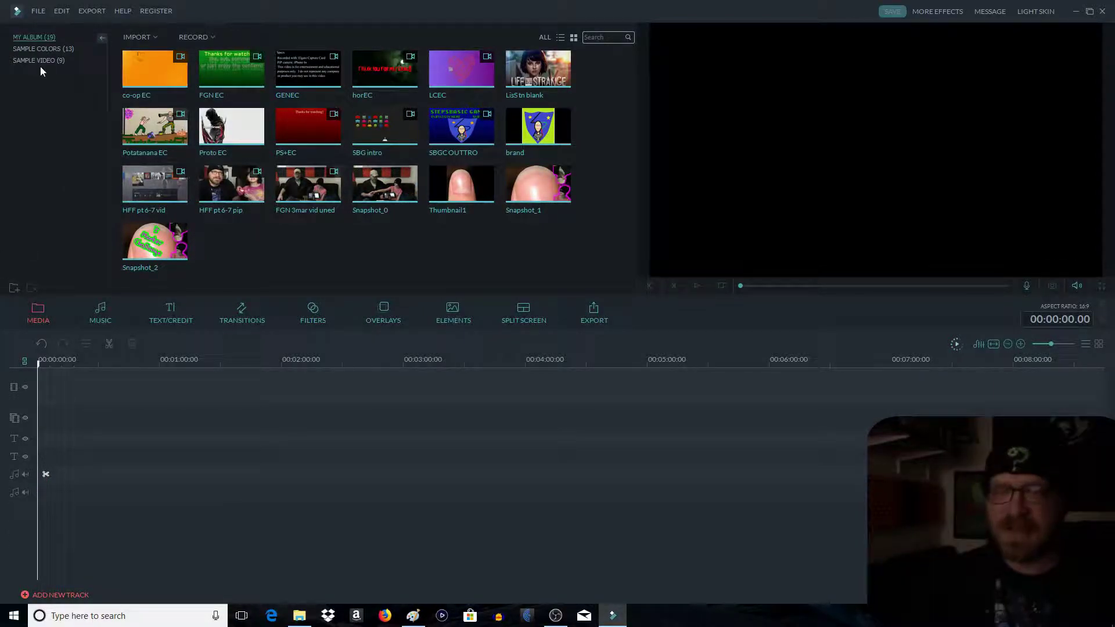
left_click(40, 50)
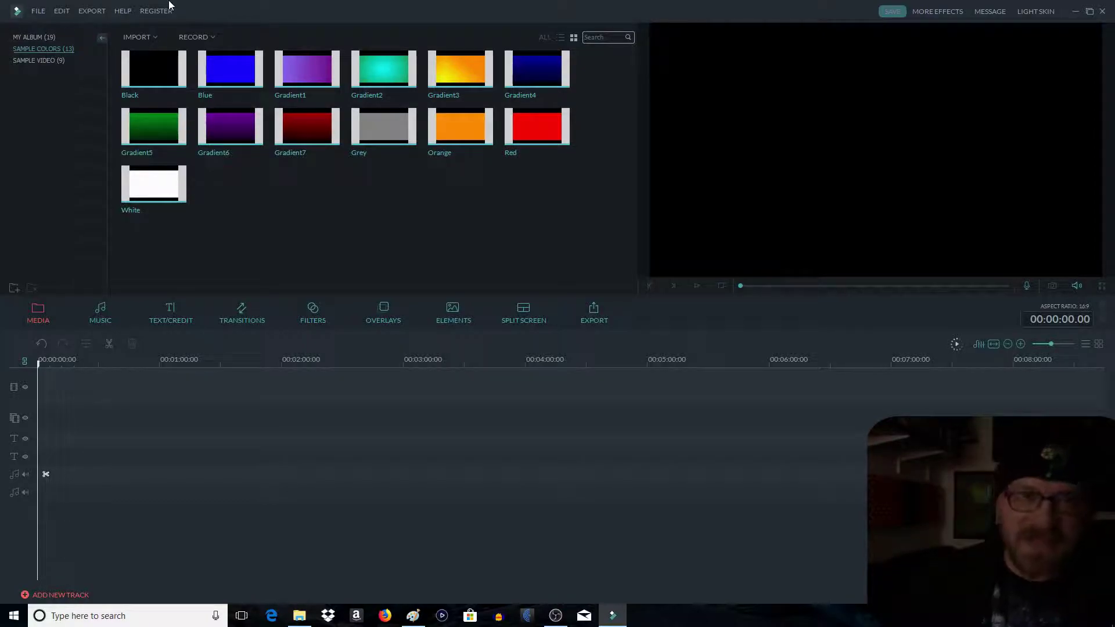
left_click(385, 68)
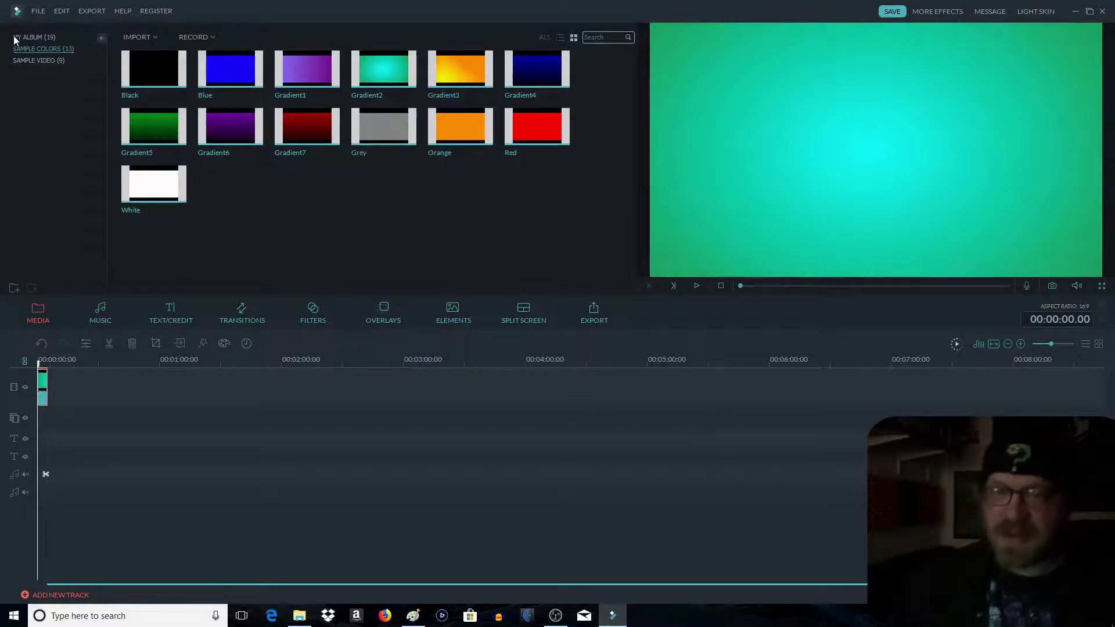
left_click(32, 38)
left_click_drag(186, 243, 42, 430)
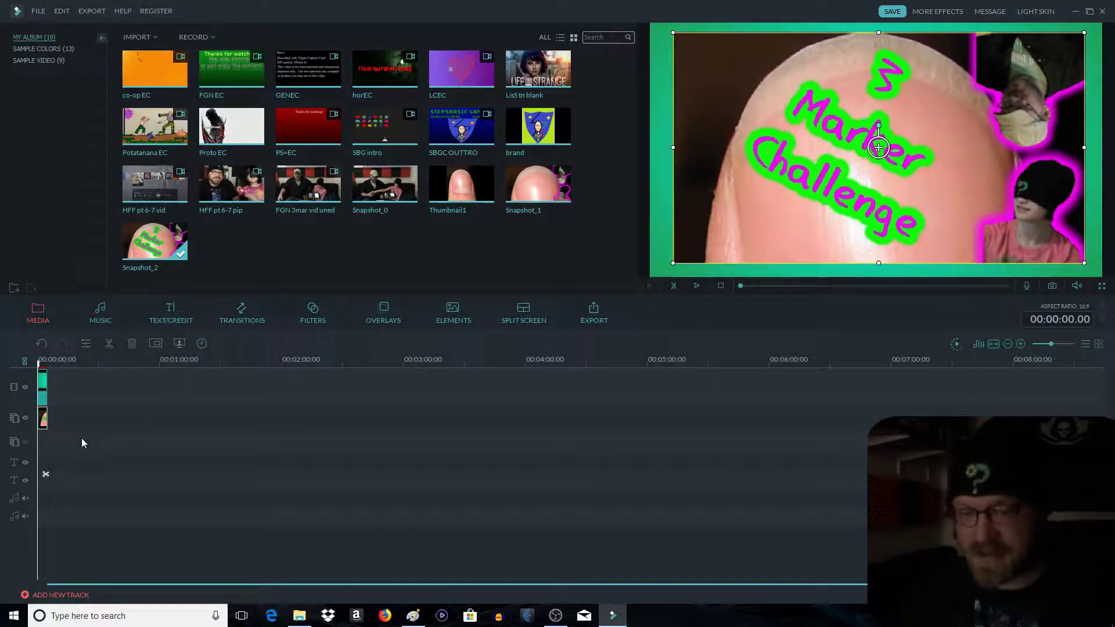
Add another Gradient2 layer and give it a rectangle mask in PIP Edit.
left_click(44, 50)
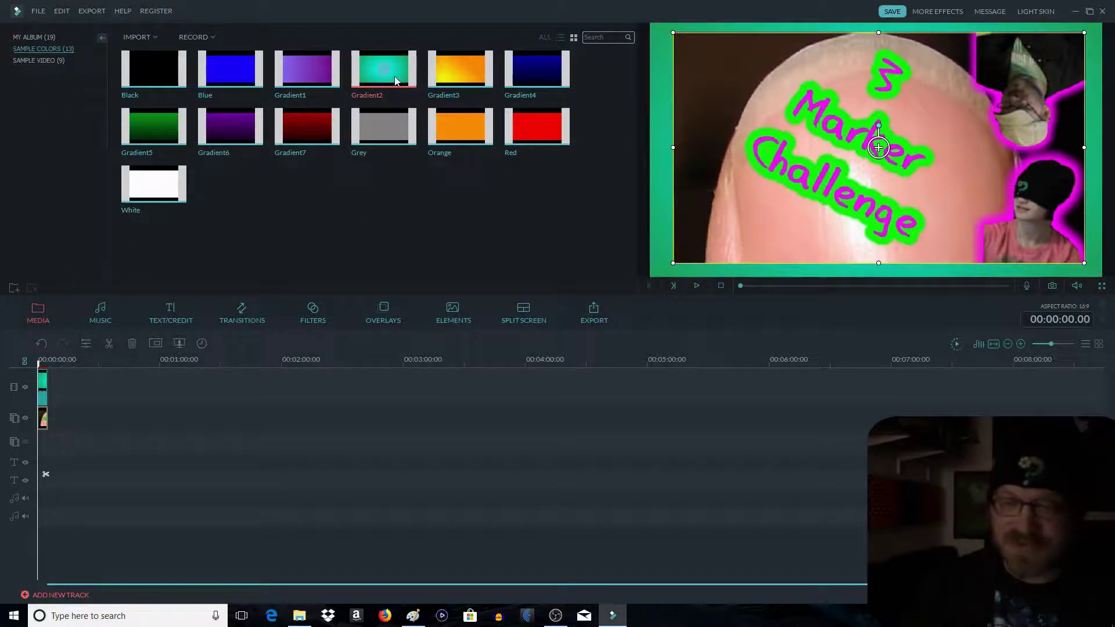
left_click_drag(398, 81, 44, 454)
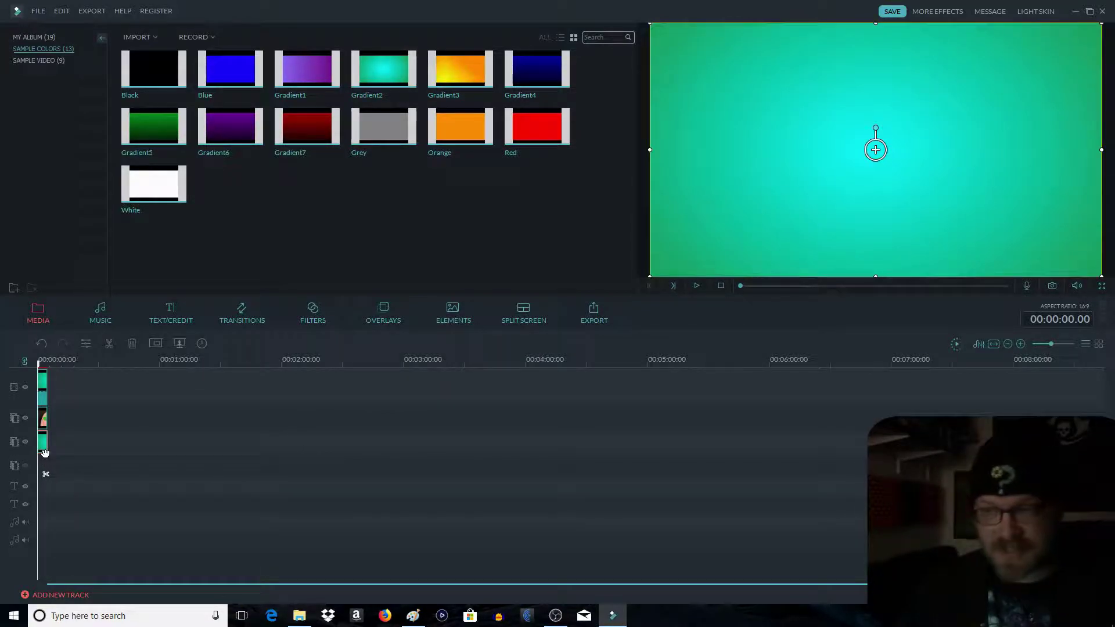
double_click(44, 452)
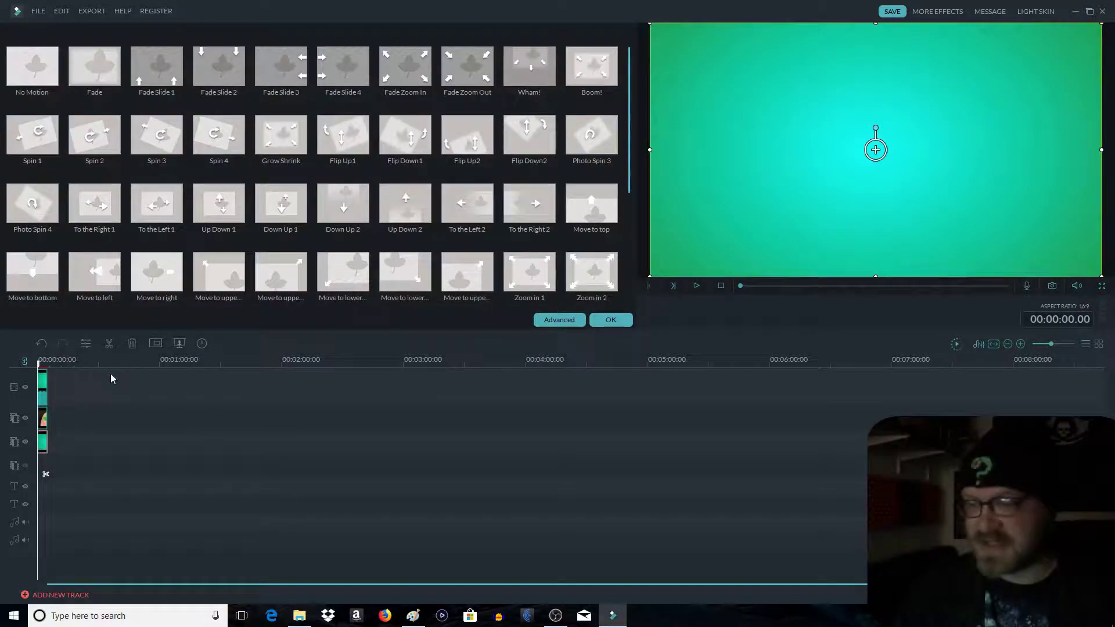
left_click(567, 320)
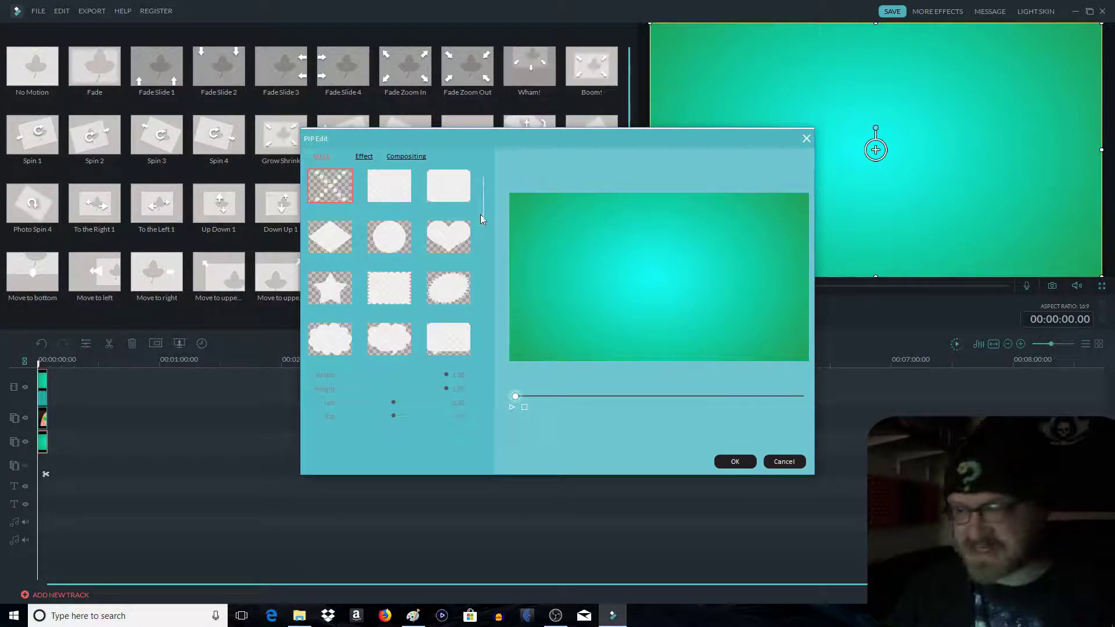
double_click(451, 197)
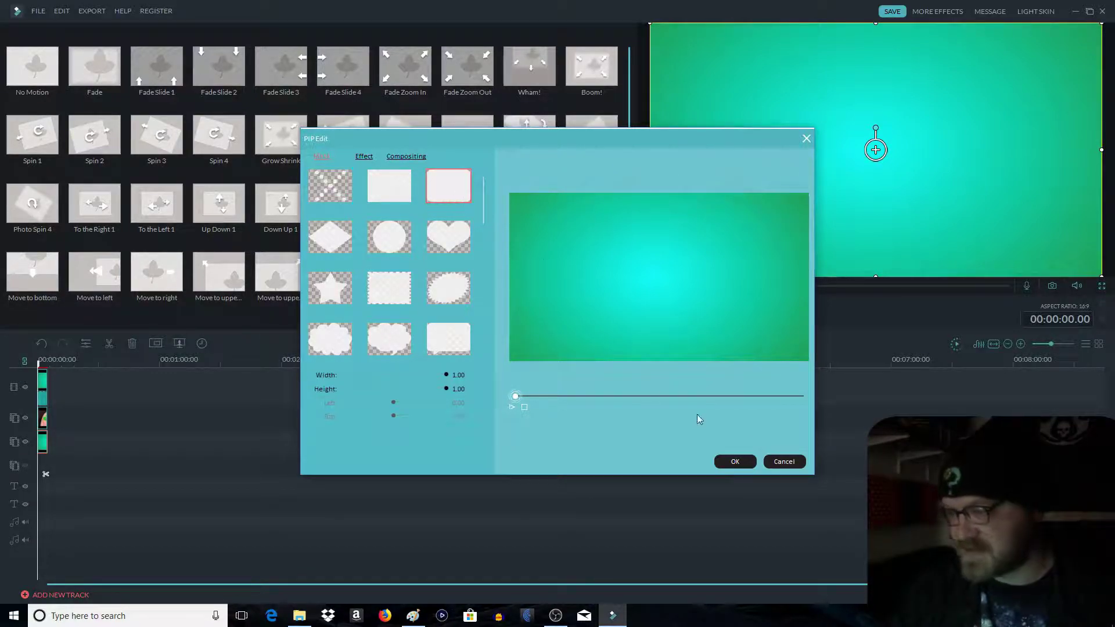
left_click(735, 463)
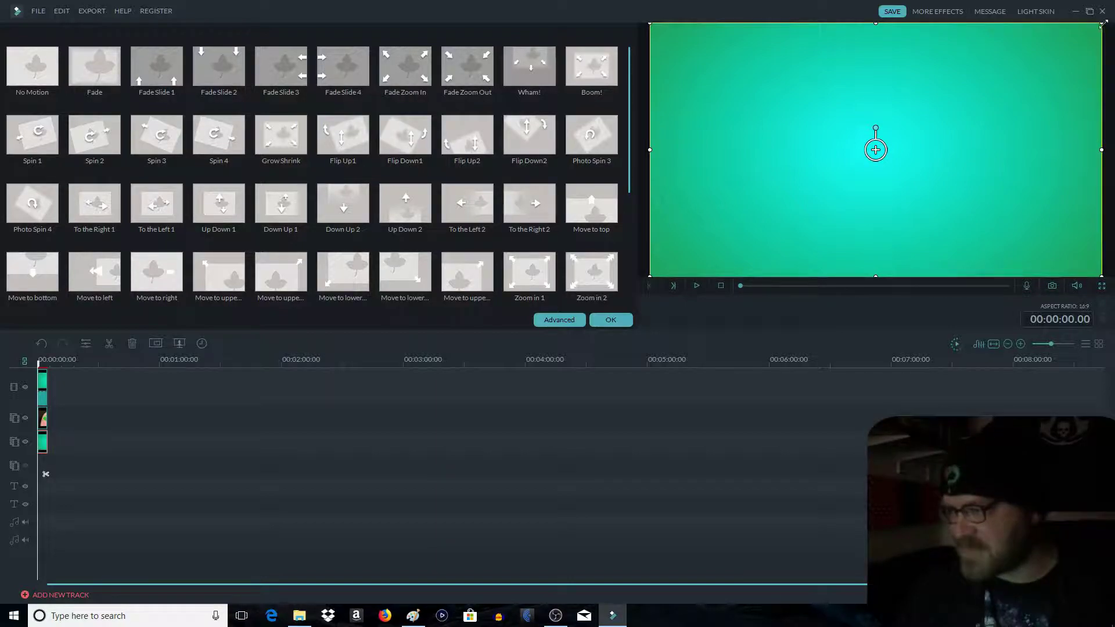
Shrink the green overlay into a small box in the bottom-left corner.
left_click_drag(1101, 24, 915, 192)
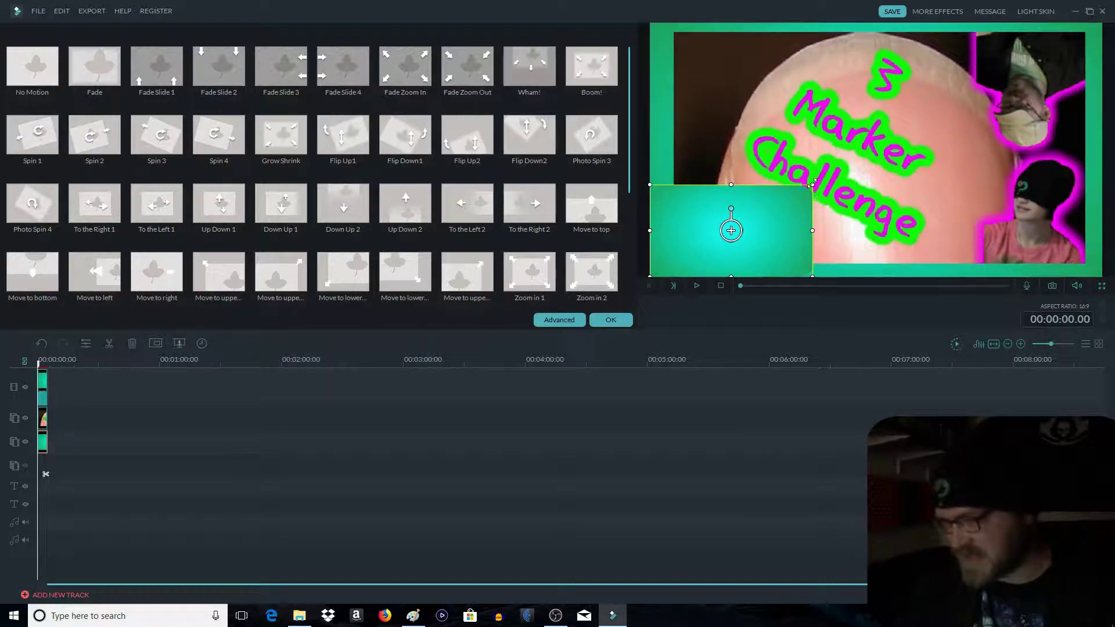
left_click_drag(812, 185, 769, 209)
left_click(731, 507)
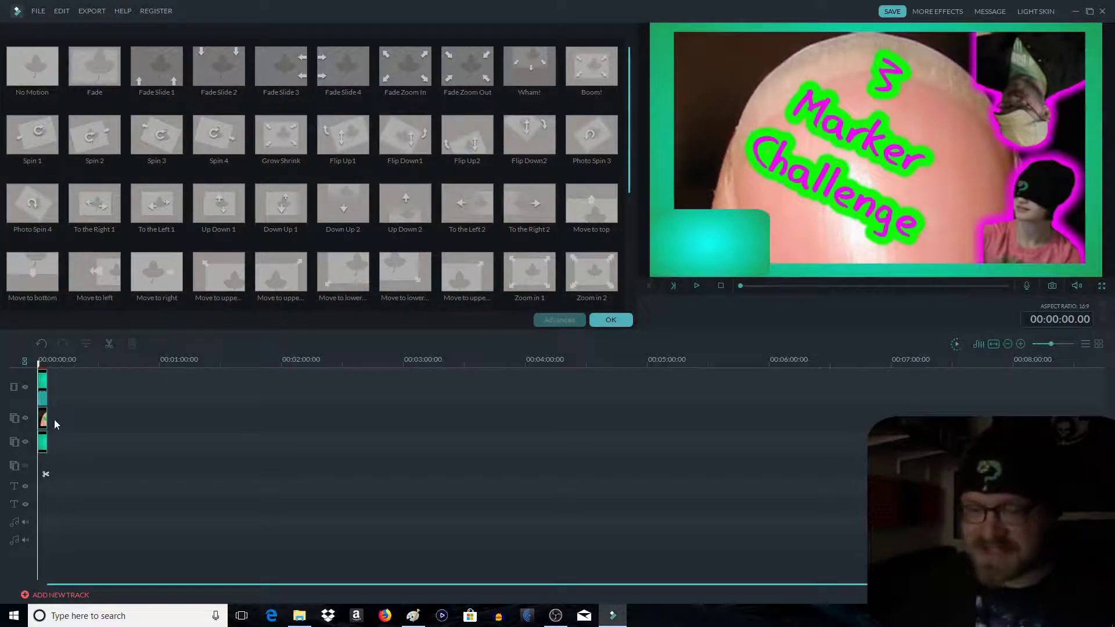
left_click(44, 445)
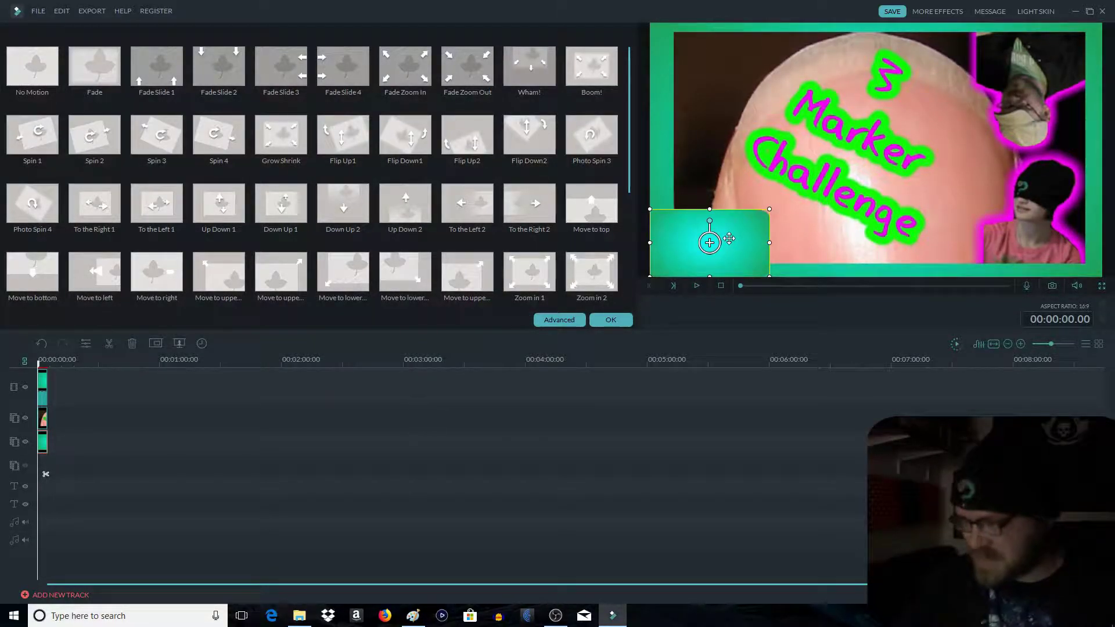
left_click_drag(730, 247, 720, 258)
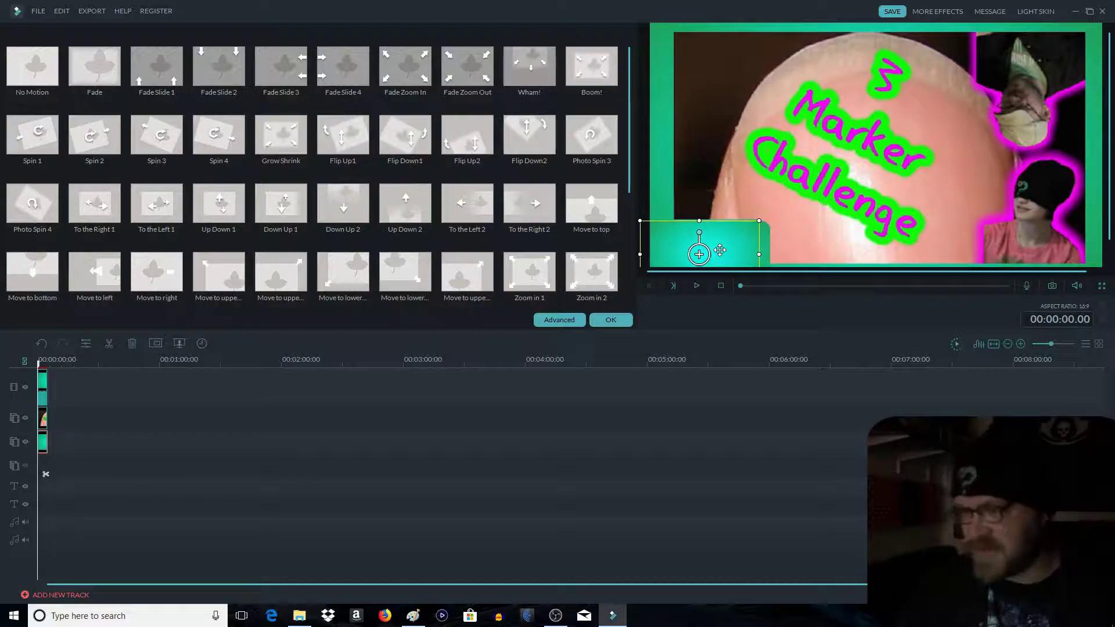
left_click(719, 439)
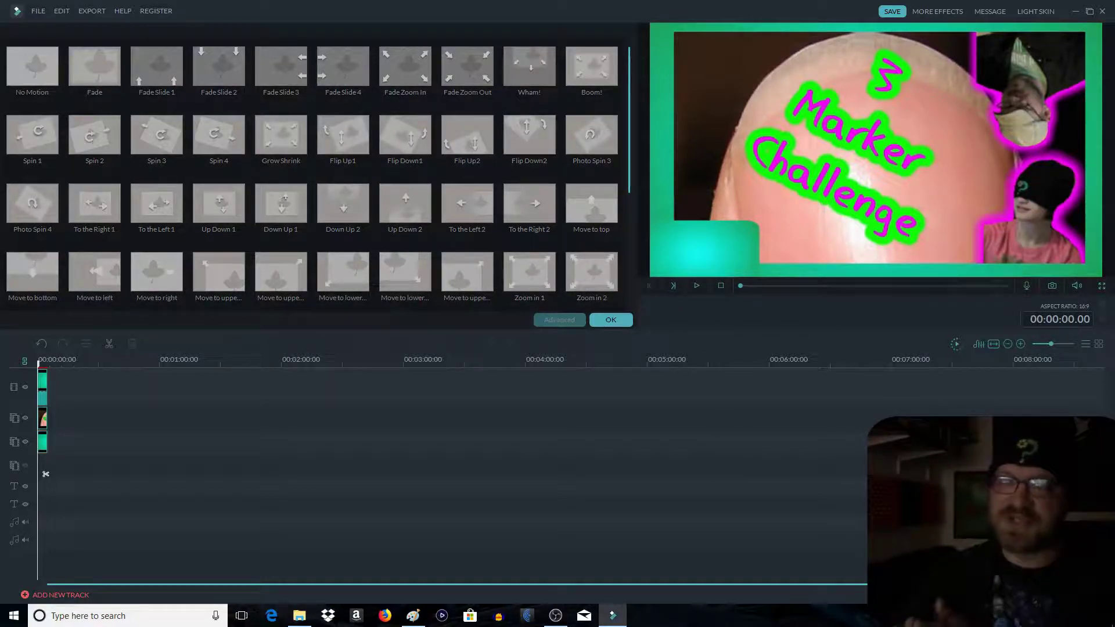
Confirm the overlay placement, then try the Right Roll title and delete it.
left_click(625, 319)
left_click(171, 308)
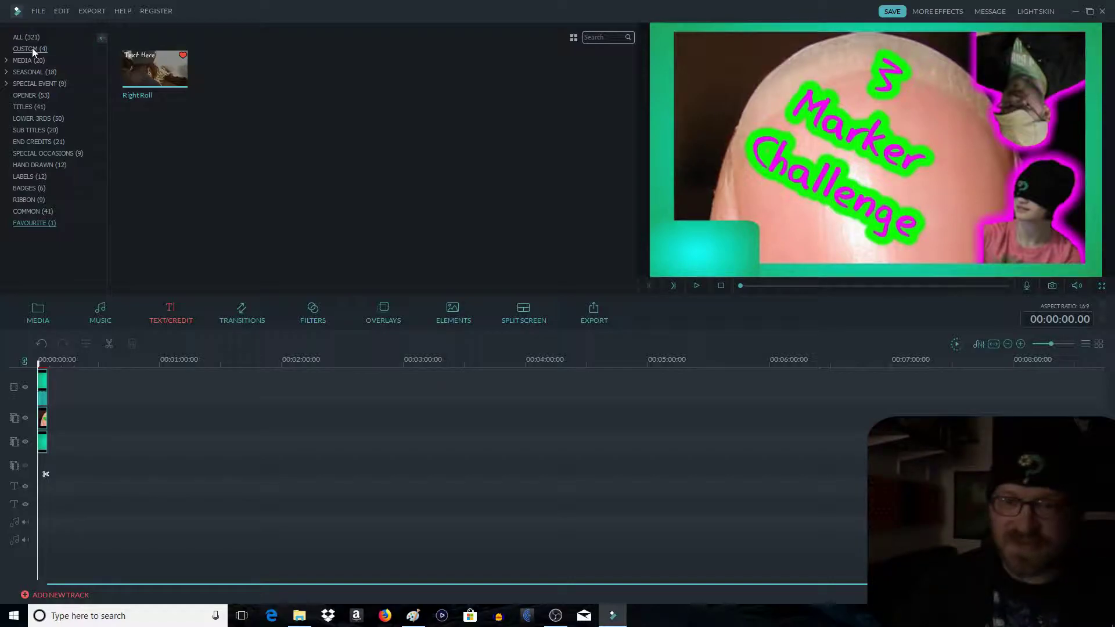
left_click_drag(186, 68, 51, 464)
double_click(51, 486)
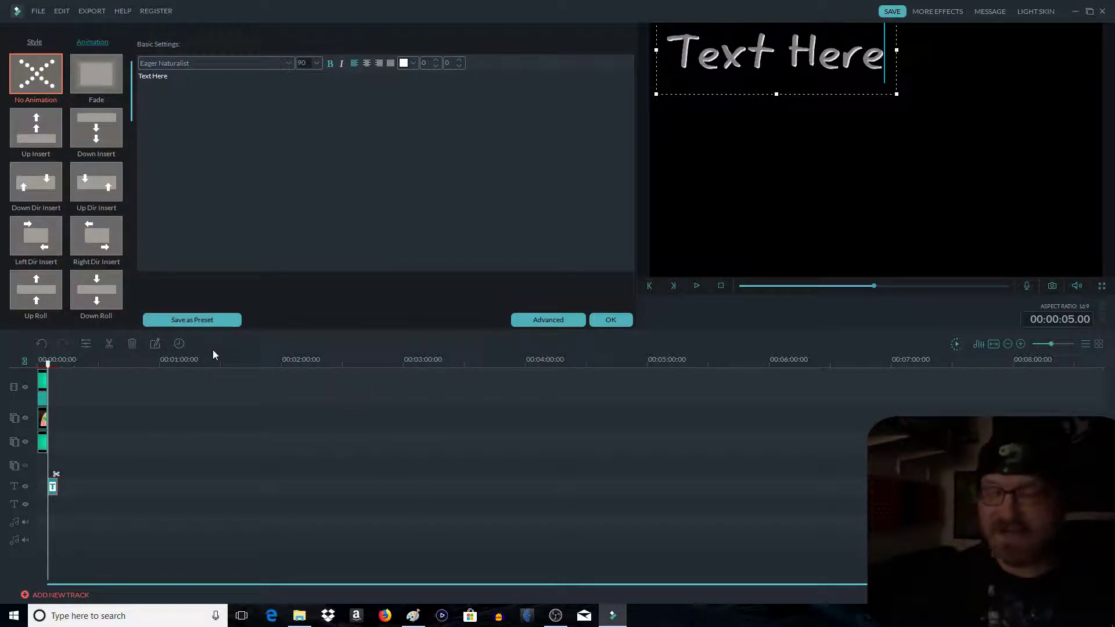
left_click(607, 322)
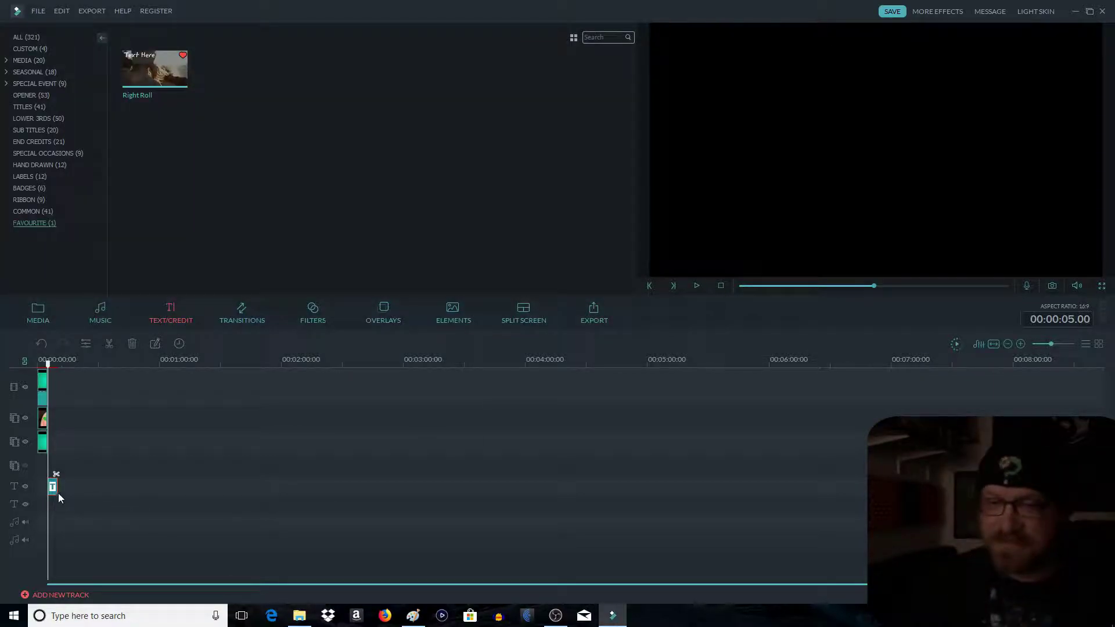
key("Delete")
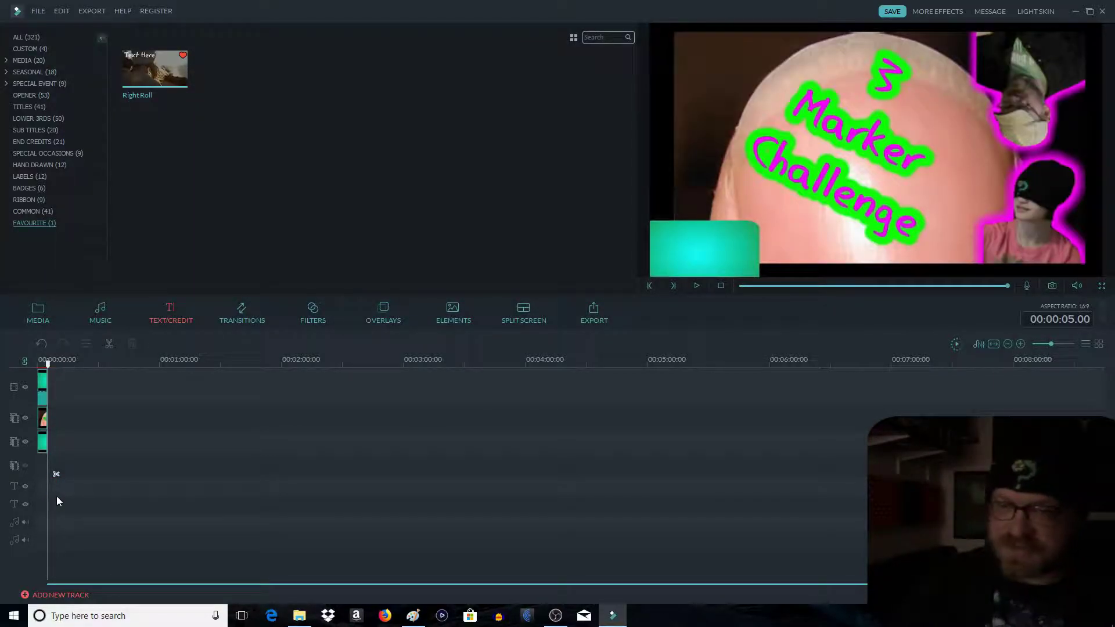
Add the custom Phil's Family title to the text track and widen its box.
left_click(33, 51)
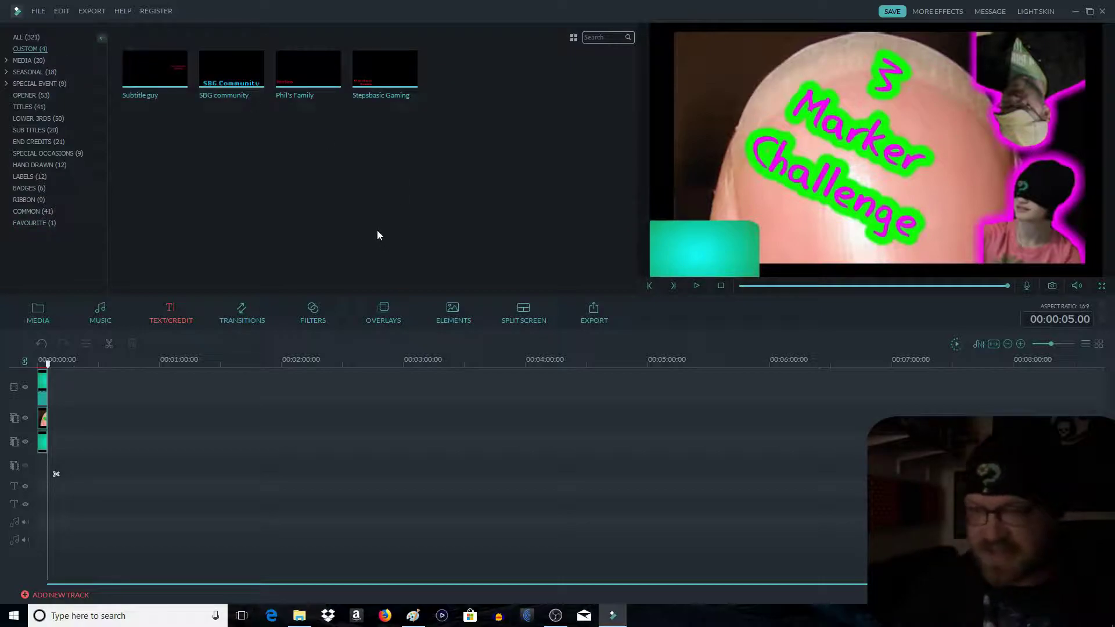
left_click(172, 93)
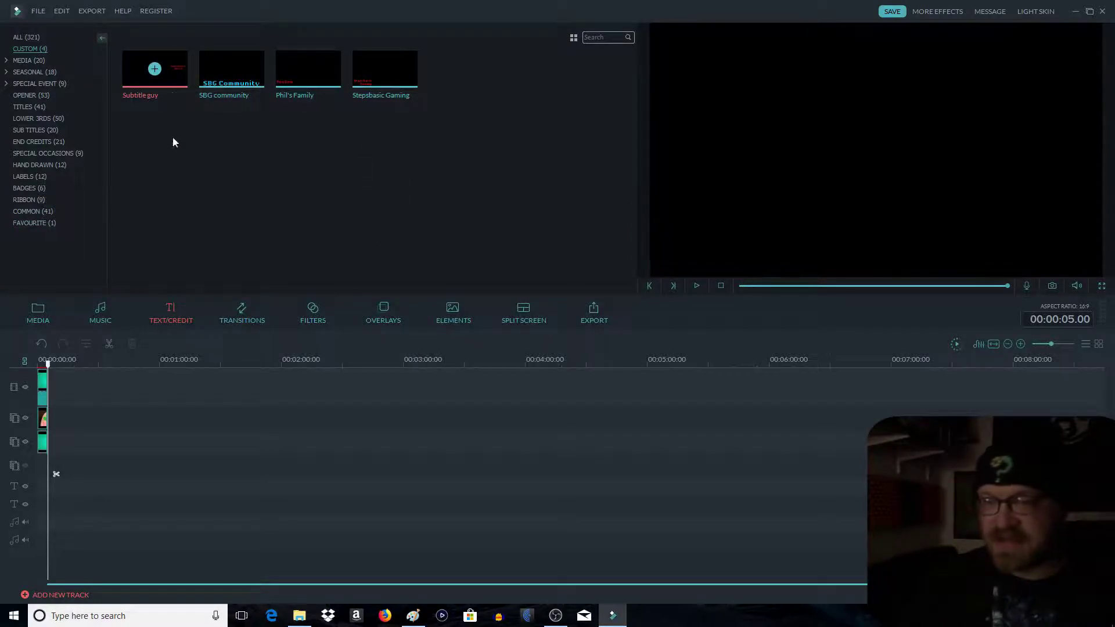
left_click(246, 79)
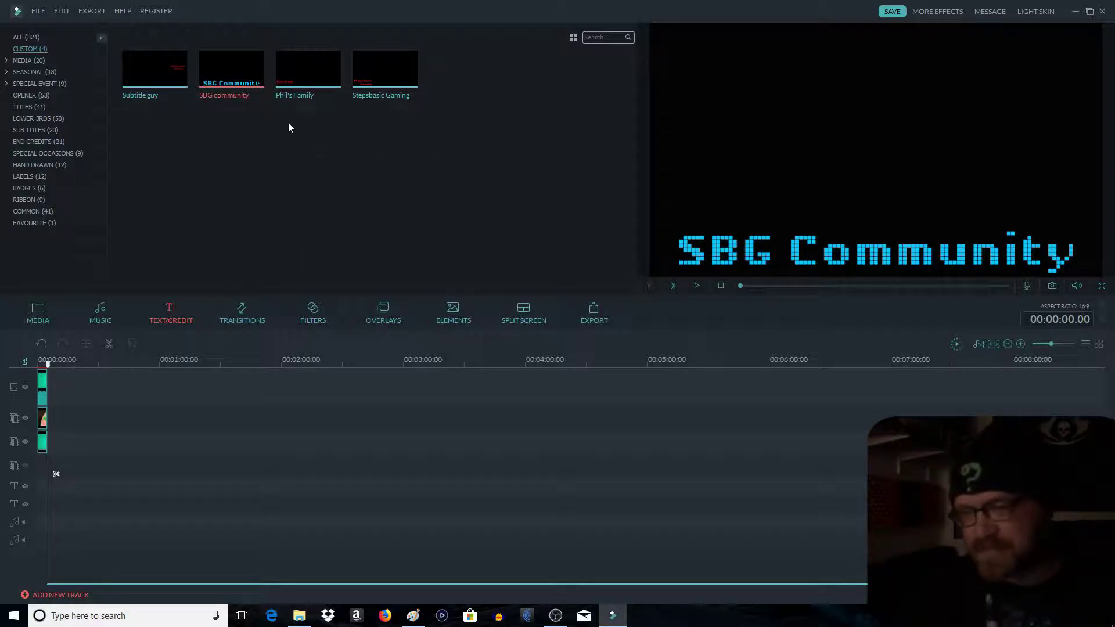
left_click(313, 81)
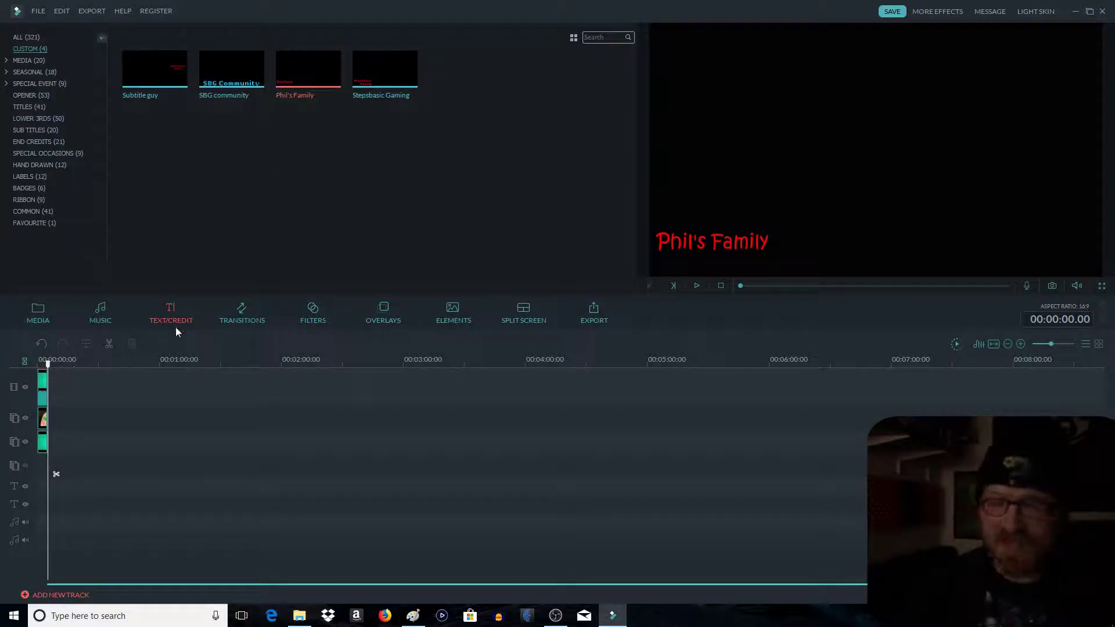
left_click(402, 90)
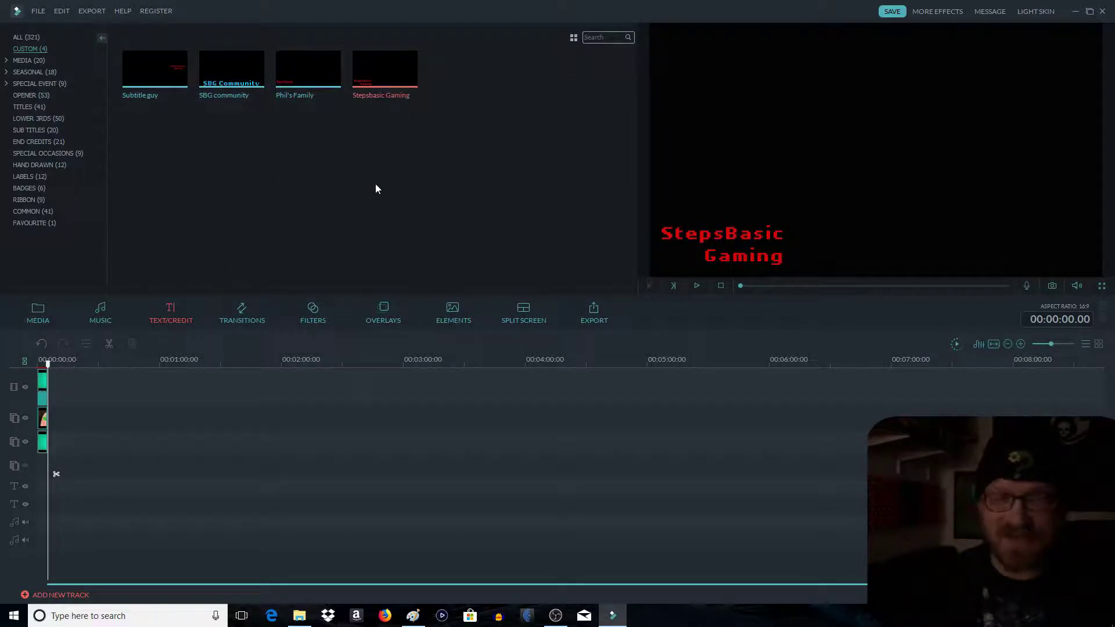
left_click_drag(335, 77, 39, 470)
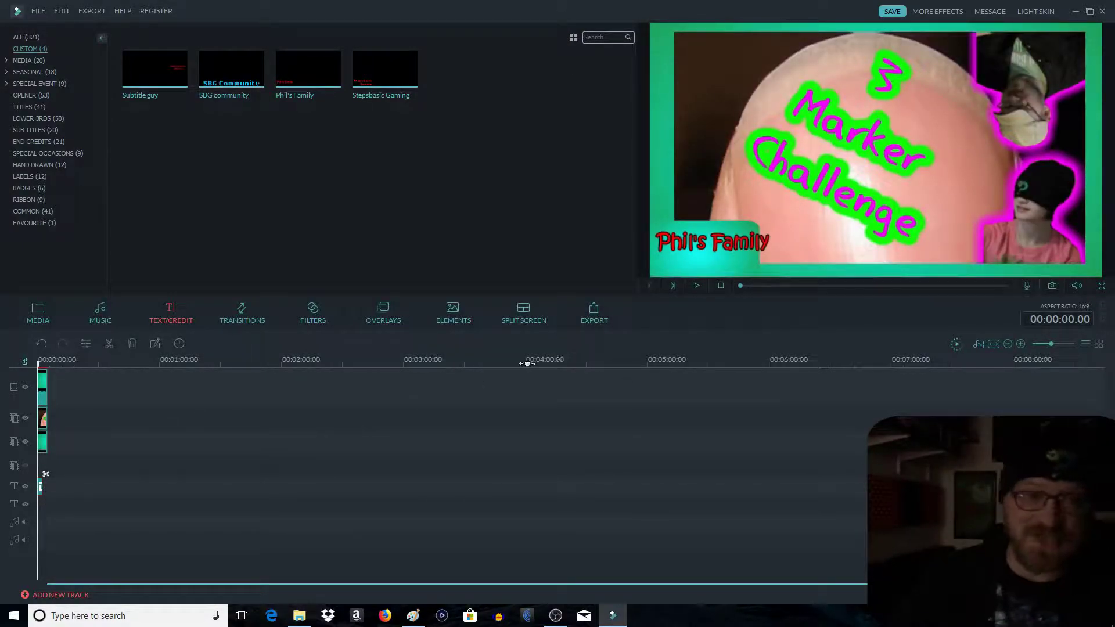
left_click(42, 443)
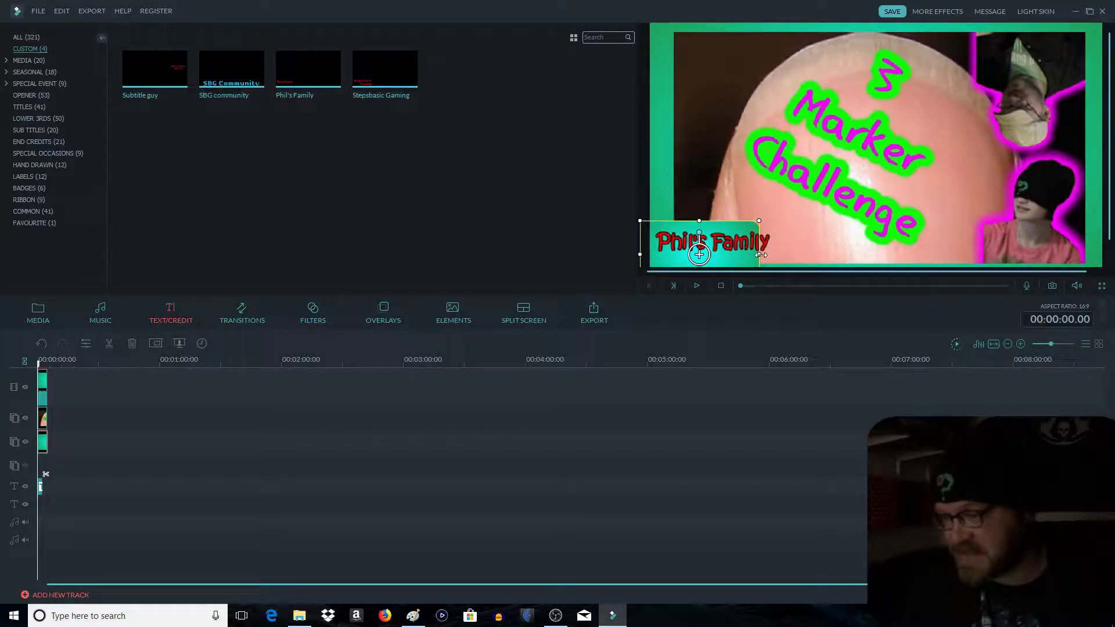
left_click_drag(760, 254, 777, 256)
left_click(632, 469)
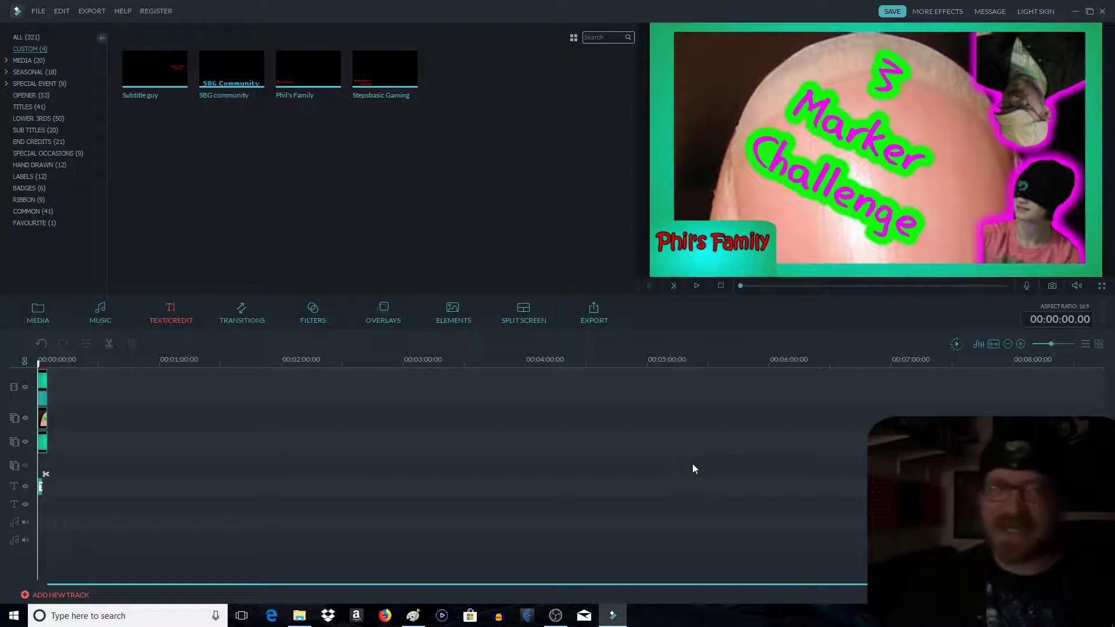
Replace the title text with 'Family Game' and 'Night!' on a second line.
double_click(40, 486)
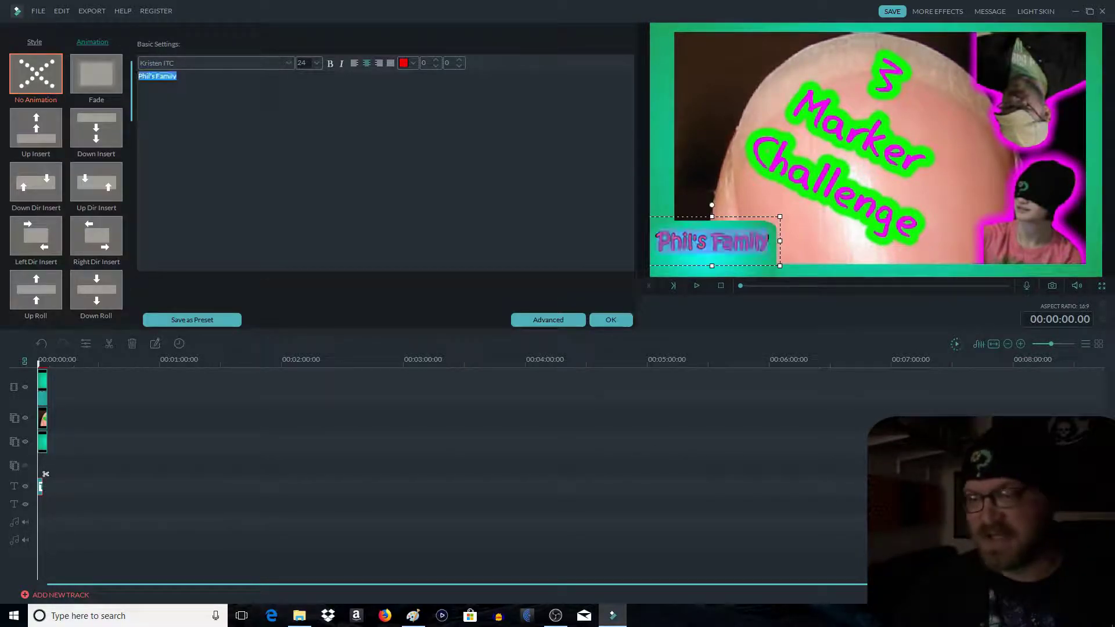
type("Famil")
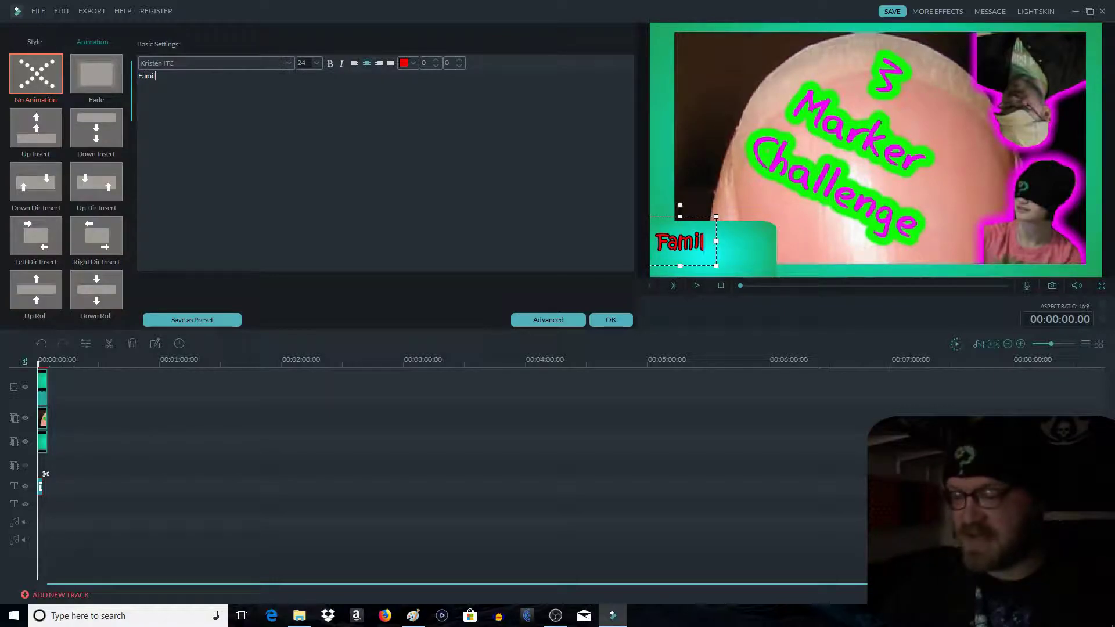
type("y Game")
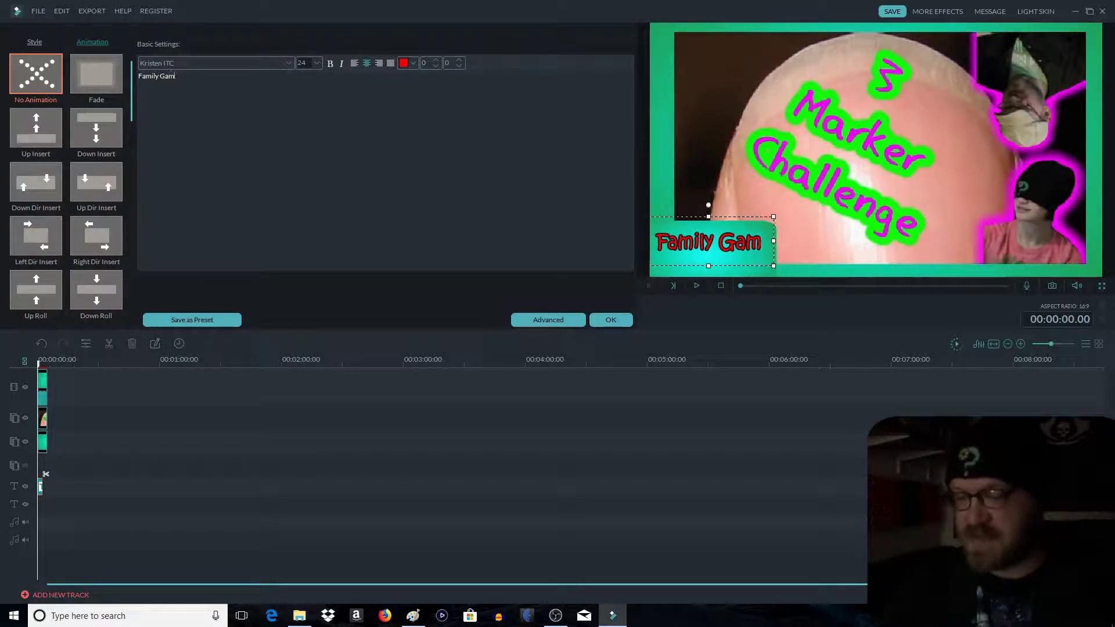
key("Return")
type("Night")
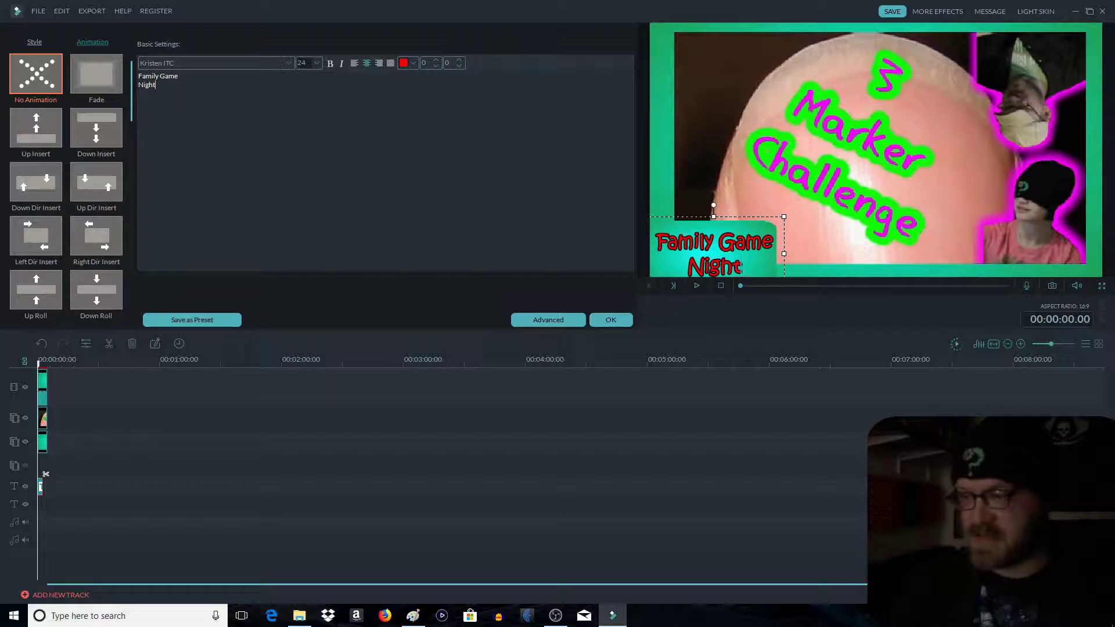
type("!")
left_click(643, 510)
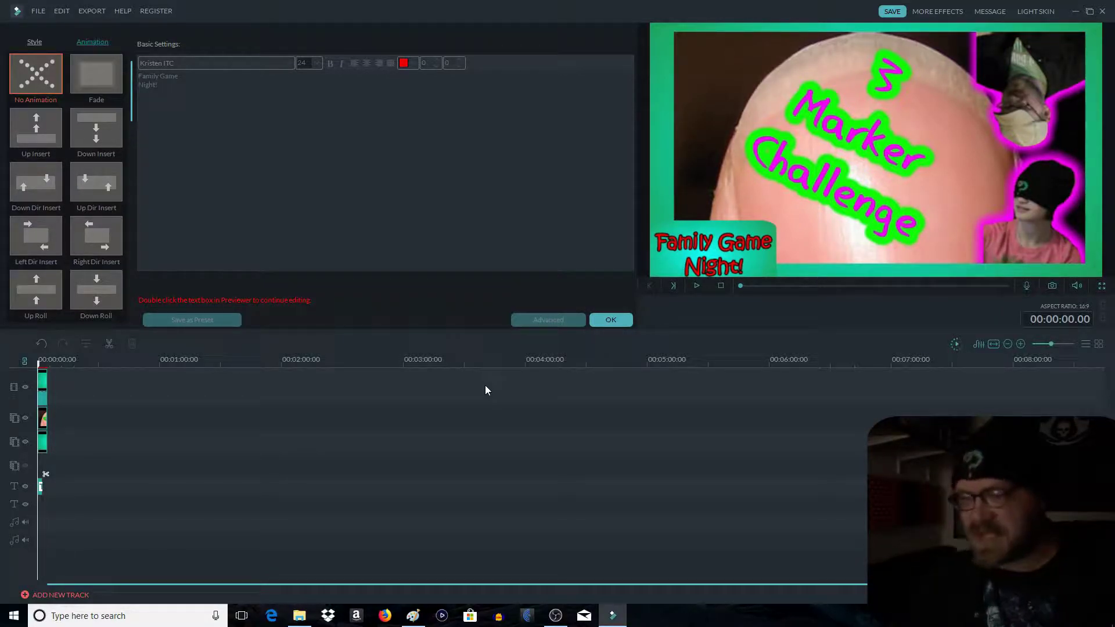
left_click(299, 615)
double_click(653, 284)
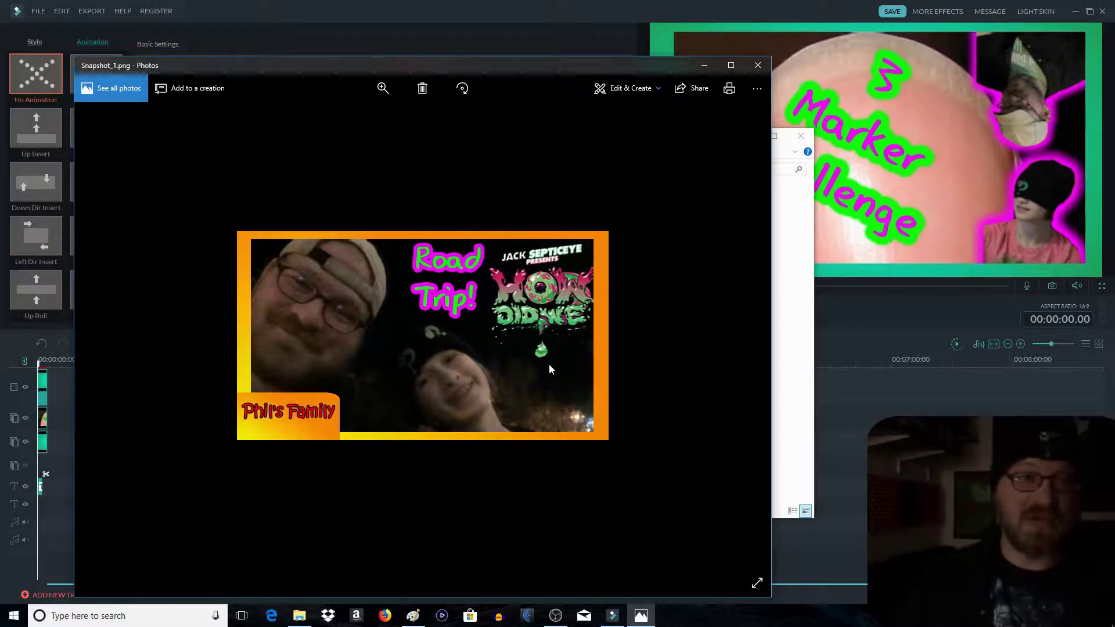
key("alt+F4")
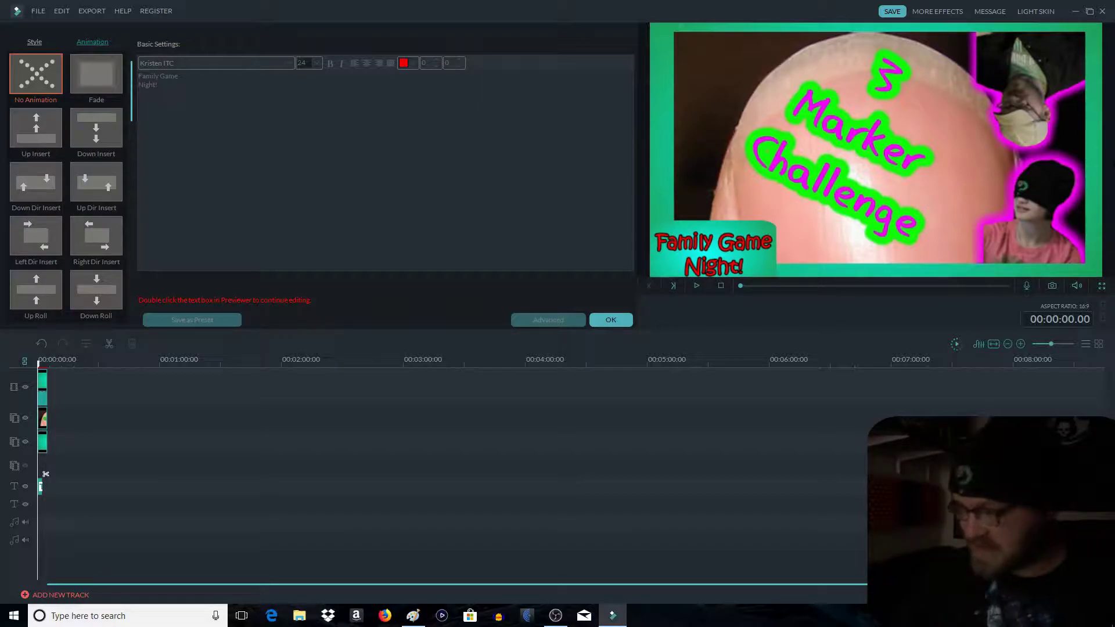
Save the finished thumbnail as Snapshot_3 and put HFF pt 6-7 vid on the video track.
left_click(1052, 285)
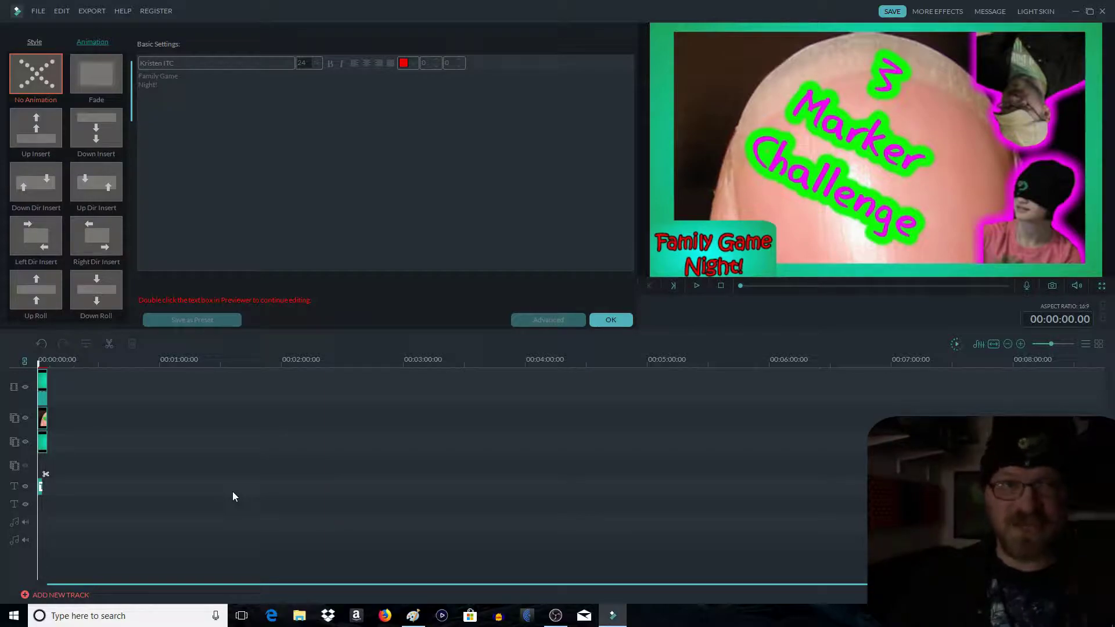
double_click(42, 441)
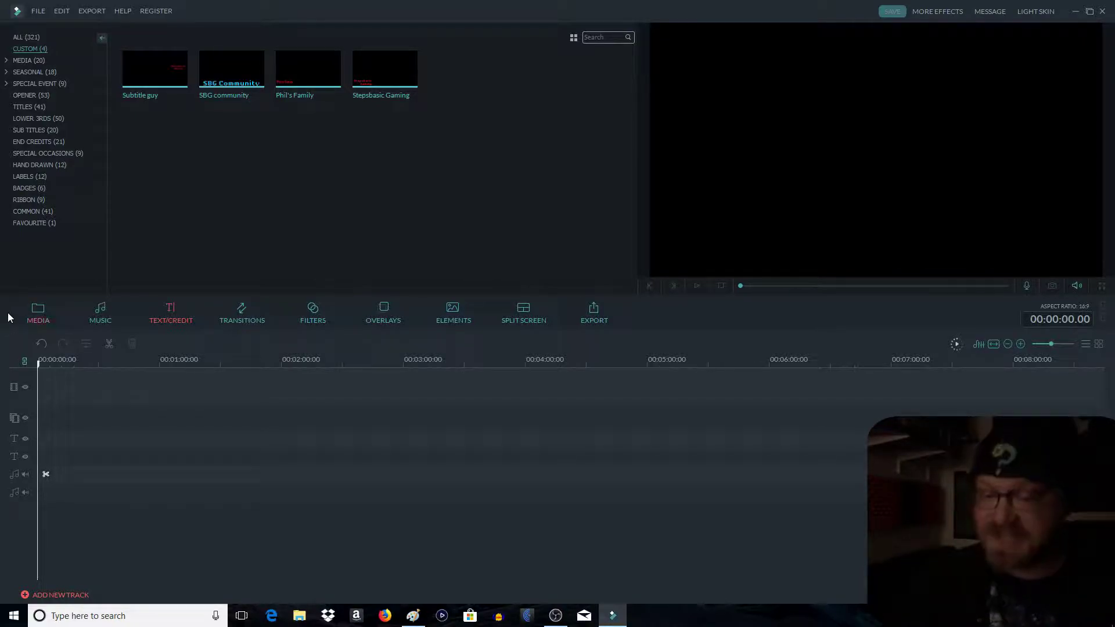
left_click(46, 319)
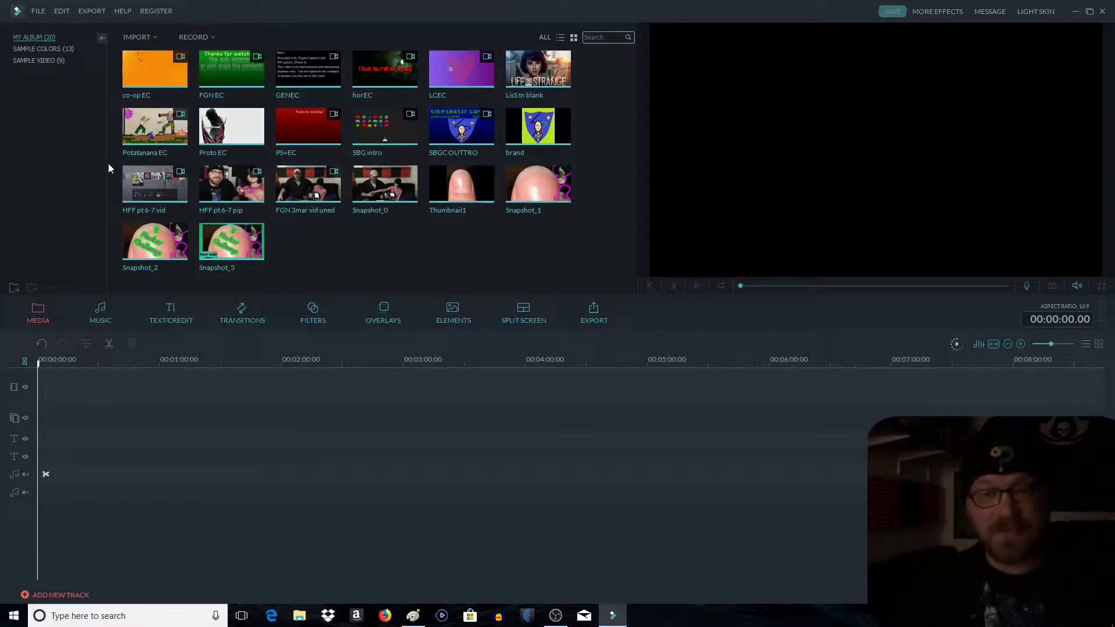
left_click_drag(174, 204, 56, 384)
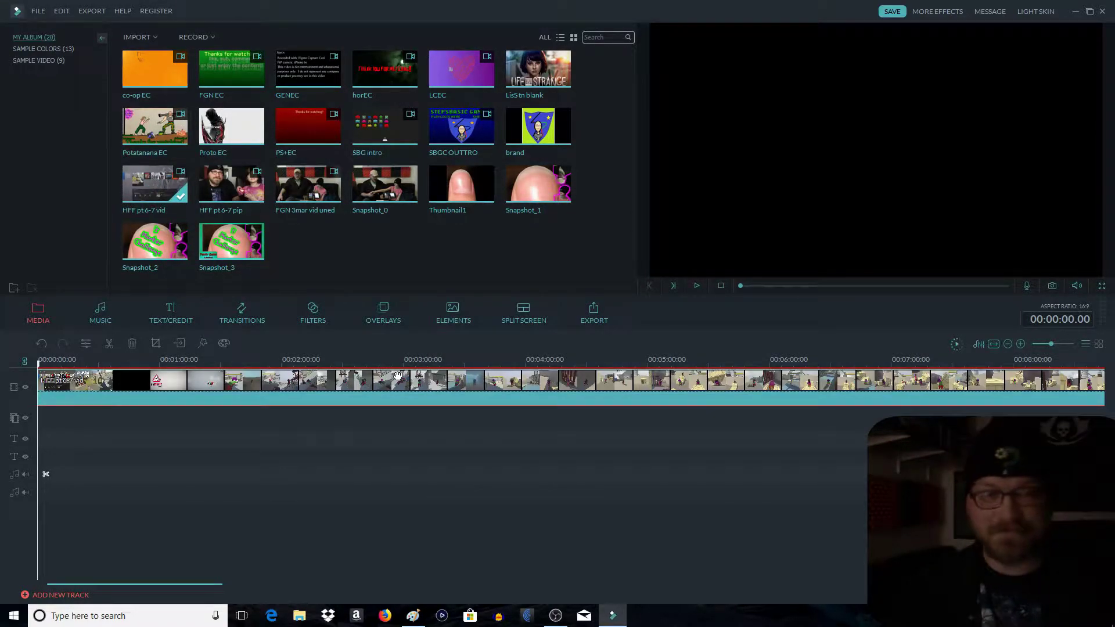
Scrub to about 00:03:07.10 where both characters stand side by side and save Snapshot_4.
left_click(342, 365)
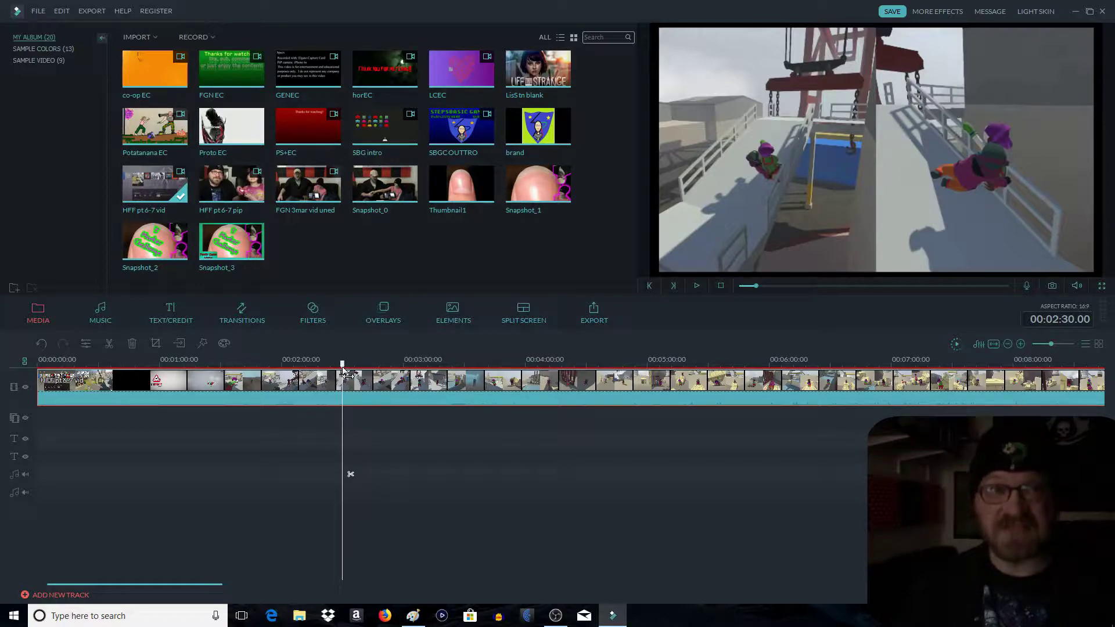
left_click(437, 367)
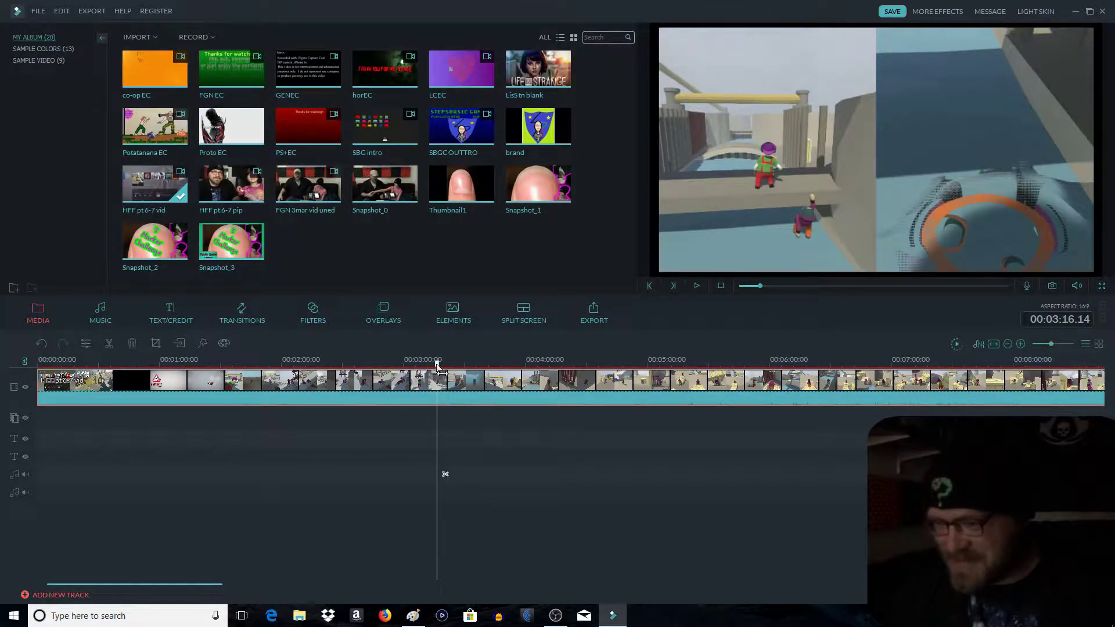
left_click_drag(436, 367, 419, 369)
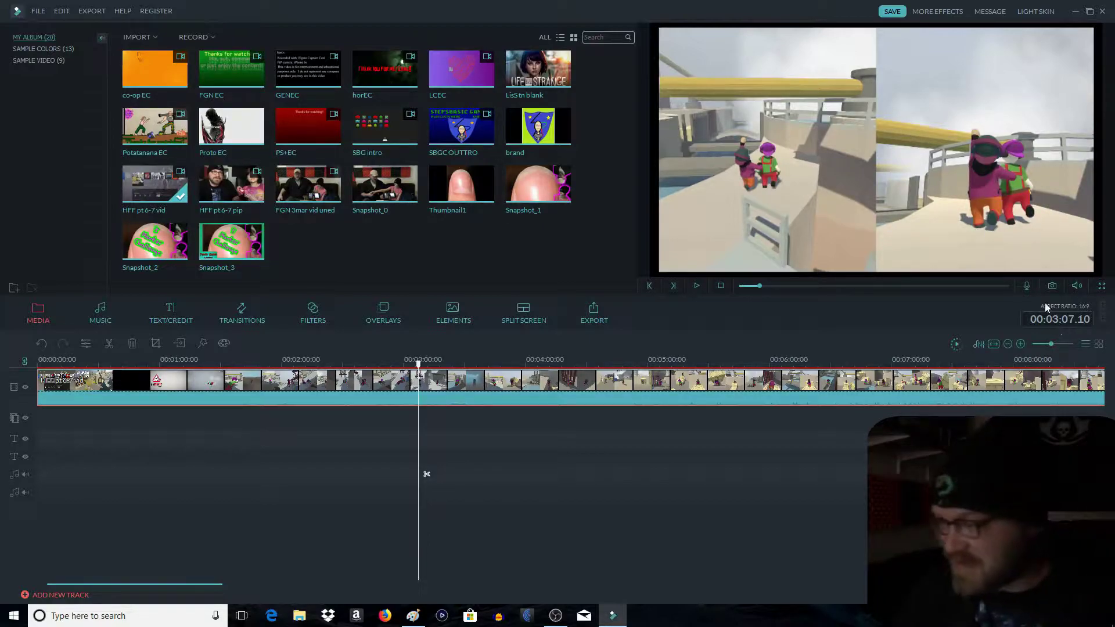
left_click(1052, 287)
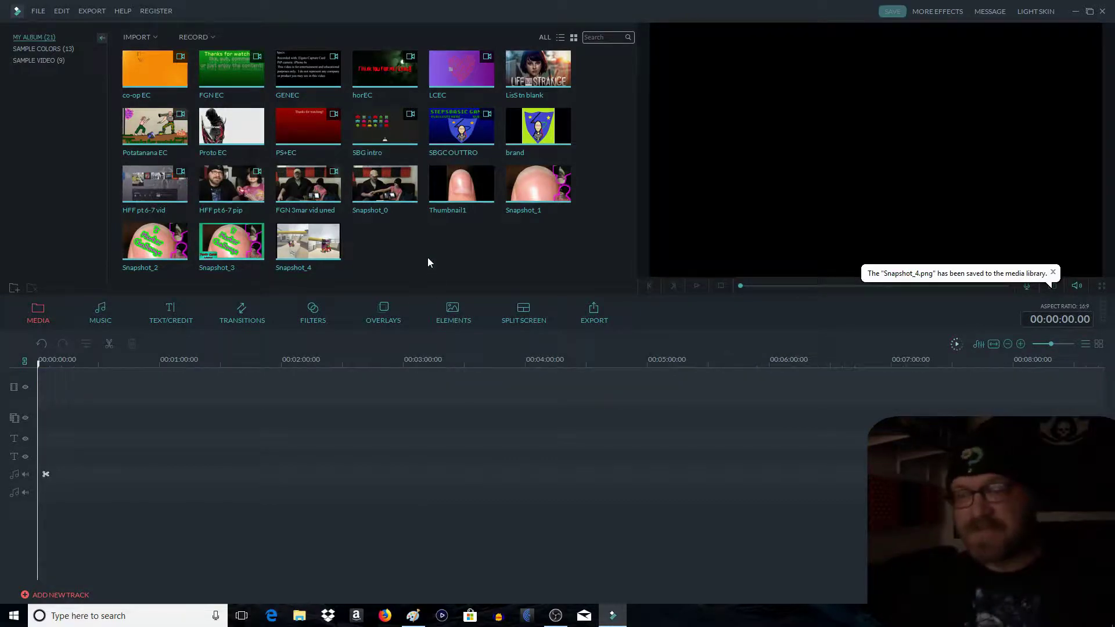
Place Snapshot_4 on the empty timeline and crop it to about 306x172 around the characters.
left_click(310, 241)
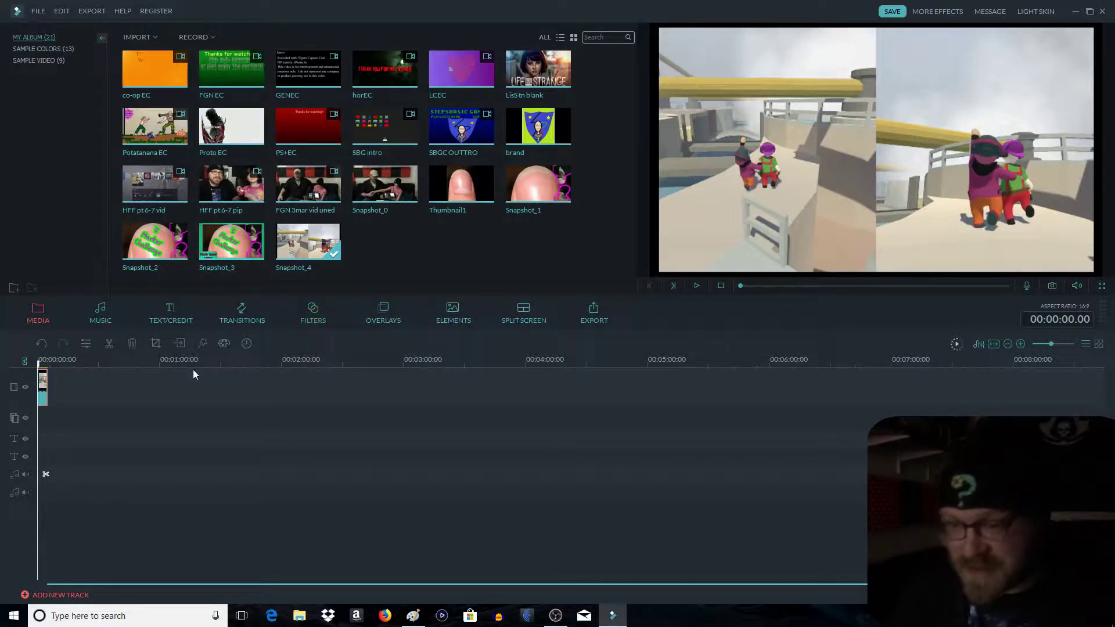
left_click(158, 345)
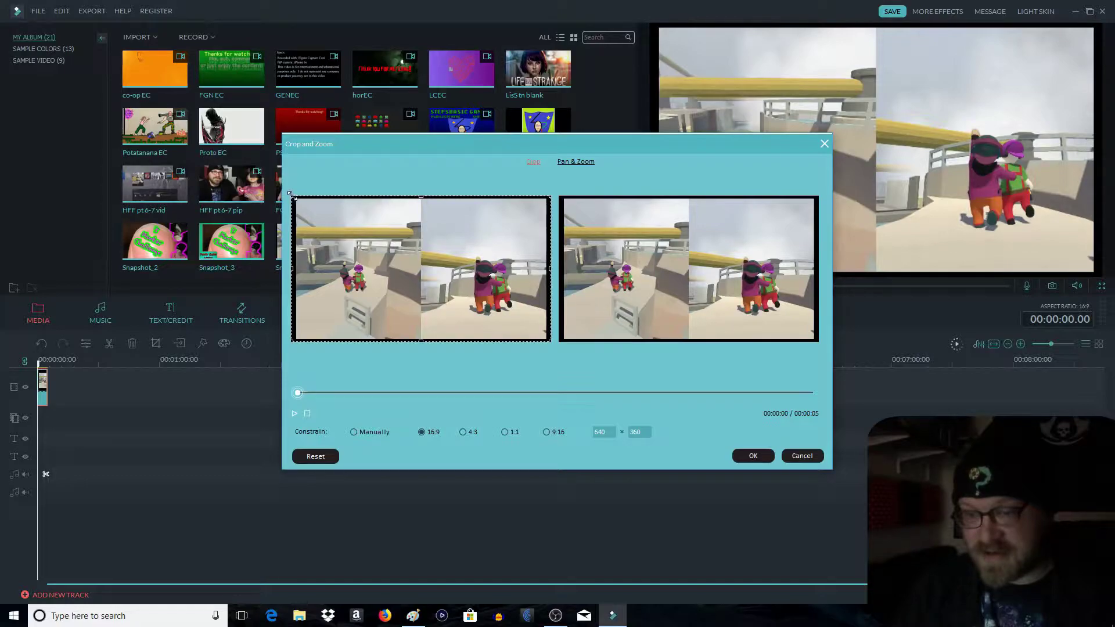
left_click_drag(293, 199, 394, 246)
left_click_drag(503, 318, 498, 311)
left_click_drag(390, 334, 422, 316)
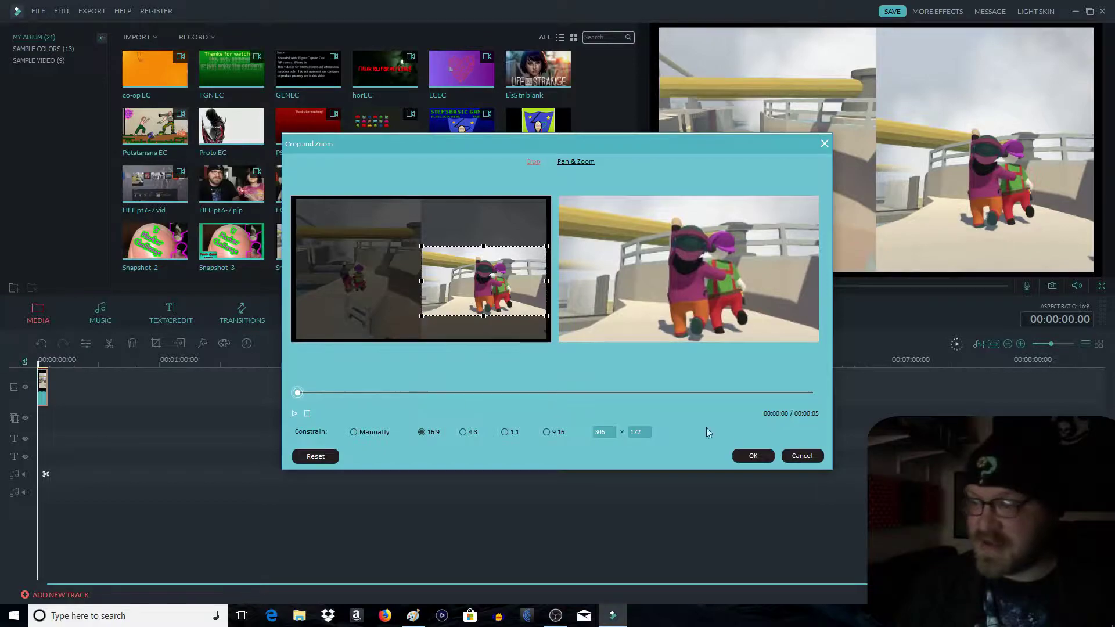
left_click(758, 459)
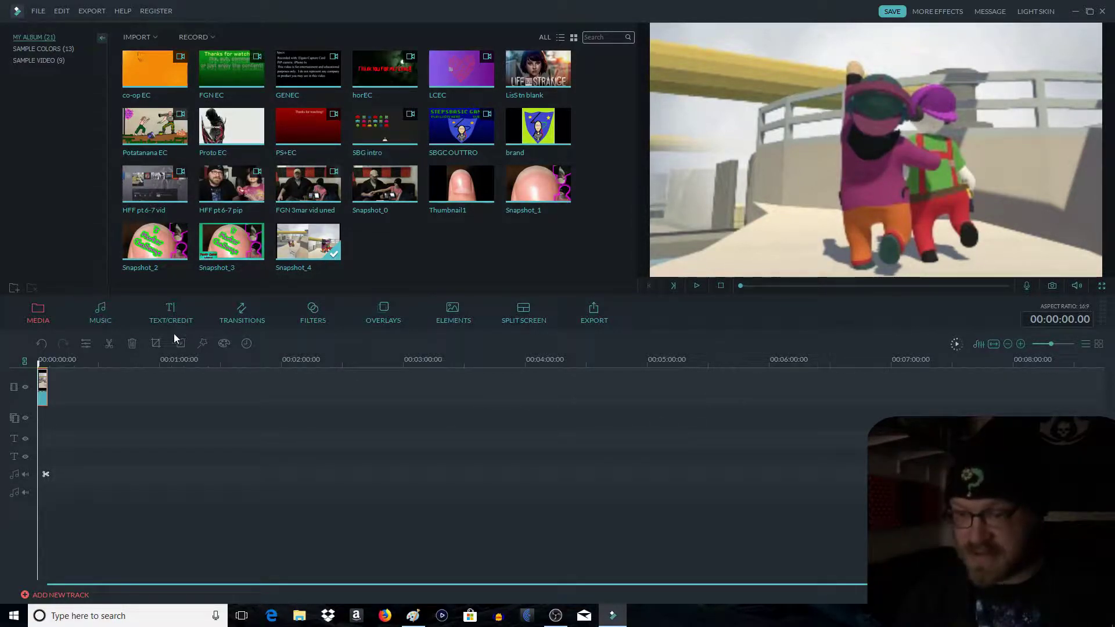
Import the HFF title image from Videos > pictures > Titles into Filmora's media library.
left_click(299, 616)
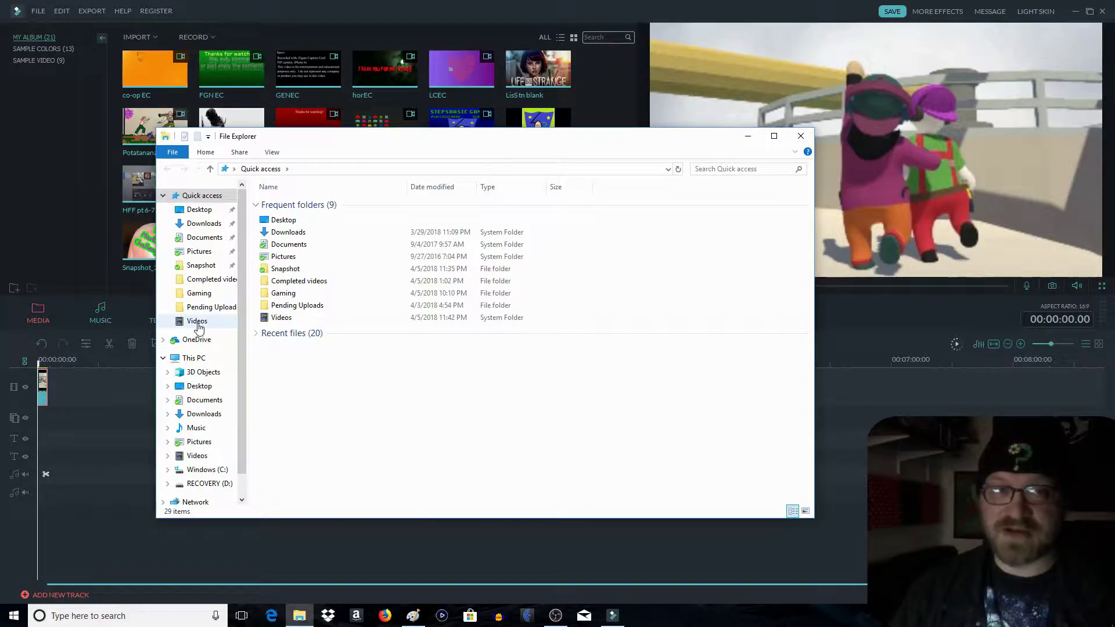
left_click(197, 323)
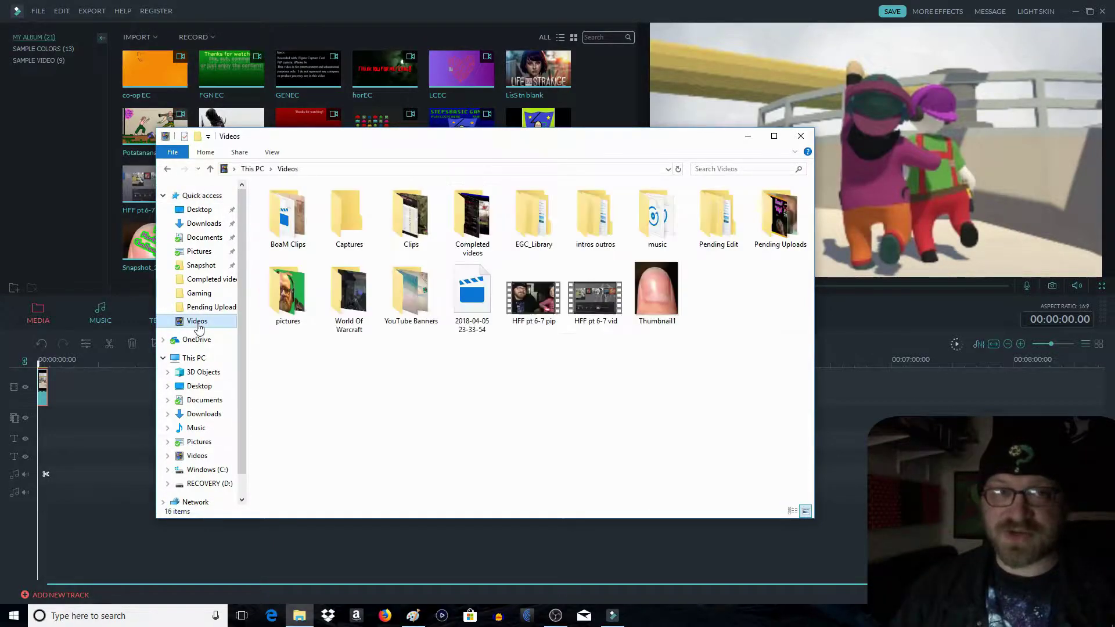
double_click(288, 293)
double_click(288, 218)
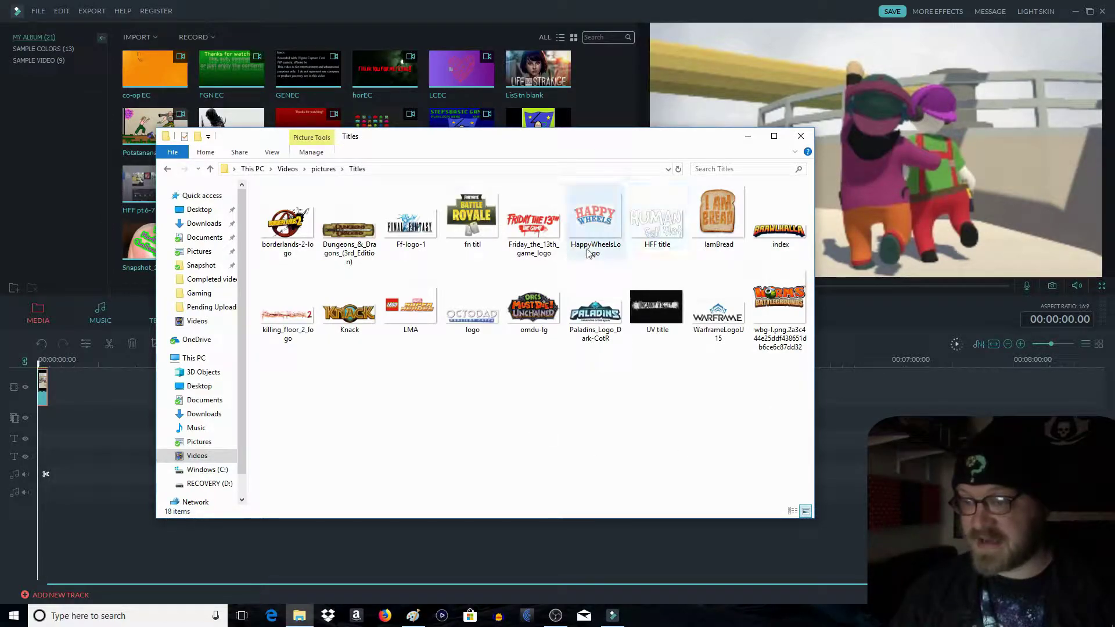
left_click(268, 240)
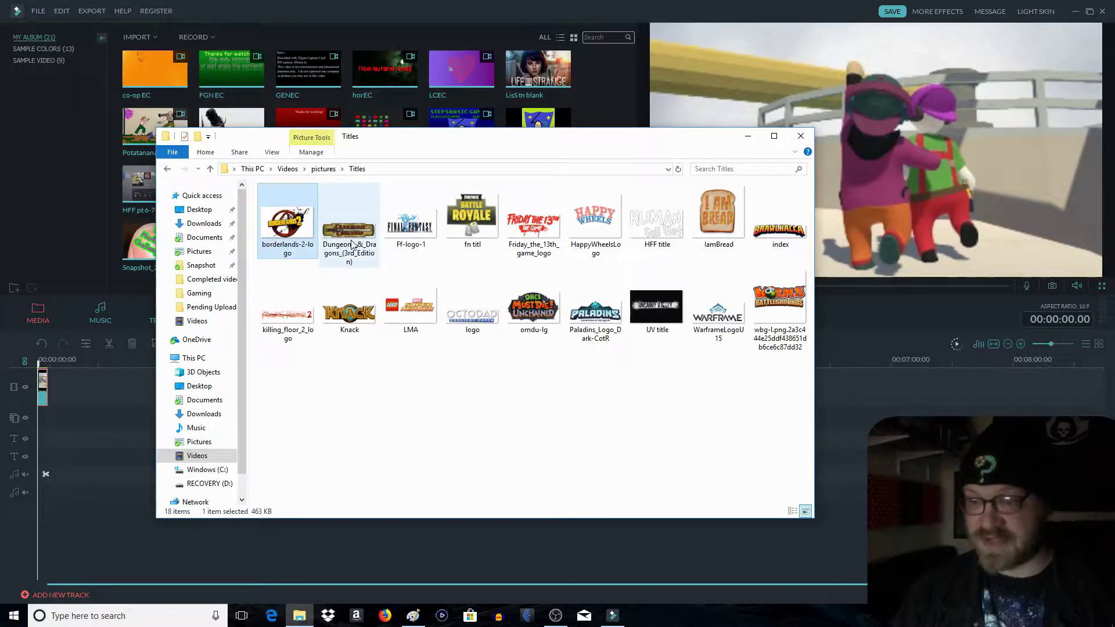
left_click(471, 232)
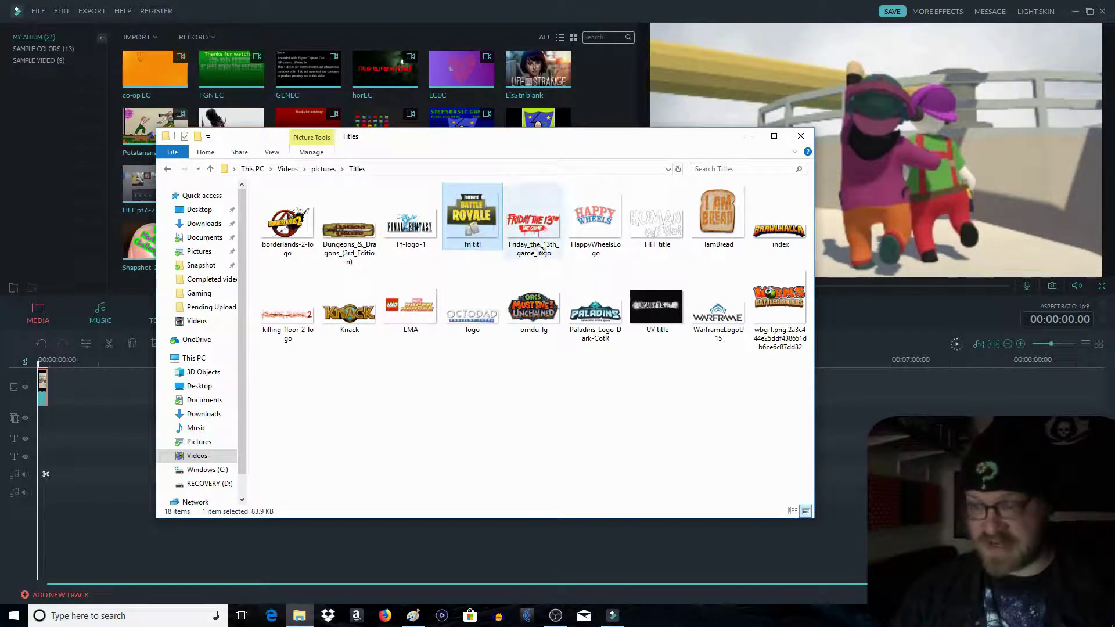
left_click(673, 233)
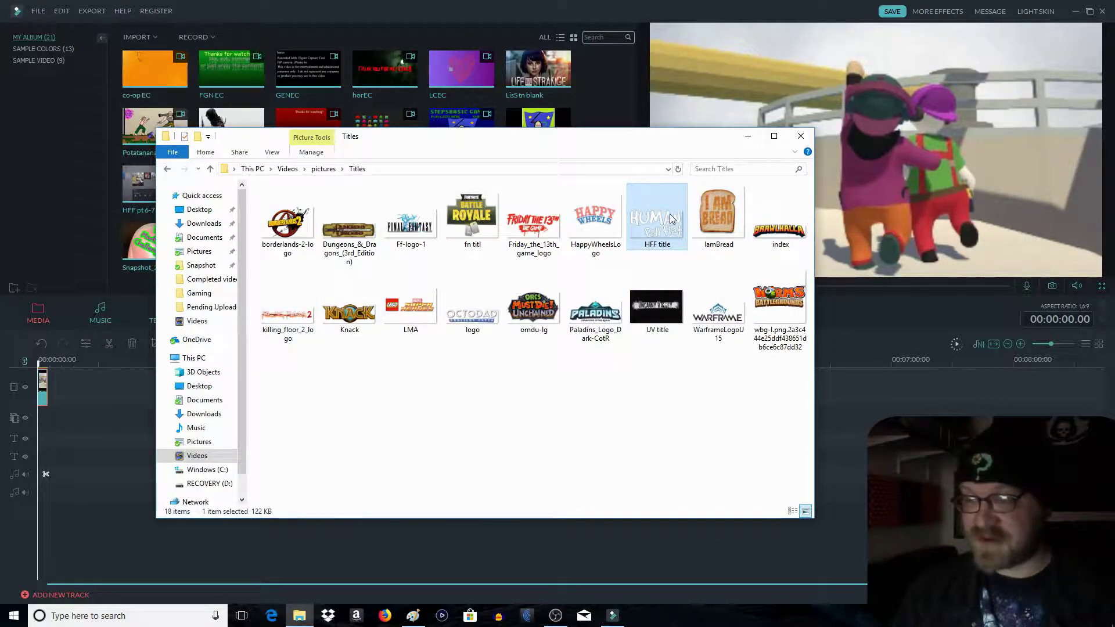
left_click_drag(675, 206, 586, 116)
left_click(729, 103)
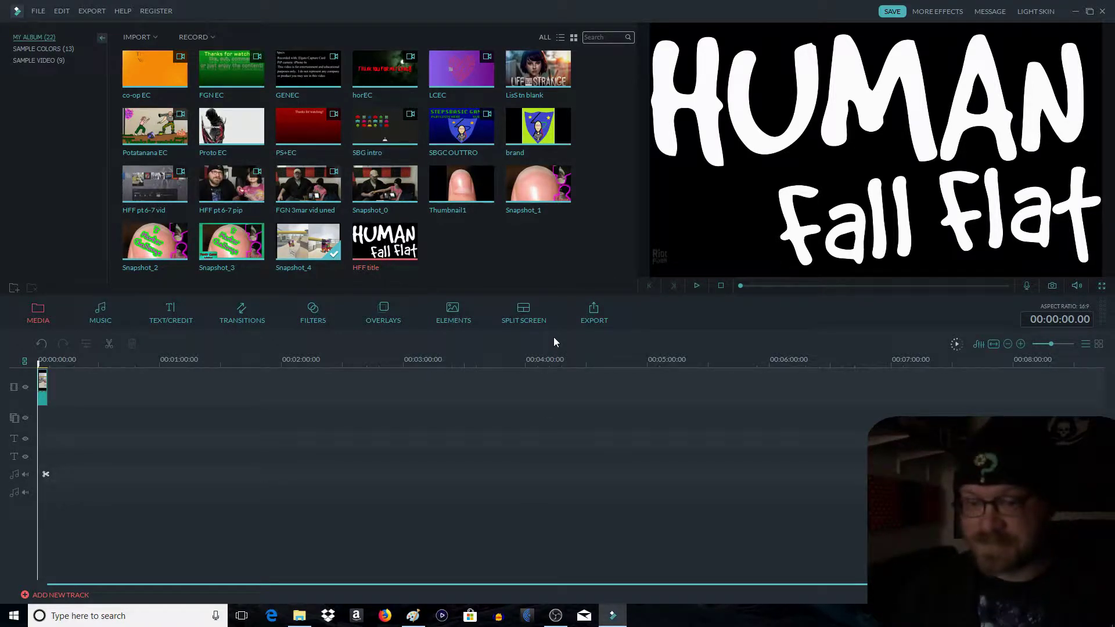
Layer the HUMAN Fall Flat title over Snapshot_4 at 00:00 and shrink it into the top-left corner.
left_click_drag(400, 258, 335, 450)
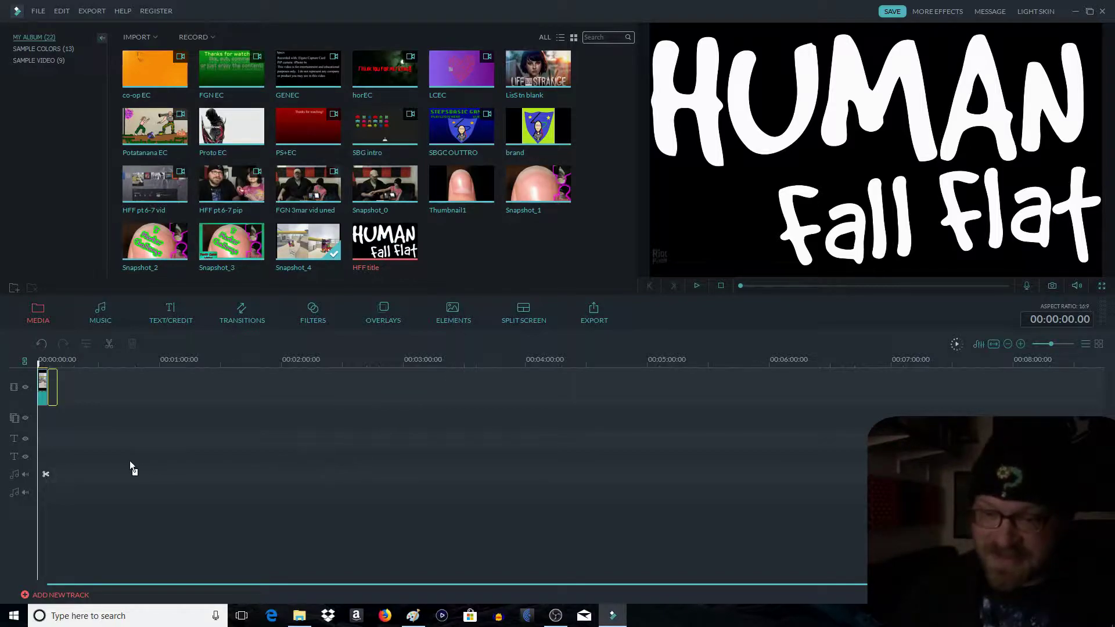
left_click_drag(123, 462, 42, 418)
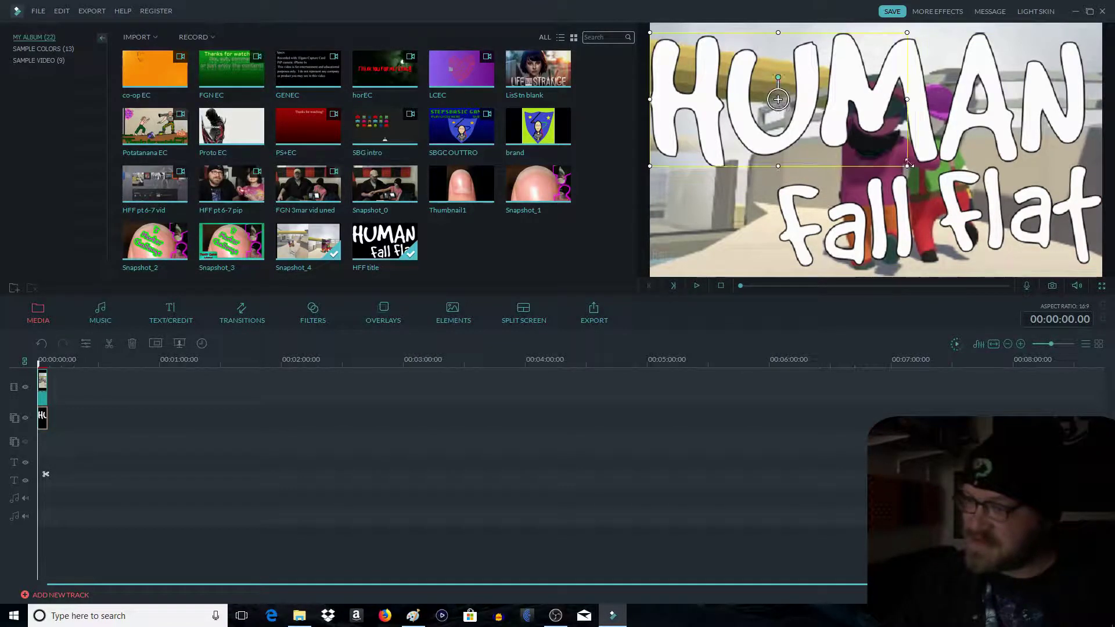
left_click_drag(1099, 265, 853, 138)
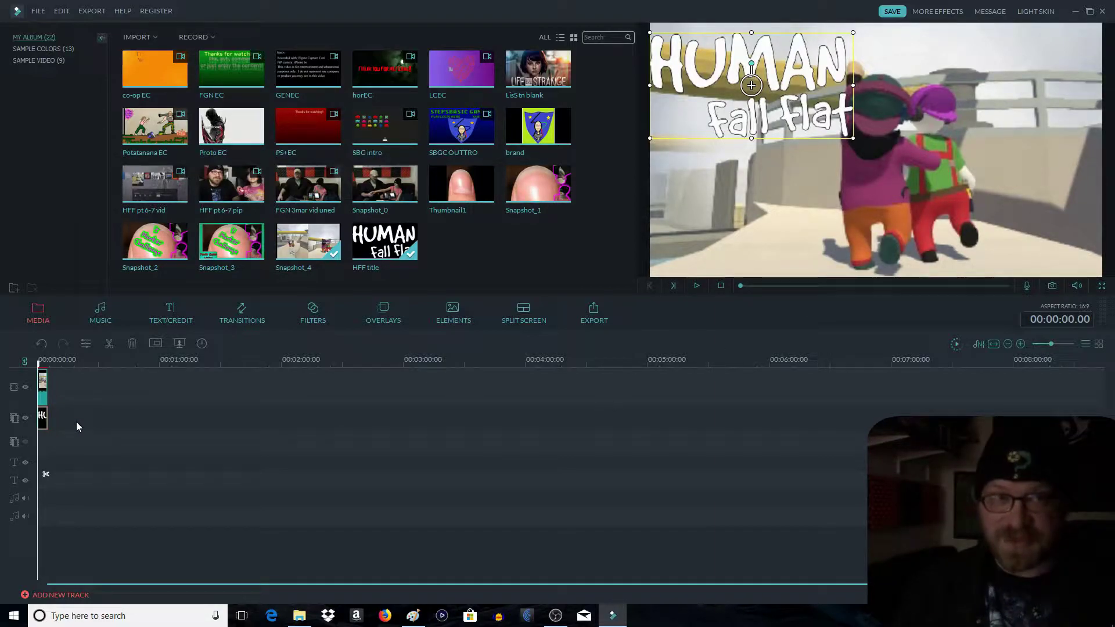
Apply a border to the title overlay with black start and end colours at distance 6.
double_click(44, 424)
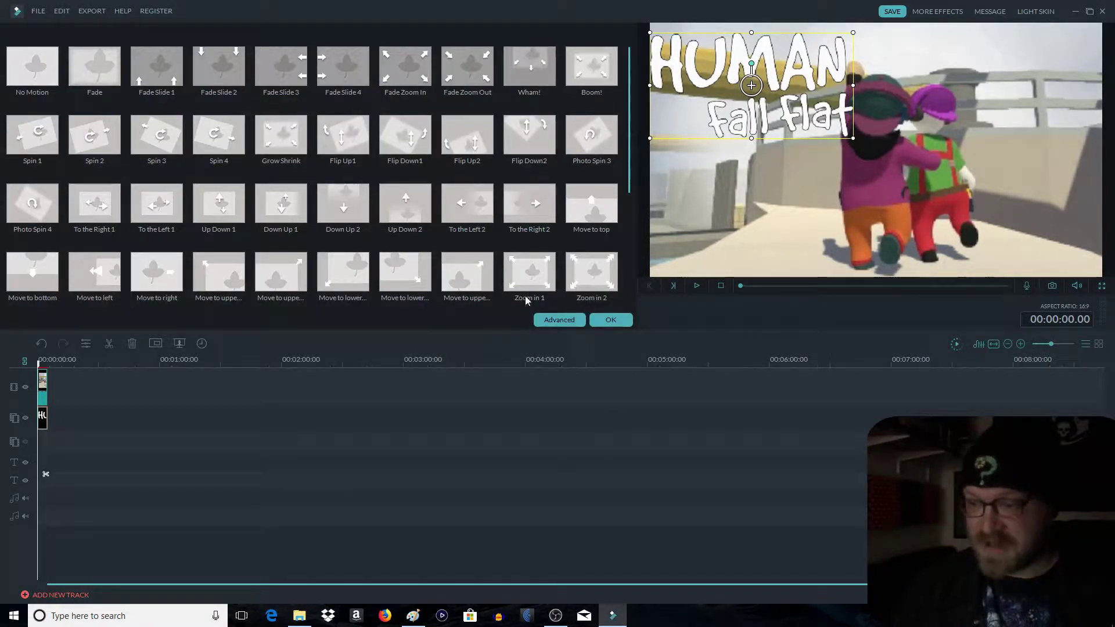
left_click(558, 319)
left_click(365, 156)
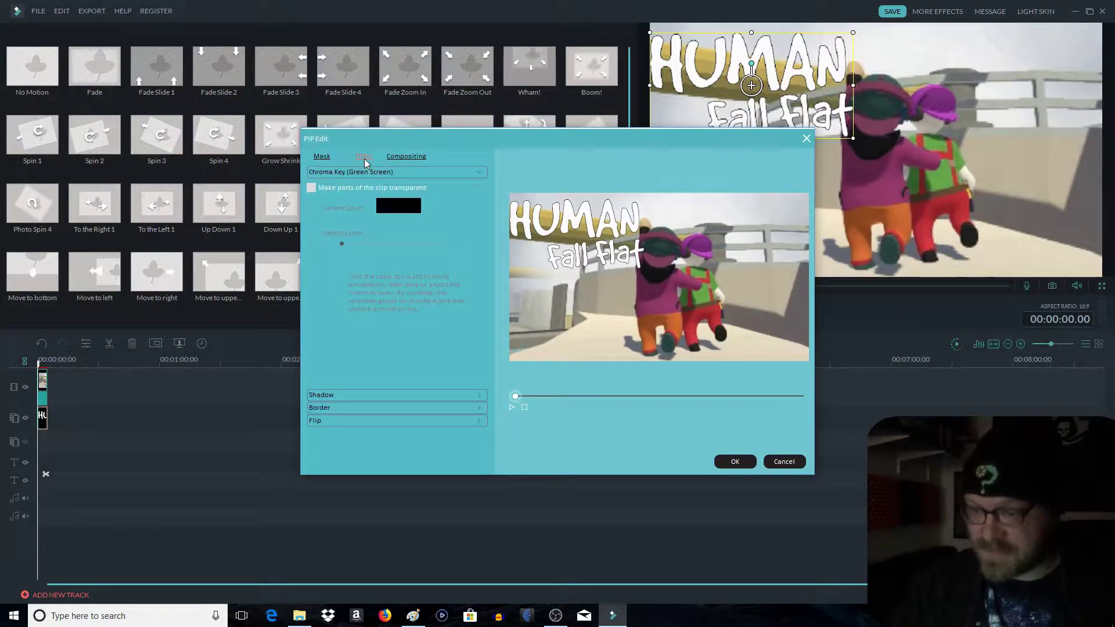
left_click(318, 408)
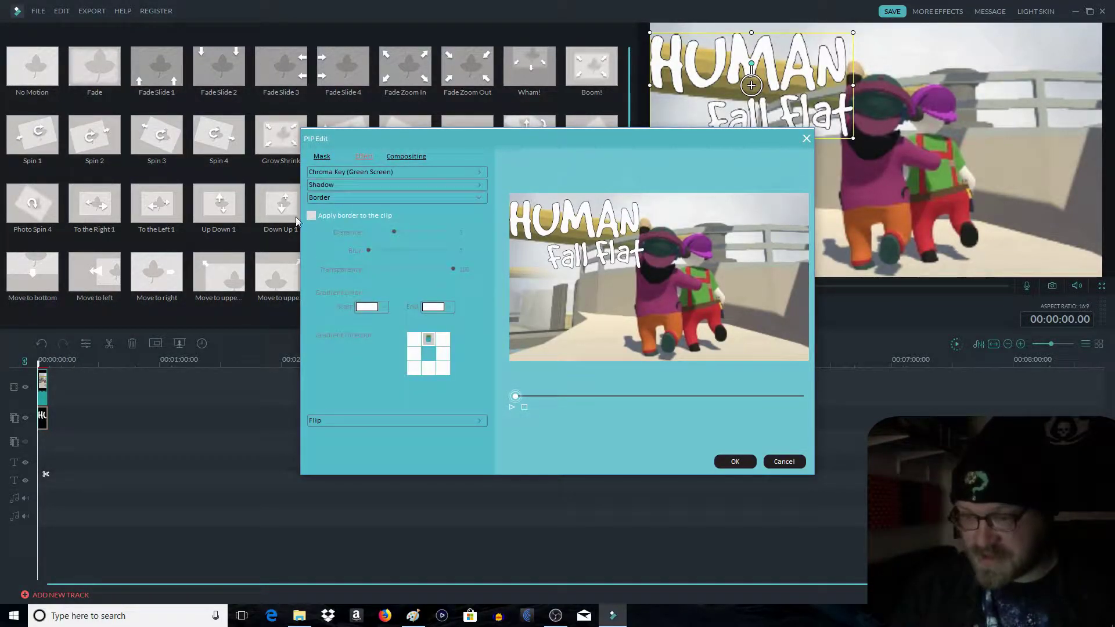
left_click(311, 215)
left_click(383, 307)
left_click(360, 319)
left_click(446, 306)
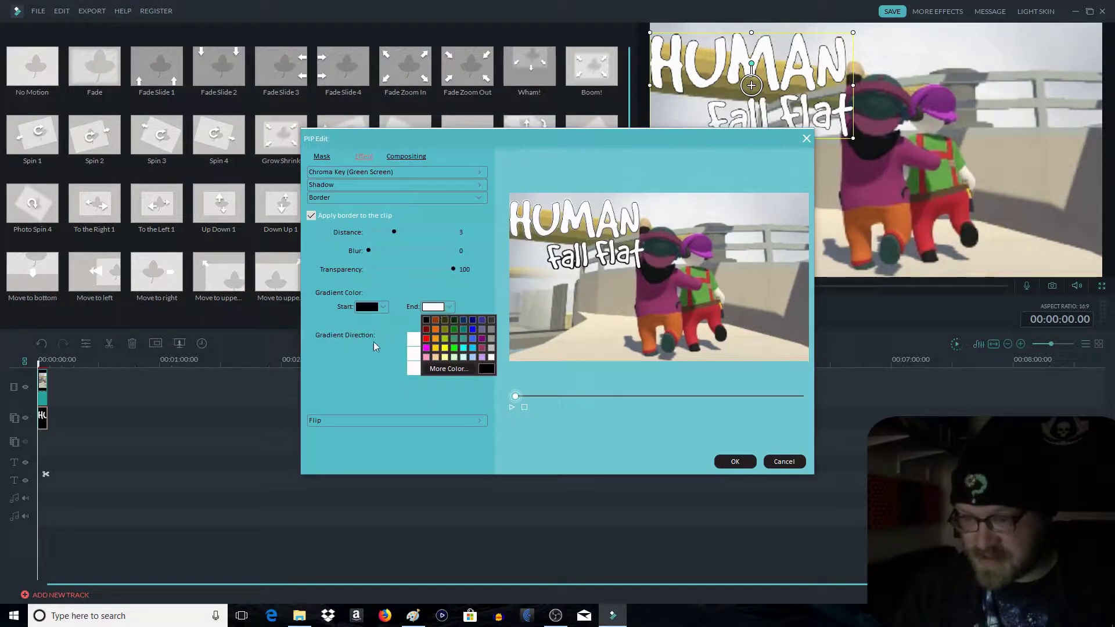
left_click(425, 321)
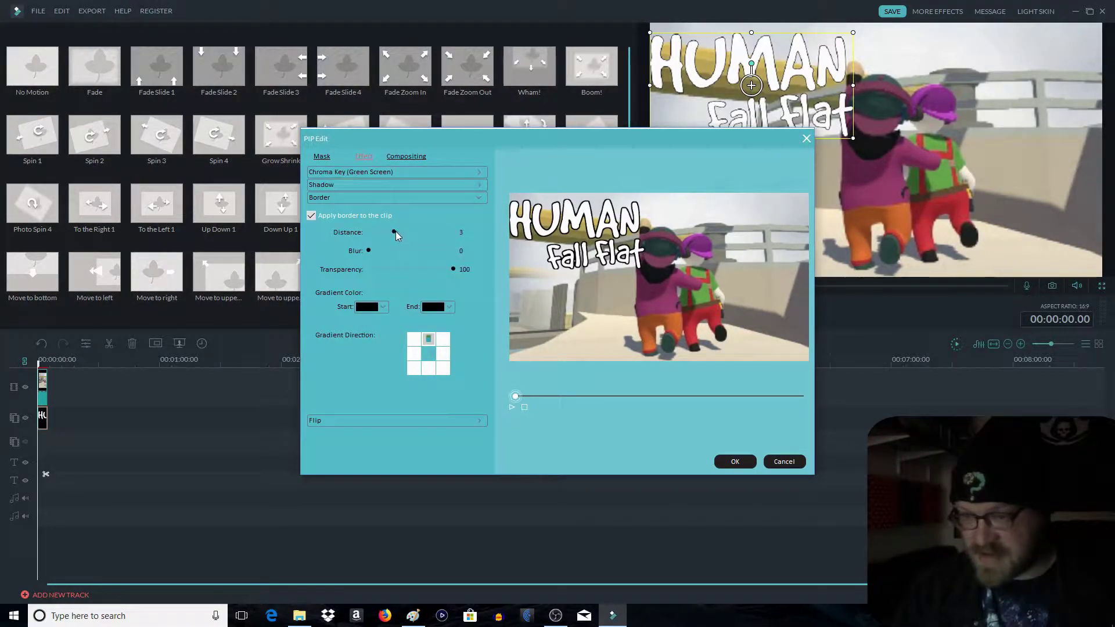
left_click_drag(395, 231, 419, 231)
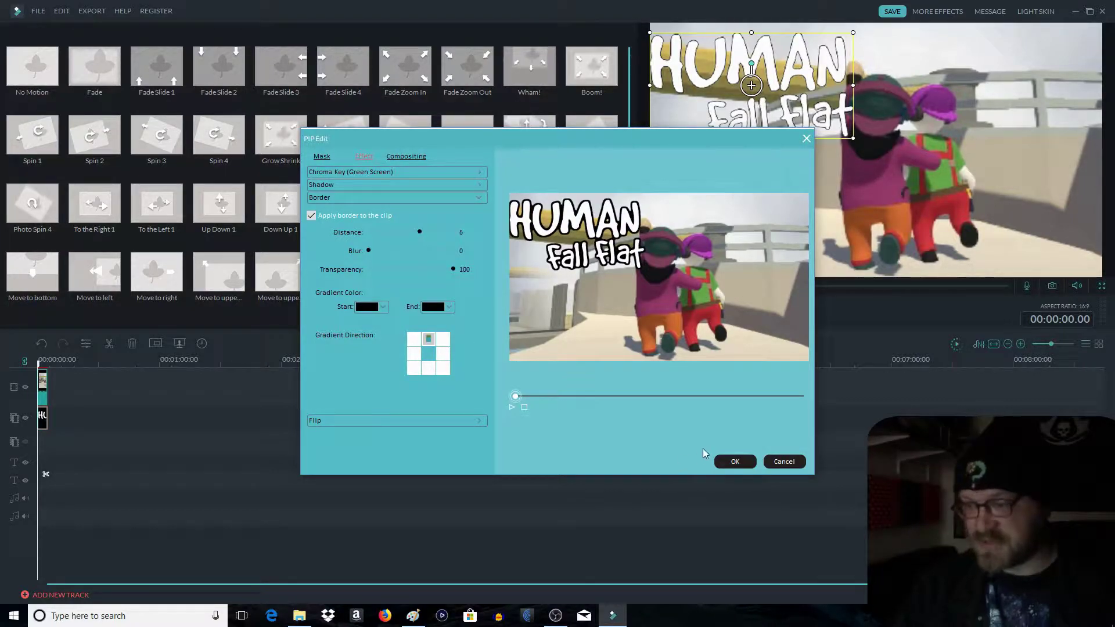
left_click(735, 461)
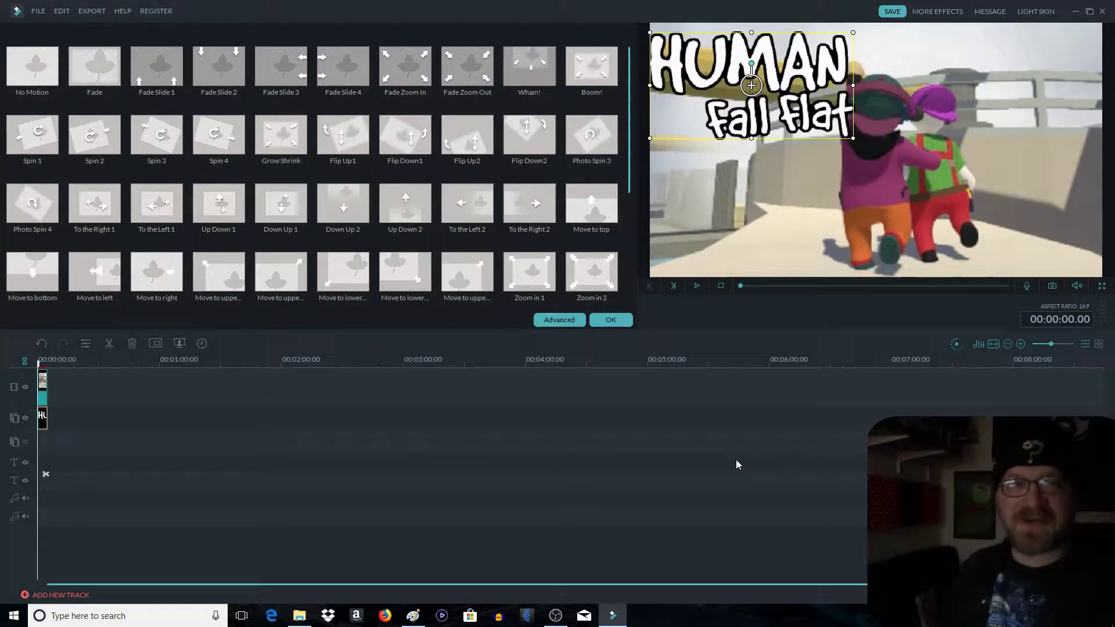
left_click(611, 320)
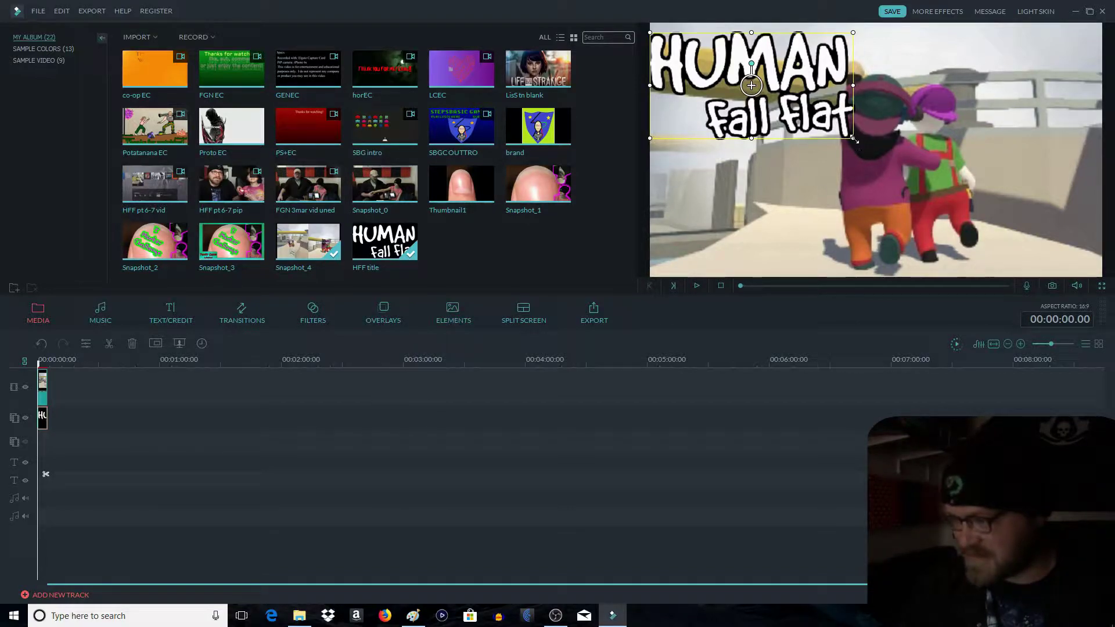
Shrink the title slightly, tilt it about 30° clockwise, and nudge it down and right.
left_click_drag(853, 138, 834, 127)
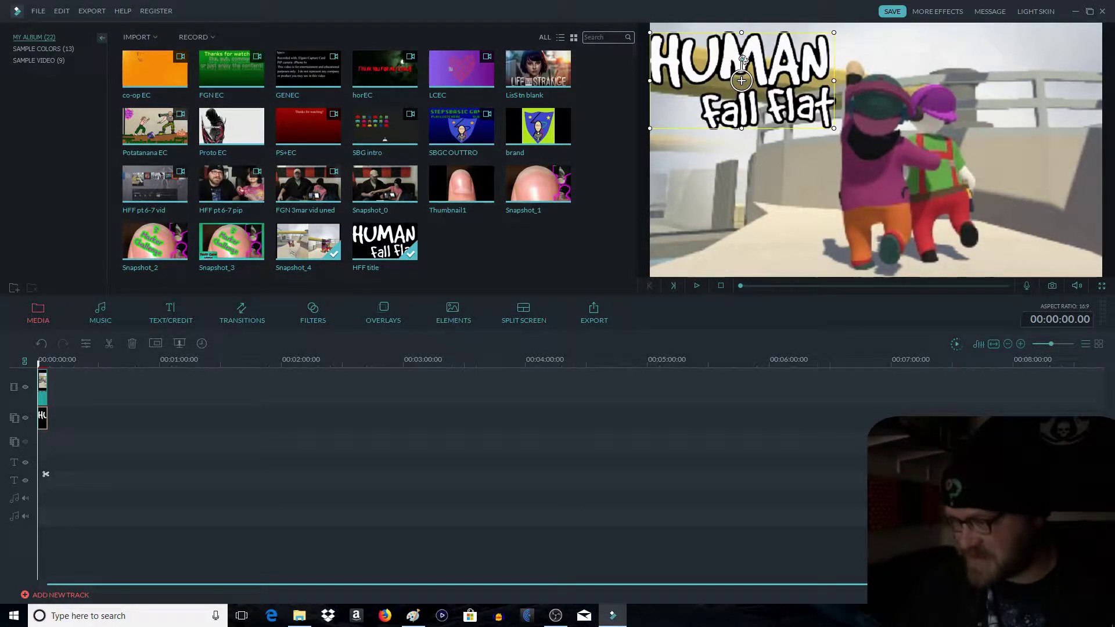
left_click_drag(742, 58, 754, 66)
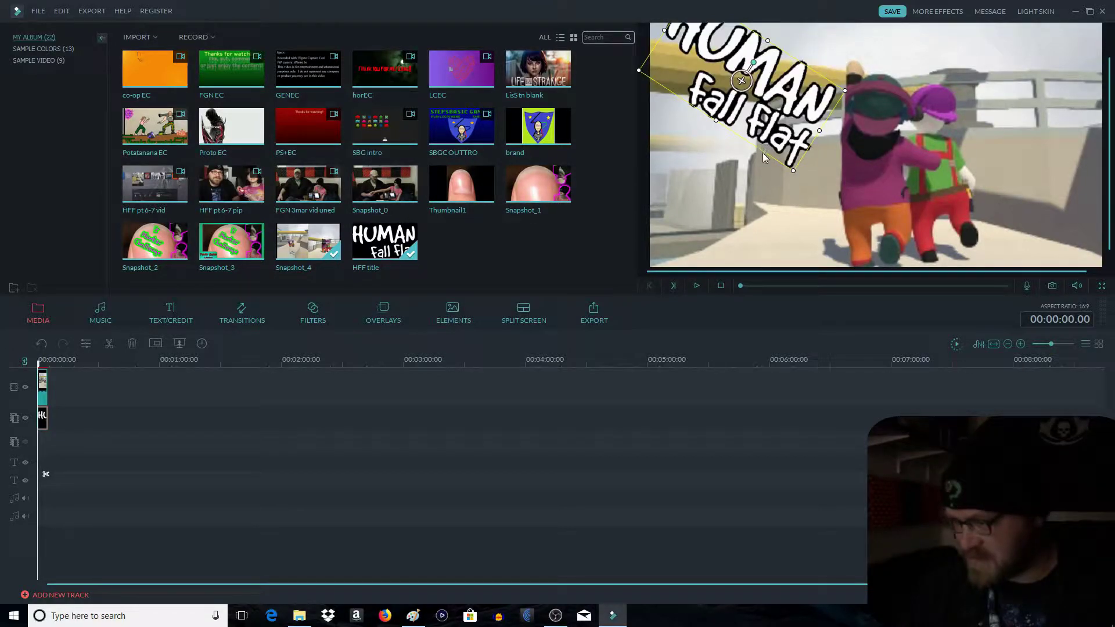
left_click_drag(772, 159, 783, 190)
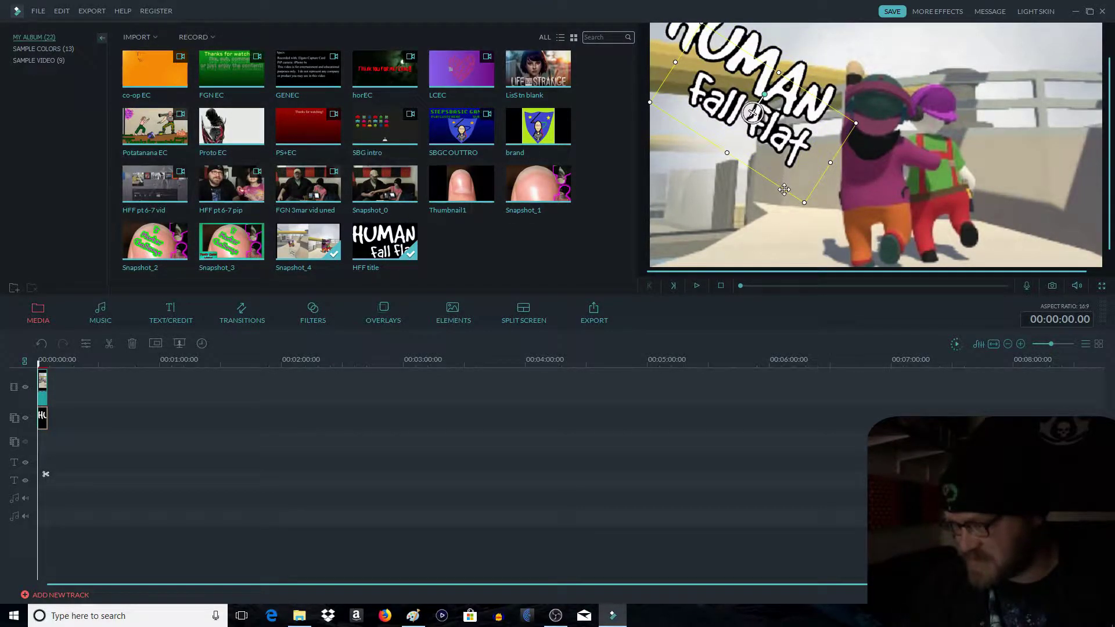
left_click(568, 461)
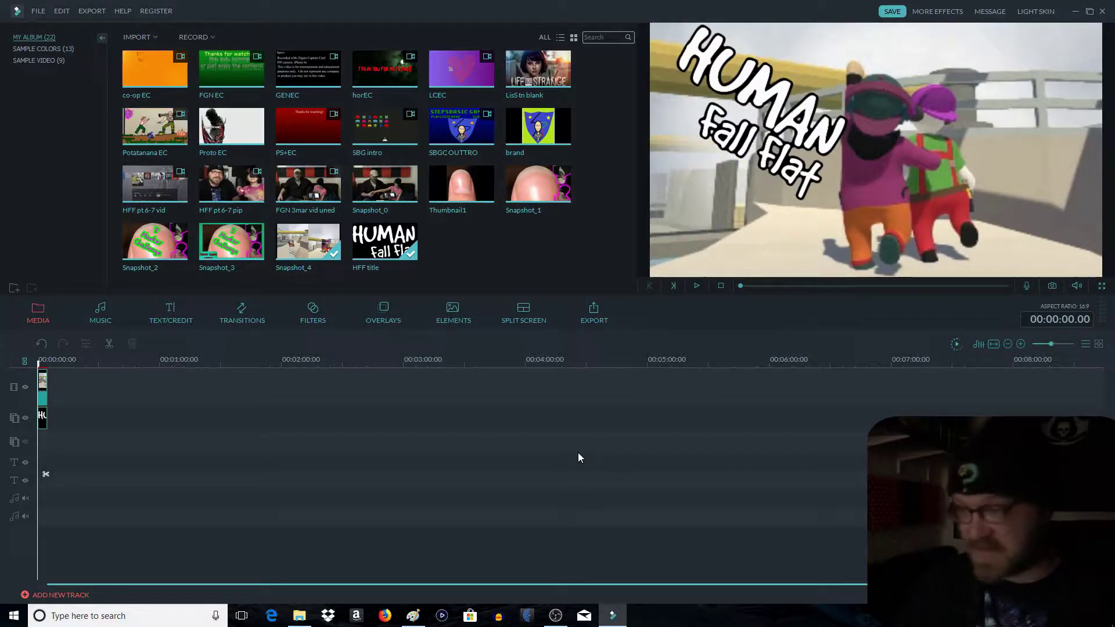
Add the Right Roll title from the favourite titles onto the text track.
left_click(188, 314)
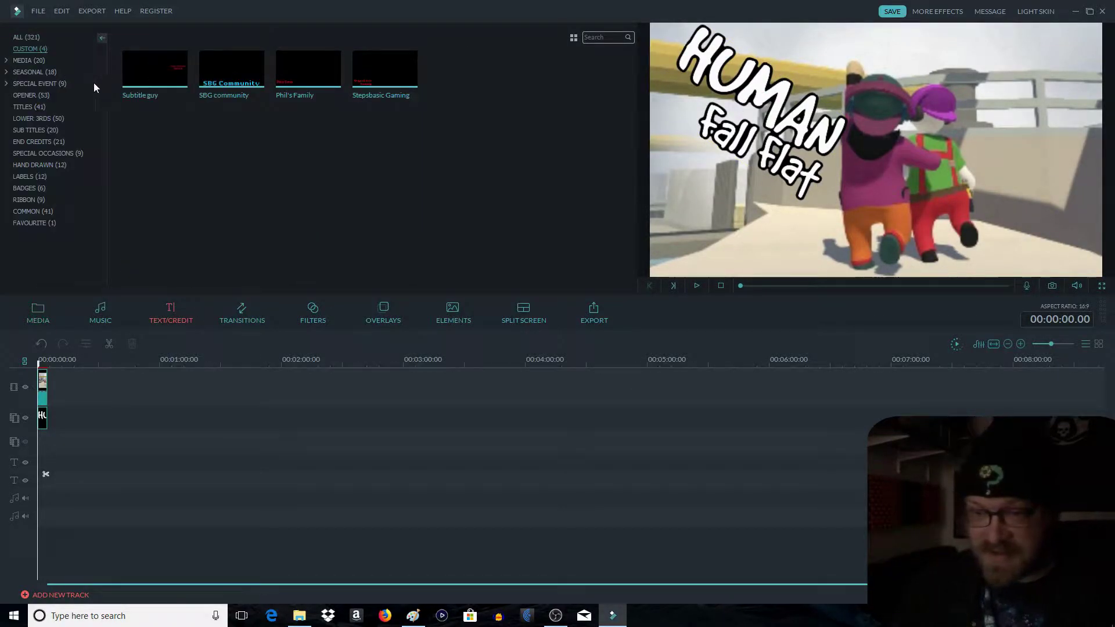
left_click(42, 224)
left_click(156, 87)
left_click_drag(91, 445, 40, 464)
double_click(42, 463)
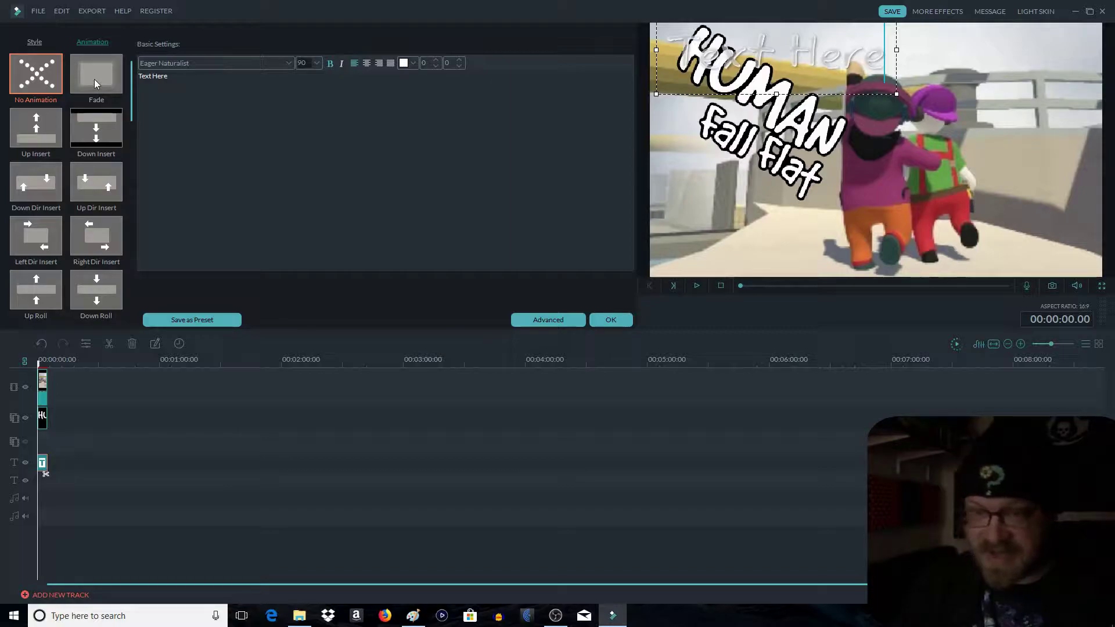
Apply Text style 2 and move the Text Here box to the picture's middle.
left_click(35, 42)
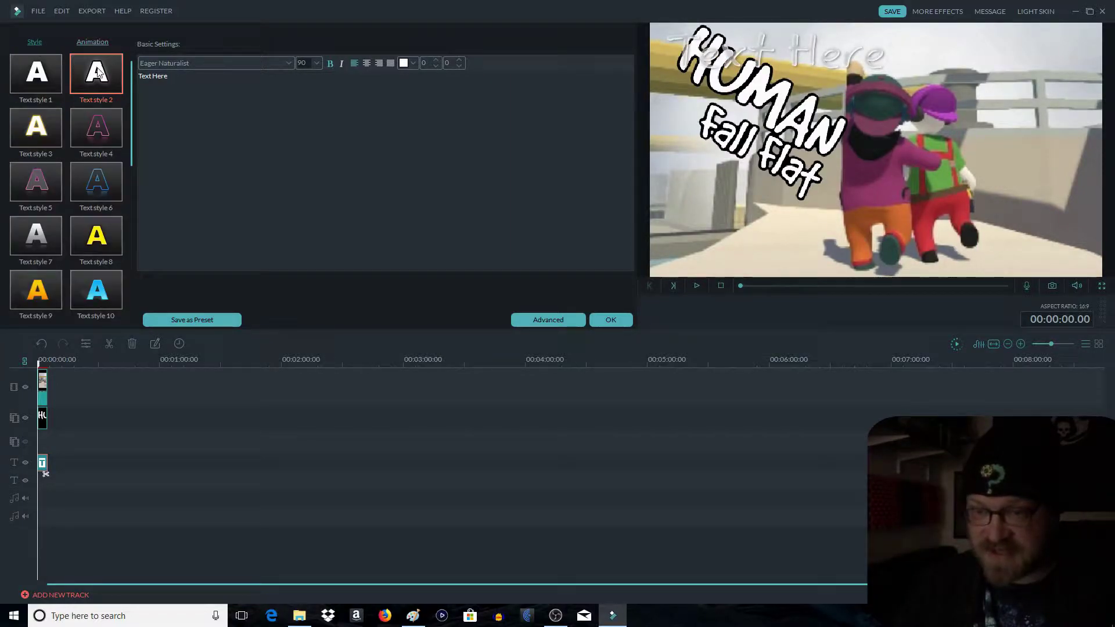
left_click(98, 71)
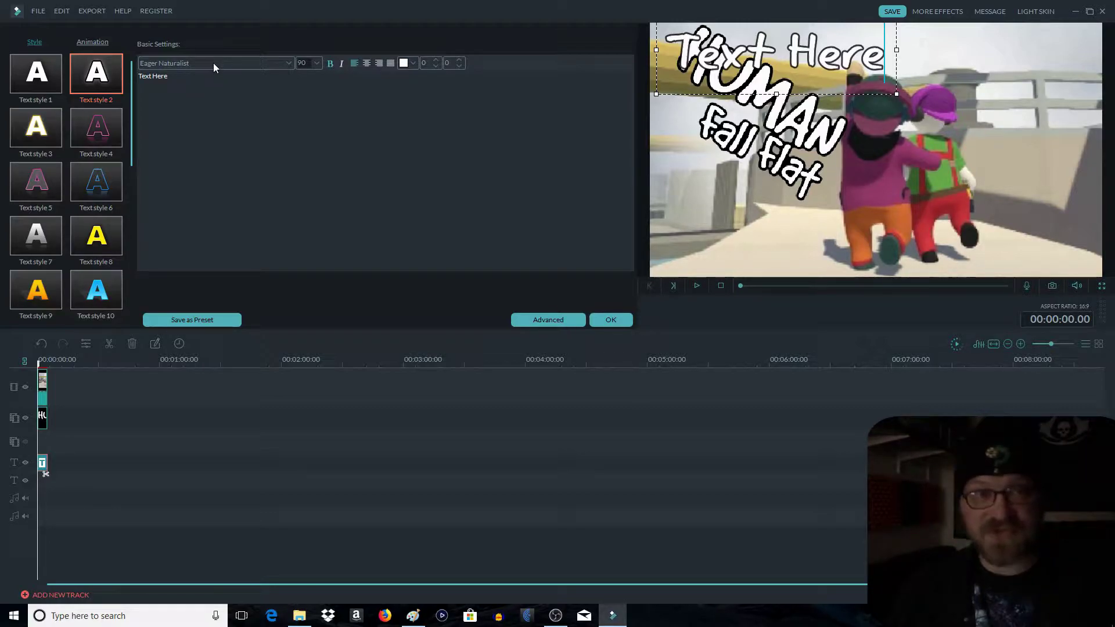
left_click_drag(836, 93, 762, 113)
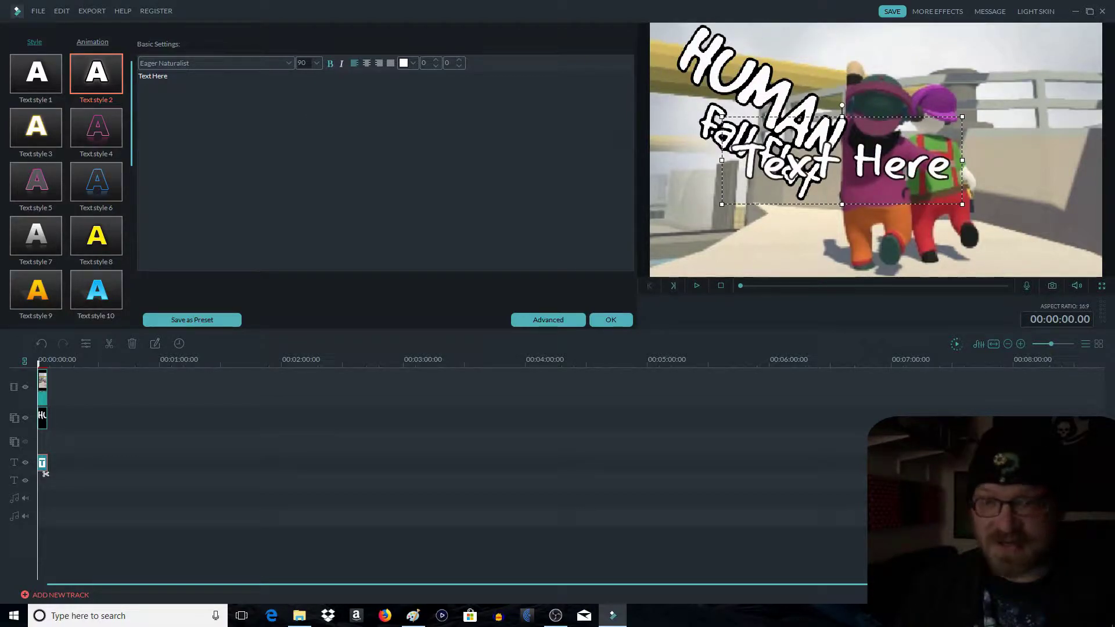
Try the Fredericka the Great and Dead Kansas fonts, enlarging the title box and shifting it left.
left_click(239, 65)
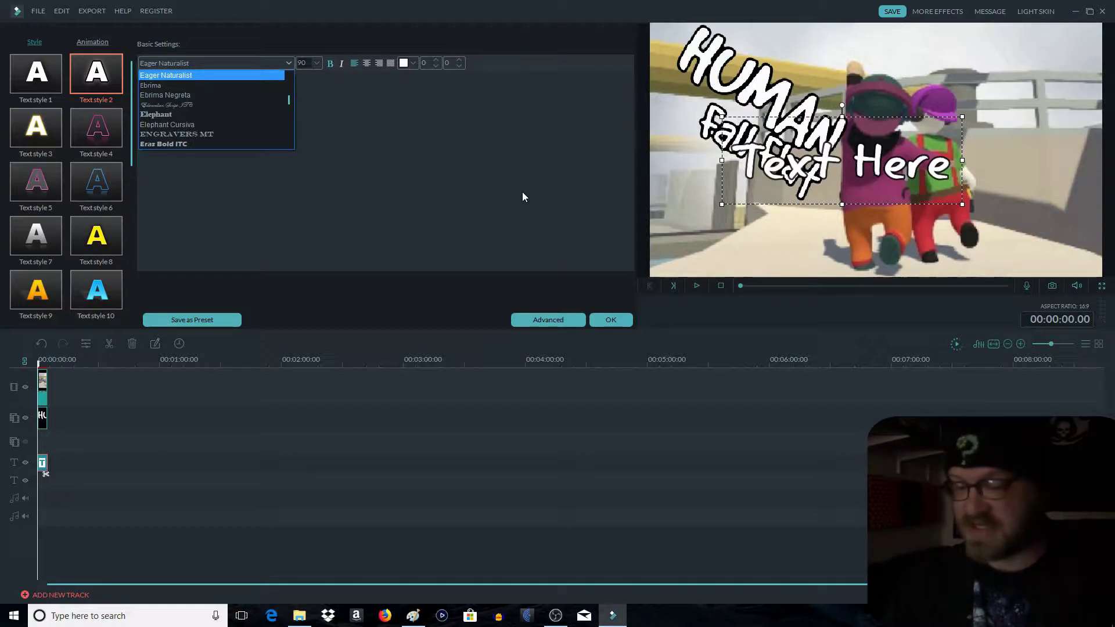
type("fre")
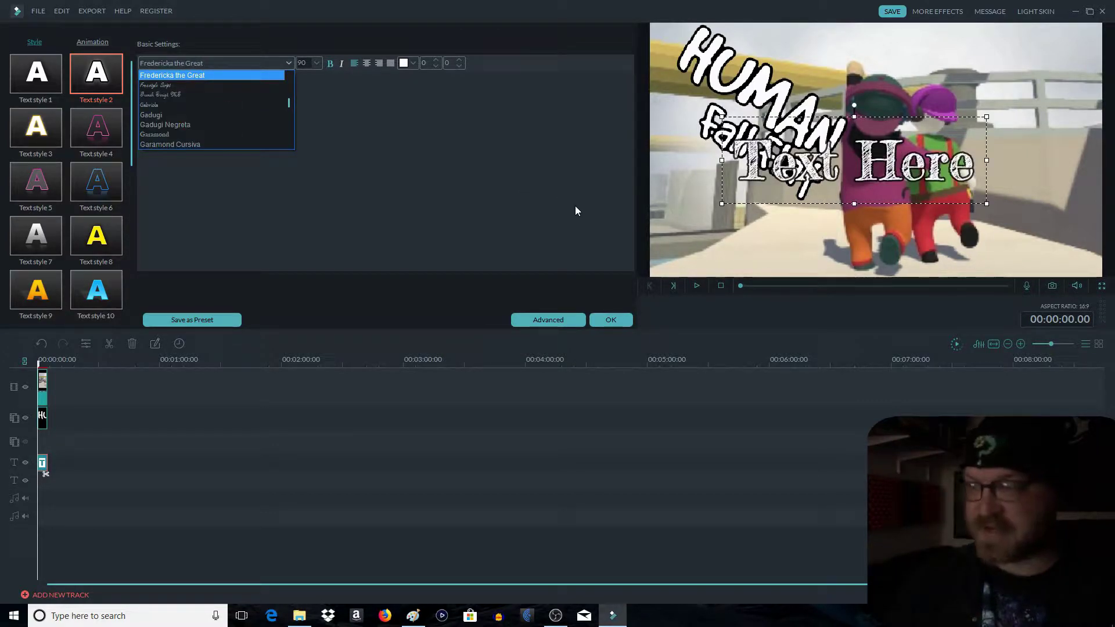
left_click(987, 117)
left_click_drag(986, 118, 1076, 39)
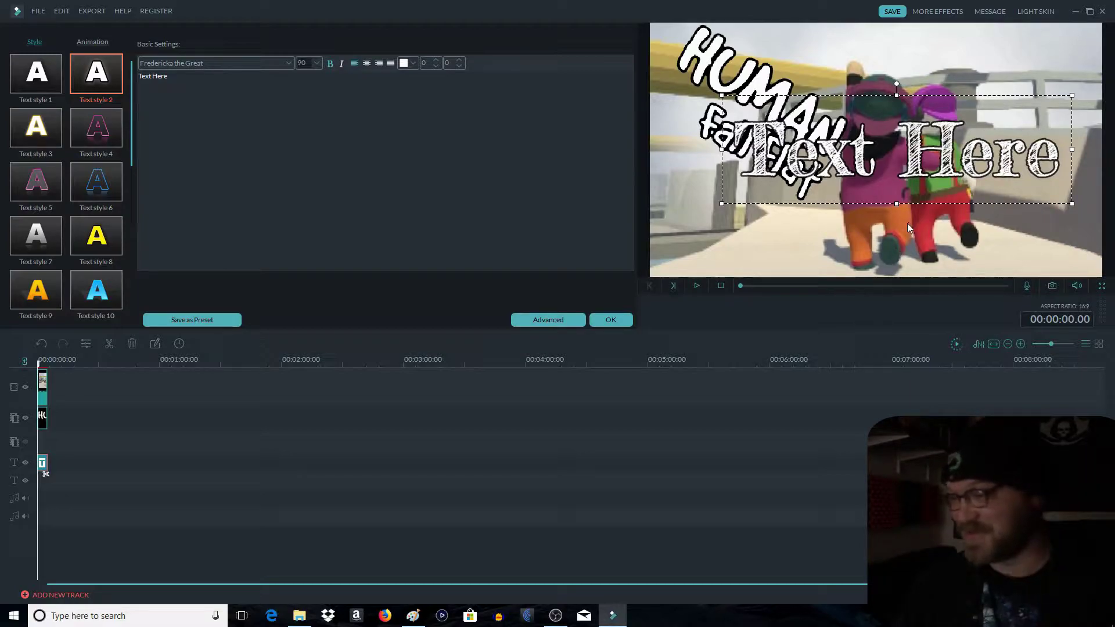
left_click(221, 62)
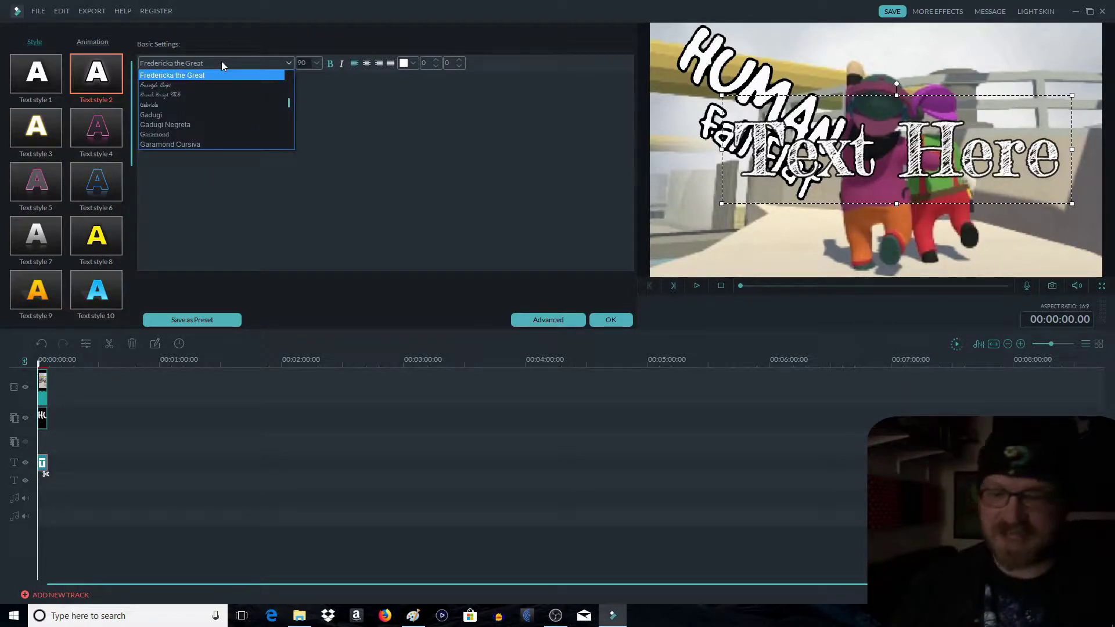
key("d")
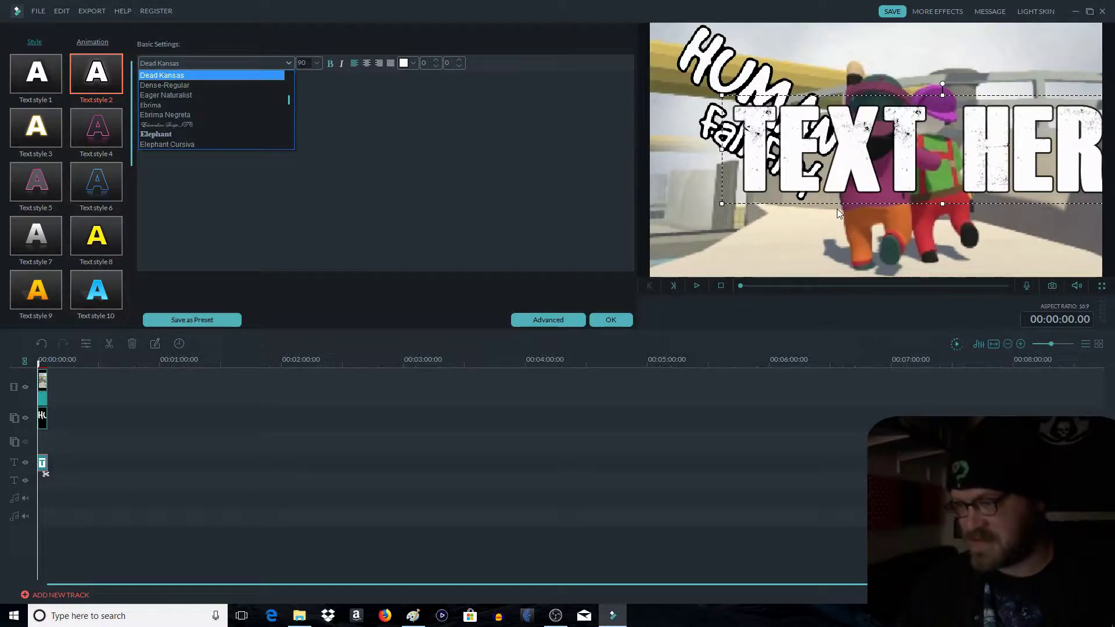
key("Return")
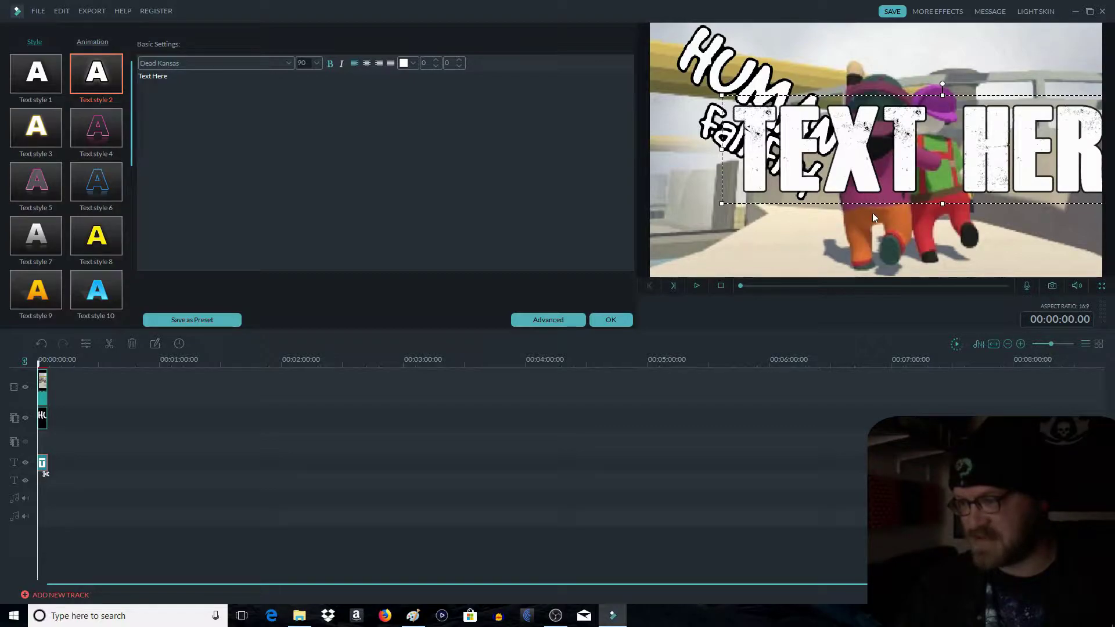
left_click_drag(872, 217, 811, 213)
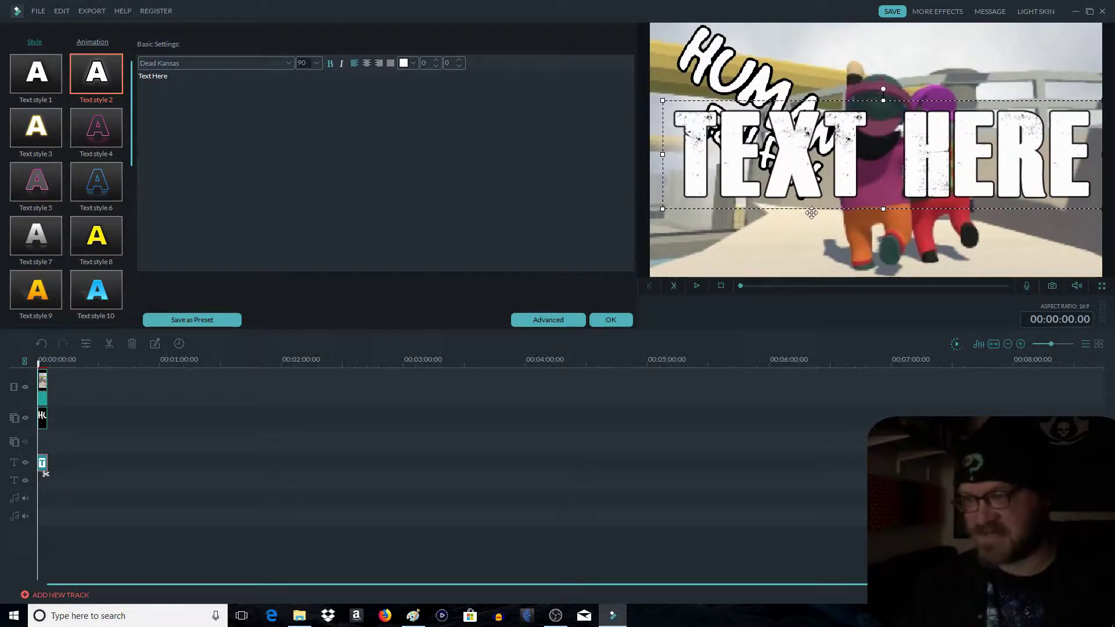
Settle on the Eager Naturalist font and replace the placeholder text with '#6'.
left_click(214, 62)
key("r")
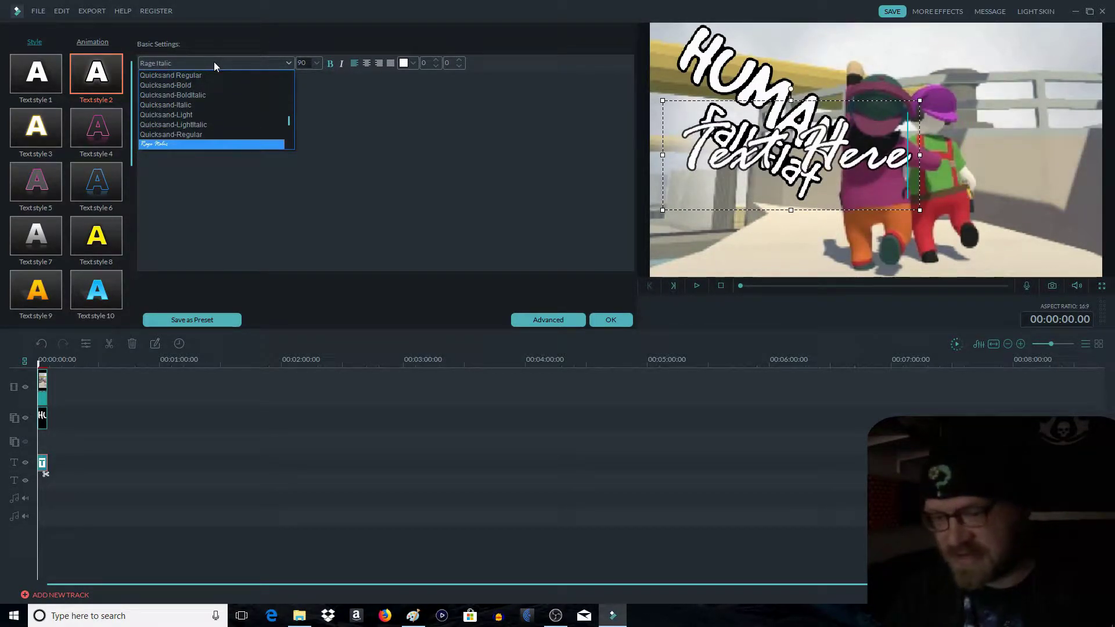
key("e")
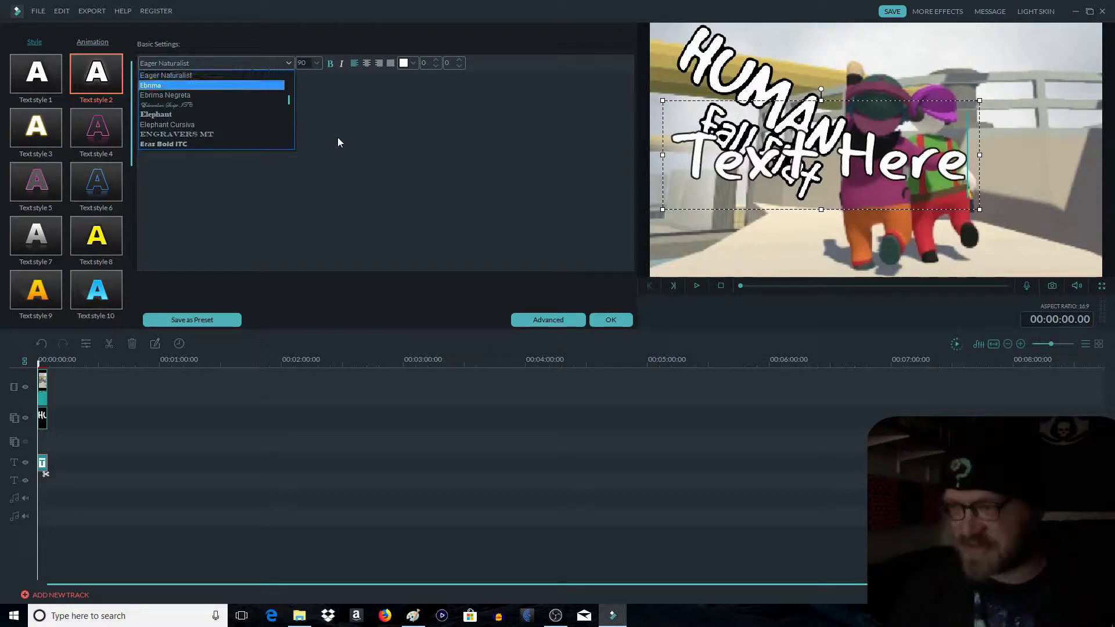
left_click(396, 176)
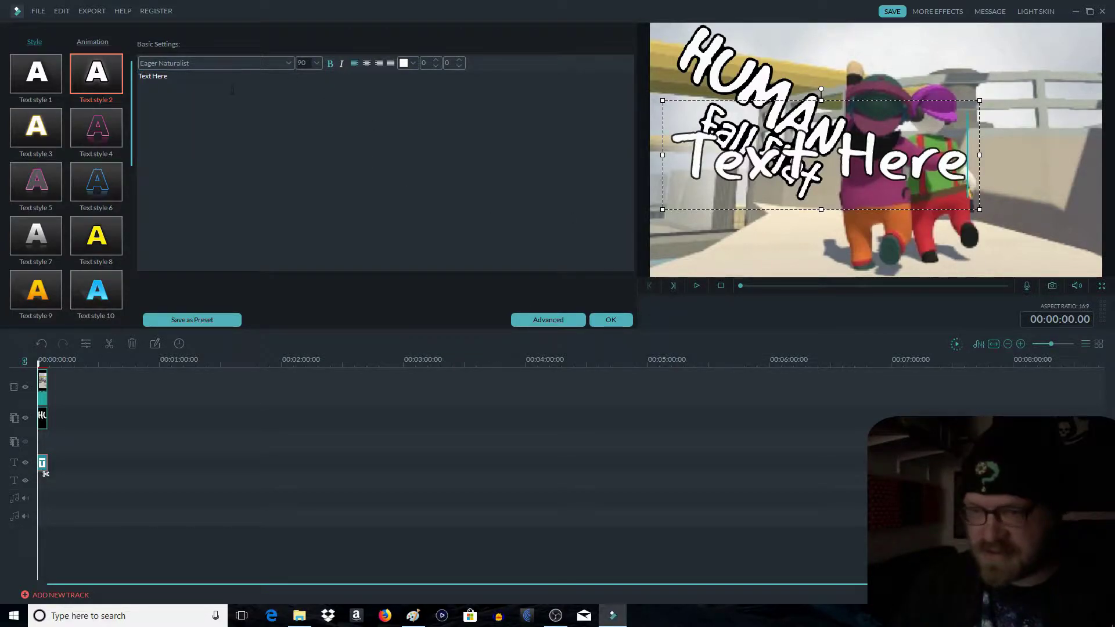
key("ctrl+a")
type("#6")
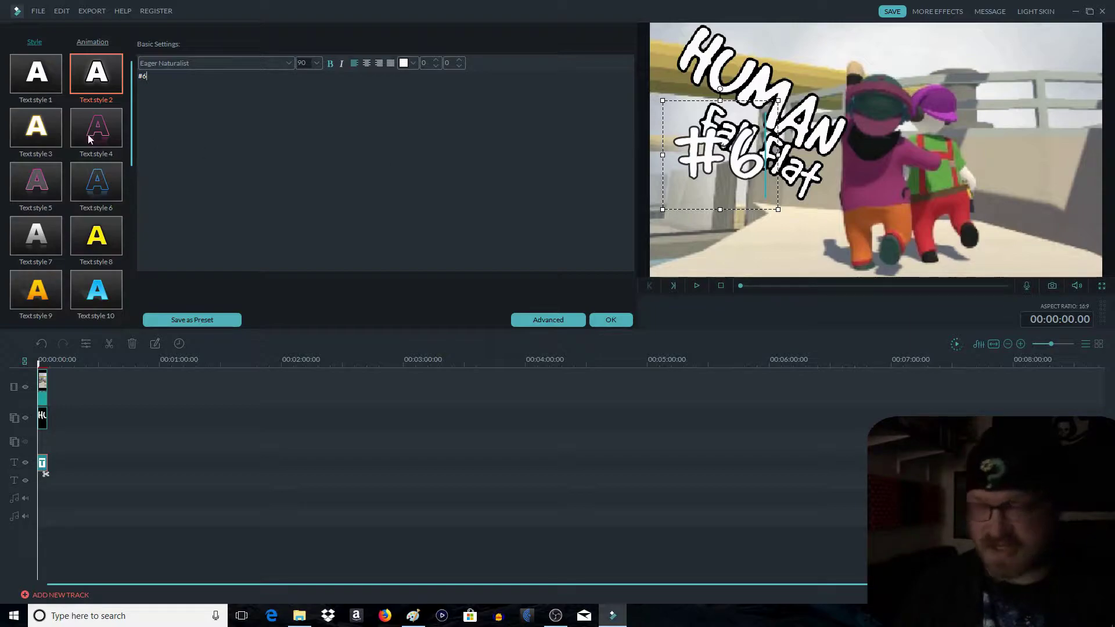
Set the #6 title's black border to 100% opacity and thicken it to size 19.
left_click(529, 319)
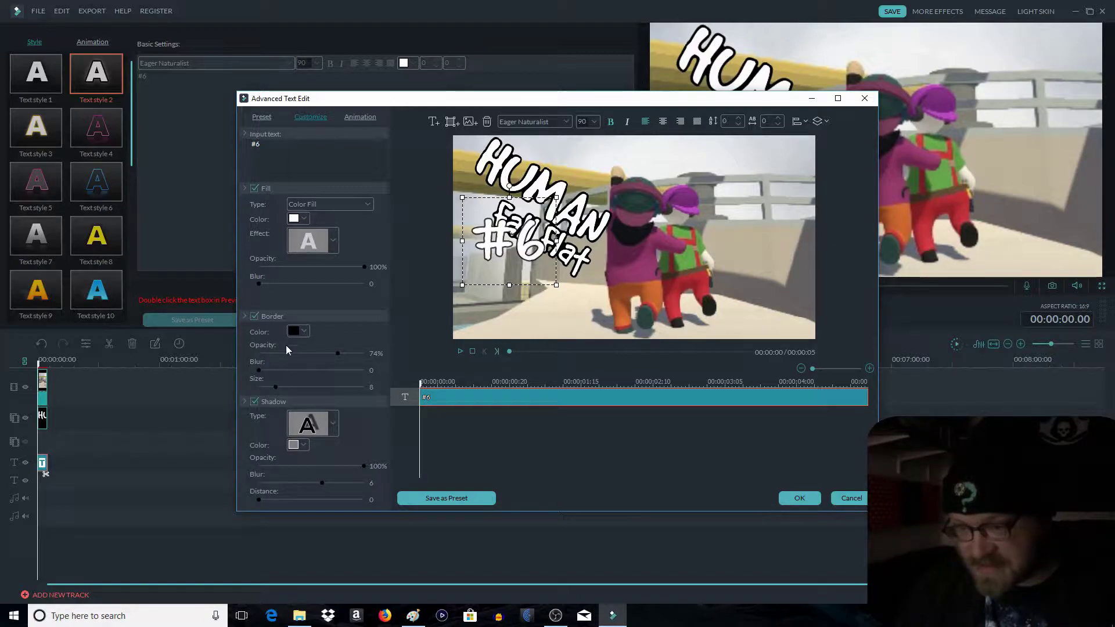
left_click_drag(338, 353, 410, 357)
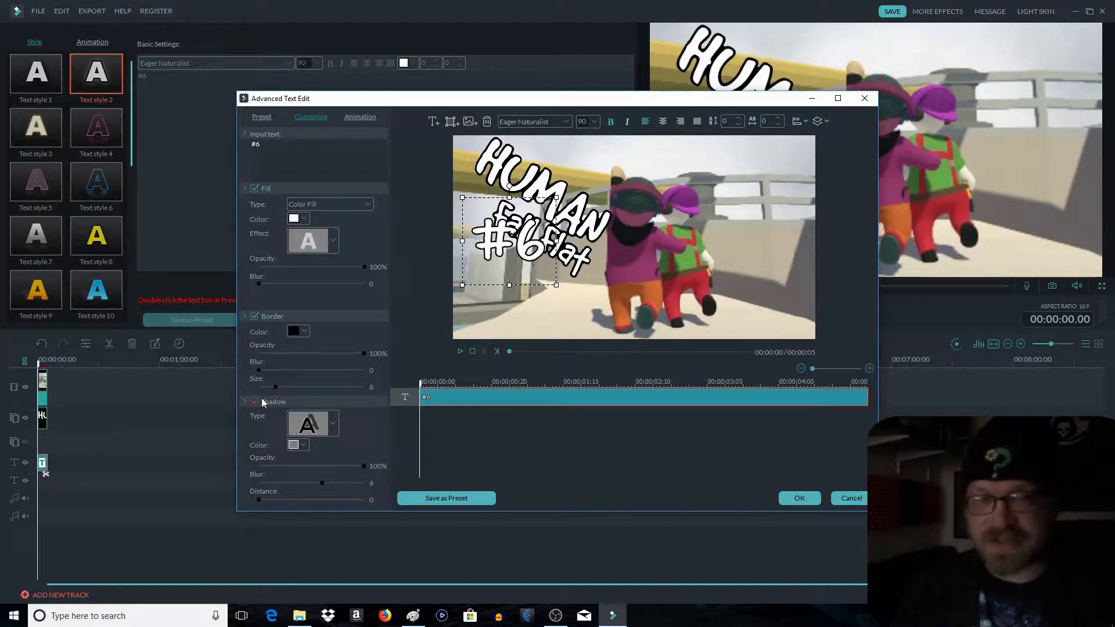
mouse_move(276, 386)
left_mouse_down()
mouse_move(318, 386)
mouse_move(299, 385)
left_mouse_up()
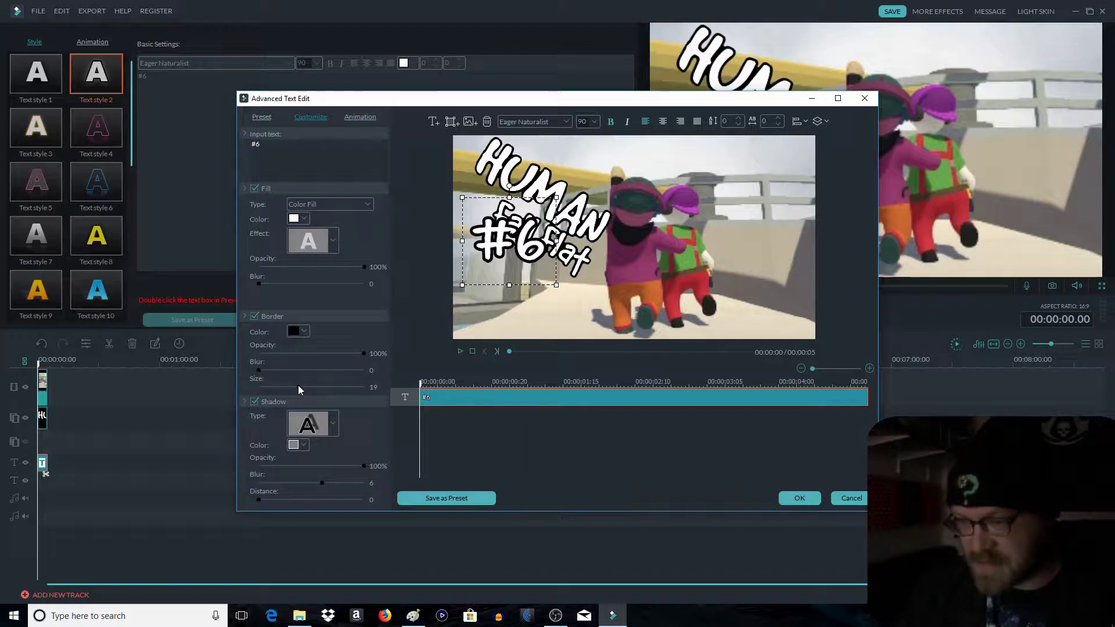
Apply the border changes, then move the #6 to the picture's right side and tilt it.
left_click(811, 502)
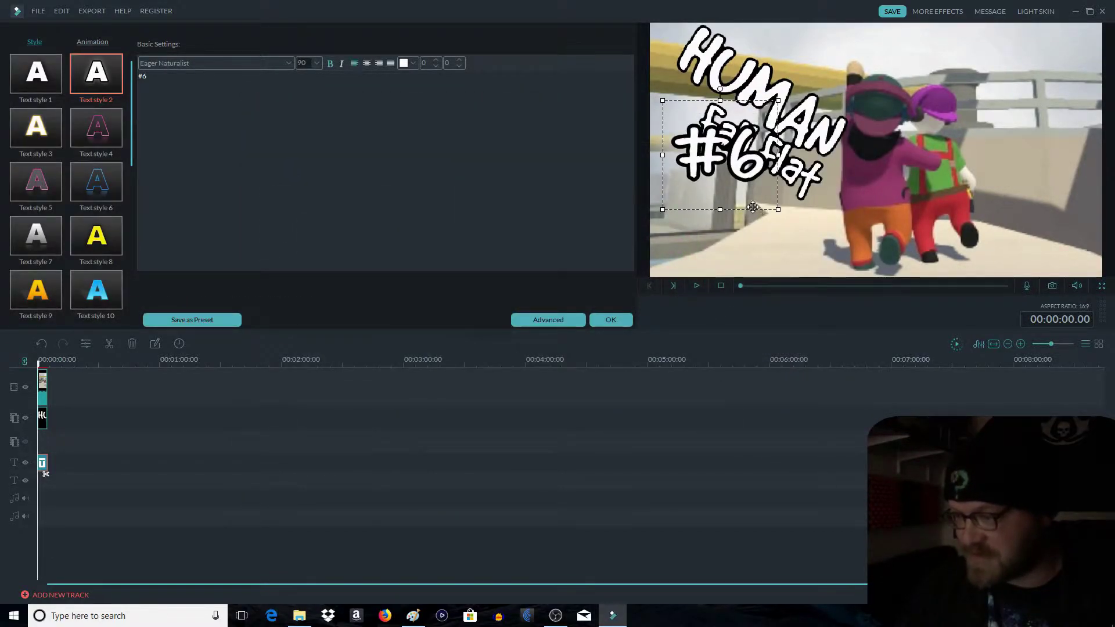
left_click_drag(750, 213, 1073, 244)
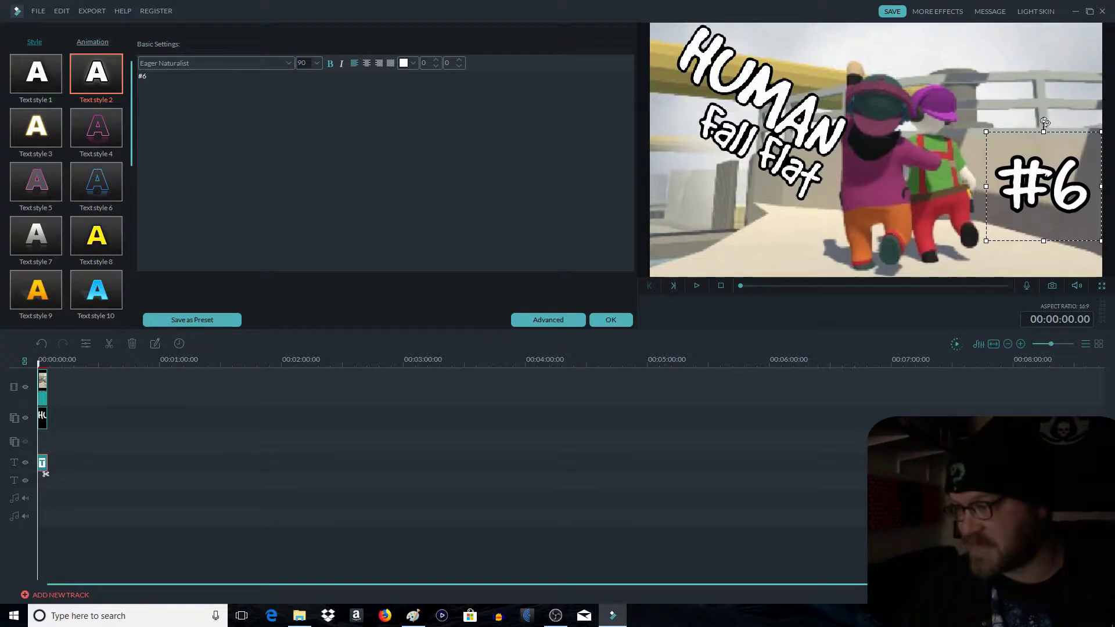
left_click_drag(1044, 120, 1026, 123)
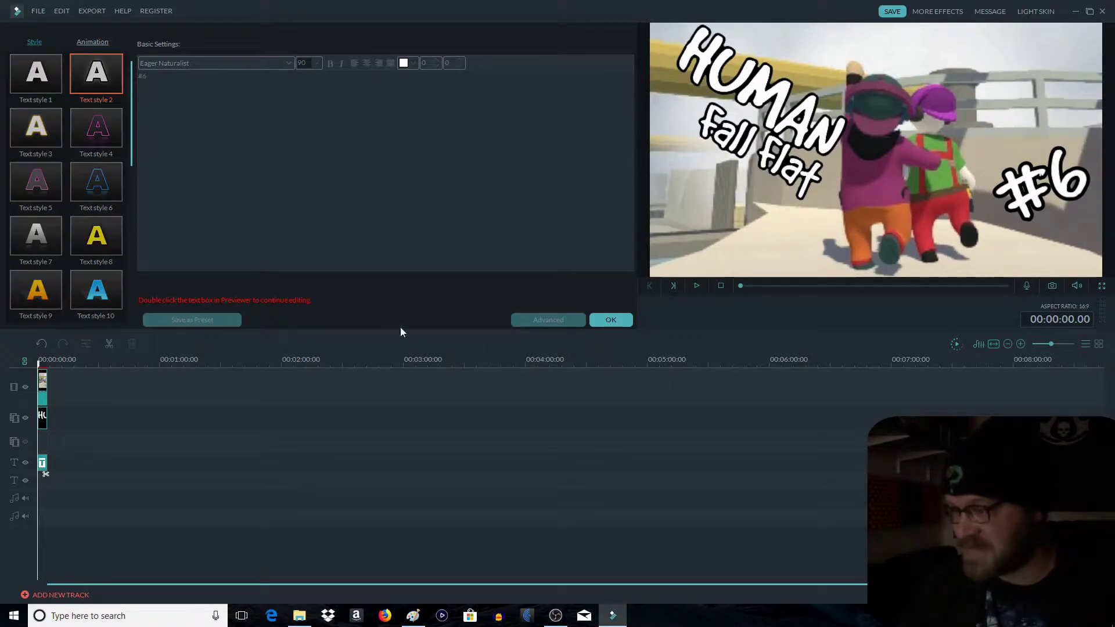
Try yellow and golden yellow for the #6 text colour, then settle on white.
double_click(1051, 170)
left_click(413, 64)
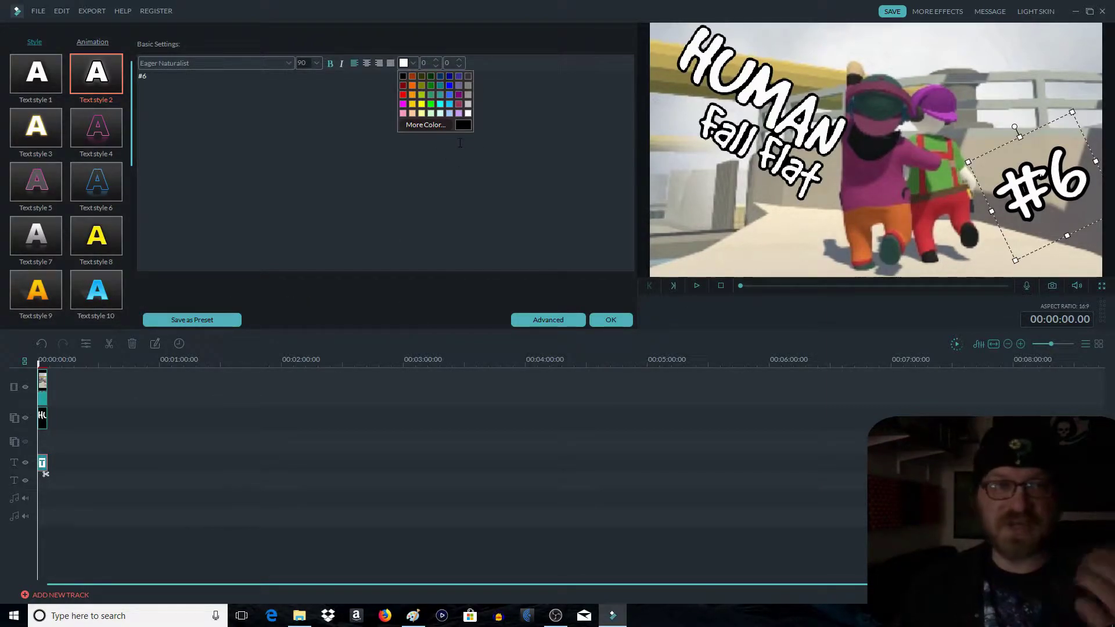
left_click(420, 103)
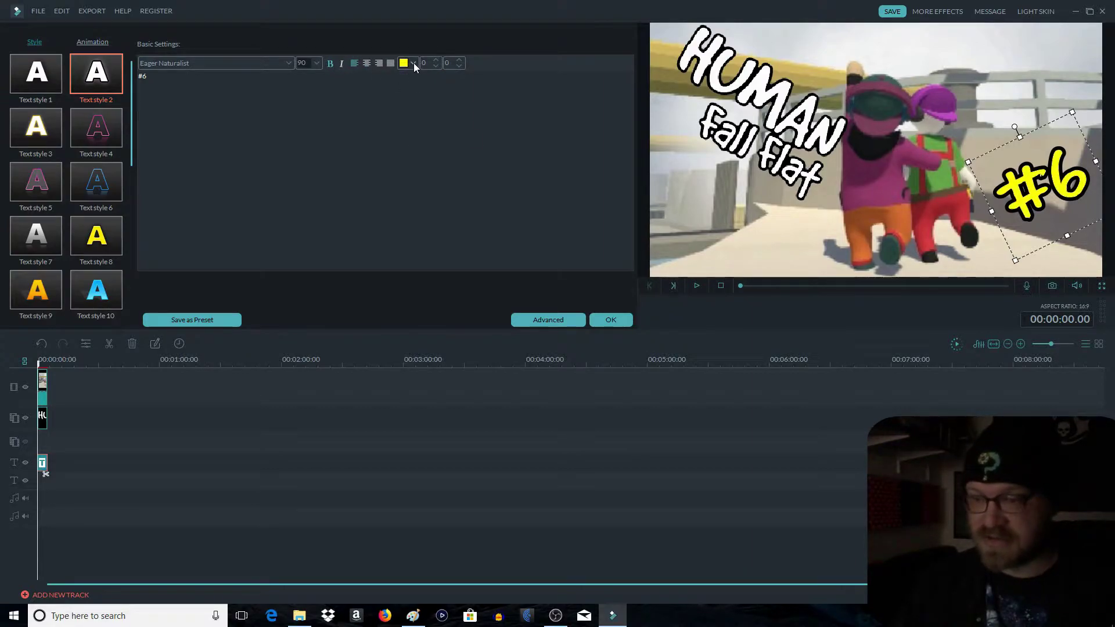
left_click(413, 62)
left_click(416, 104)
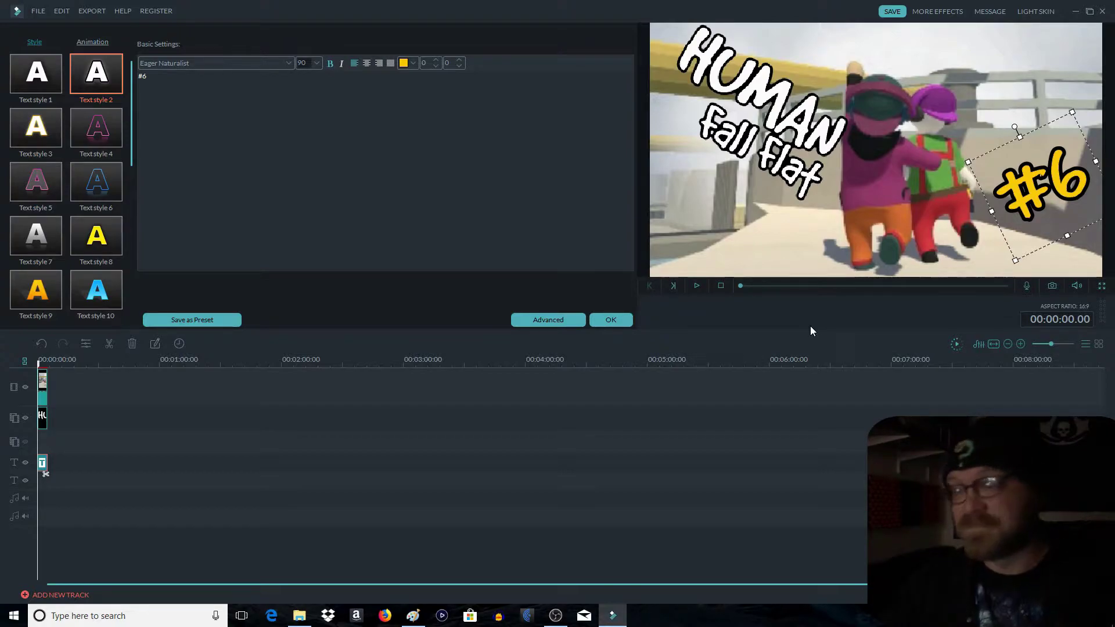
left_click(413, 63)
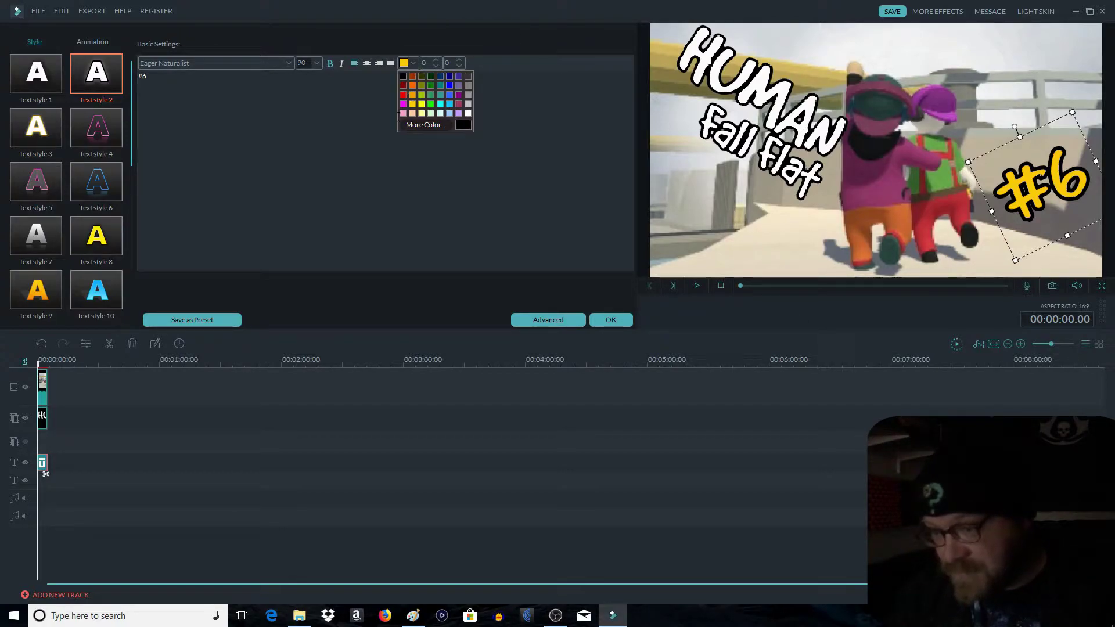
left_click(468, 113)
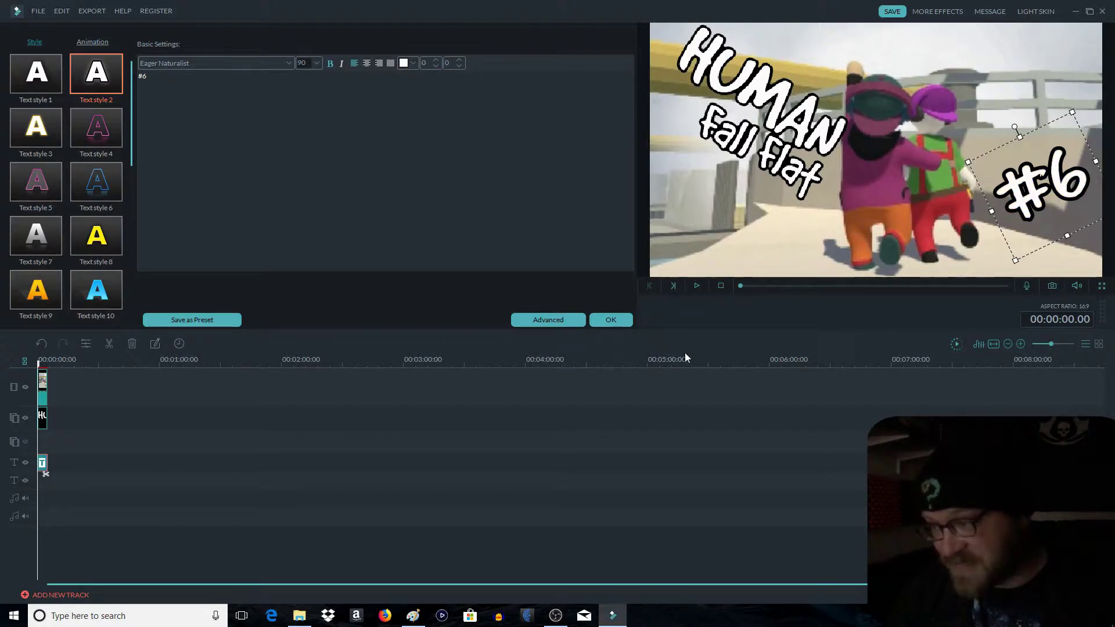
left_click(609, 321)
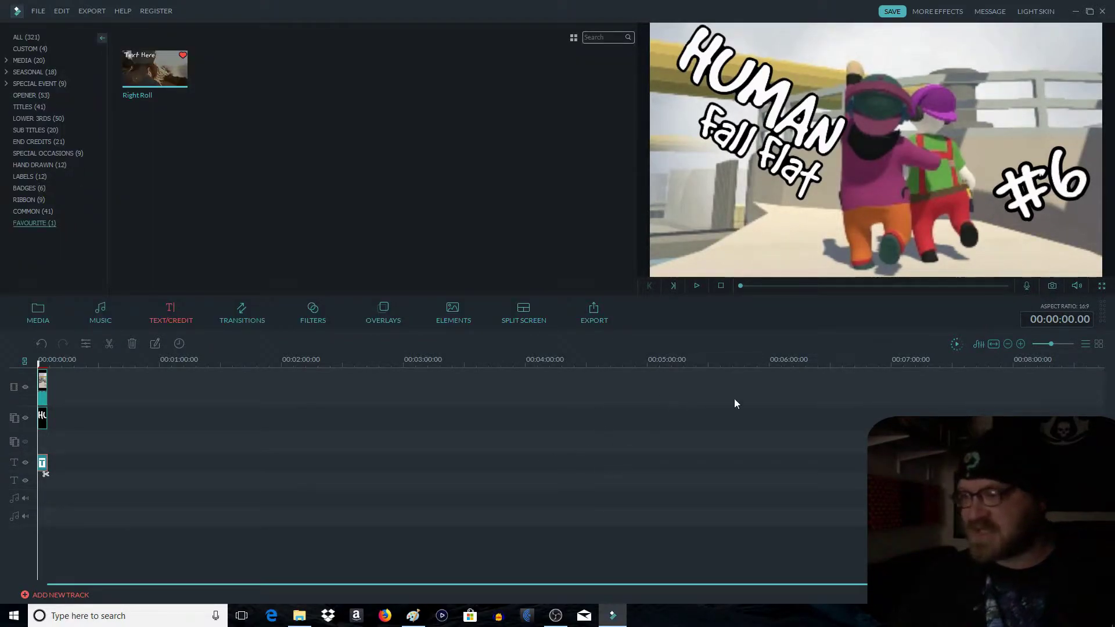
Save the preview as Snapshot_5 and lay it as an overlay over a Blue colour clip.
left_click(1051, 288)
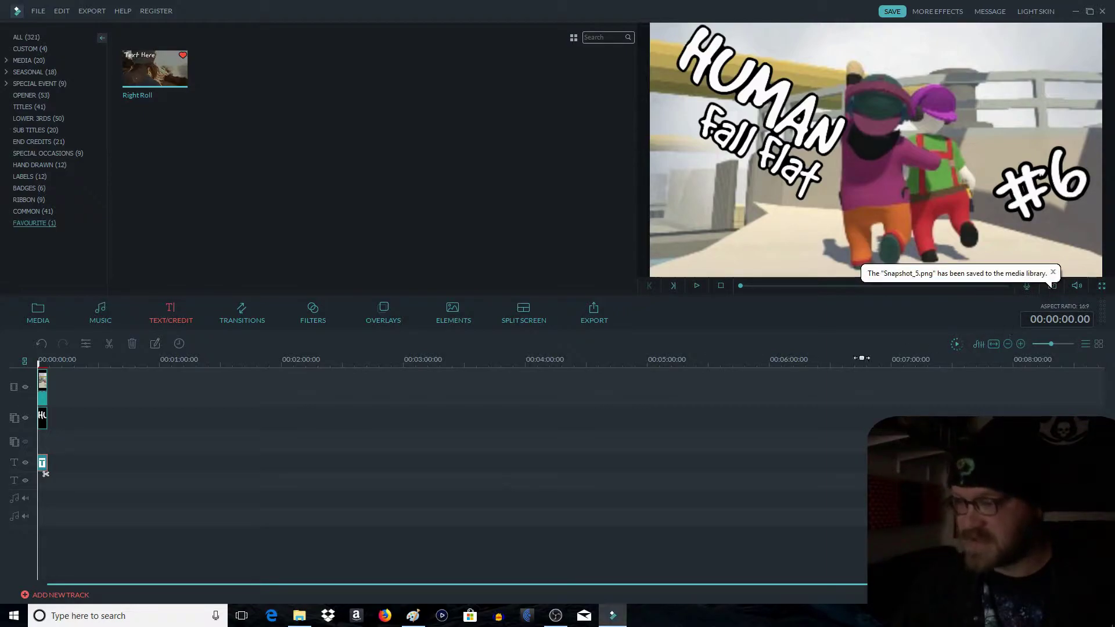
left_click(42, 309)
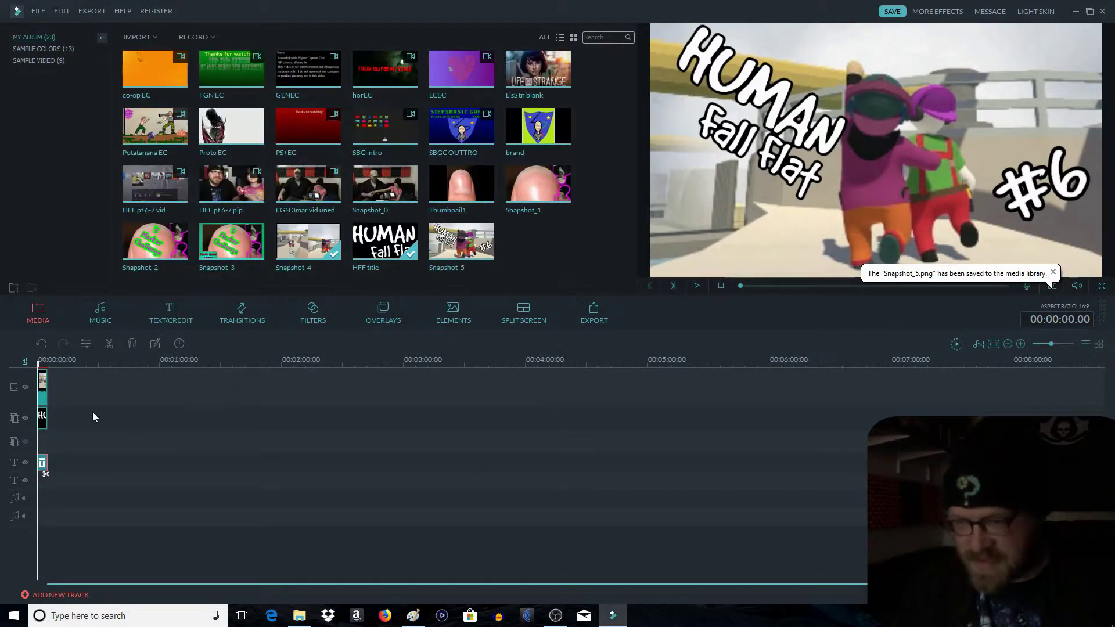
left_click(44, 49)
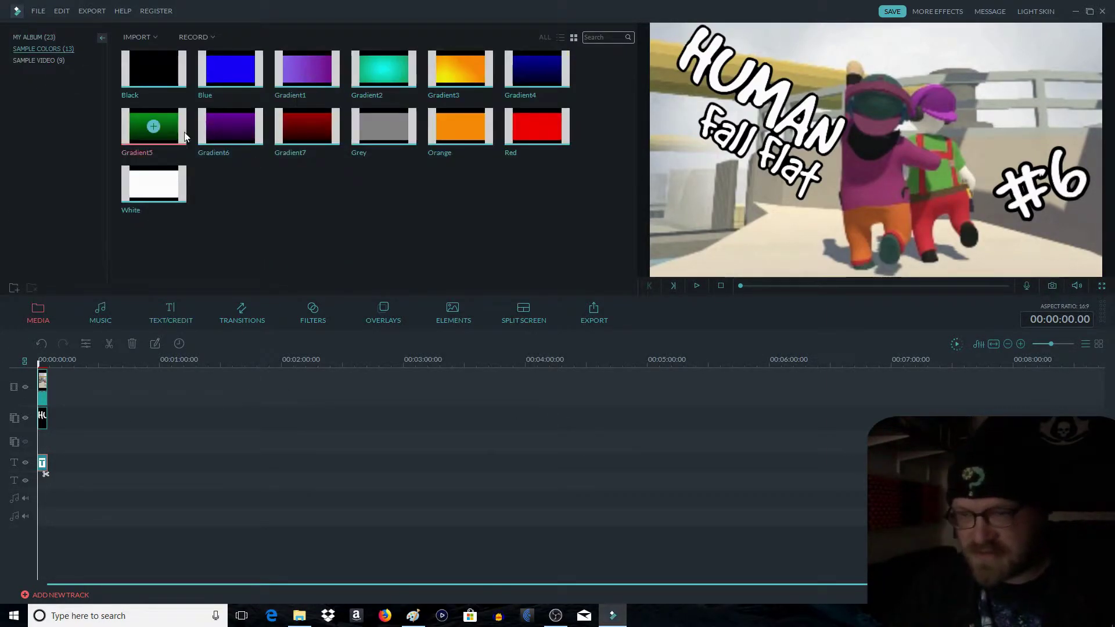
left_click_drag(230, 73, 69, 388)
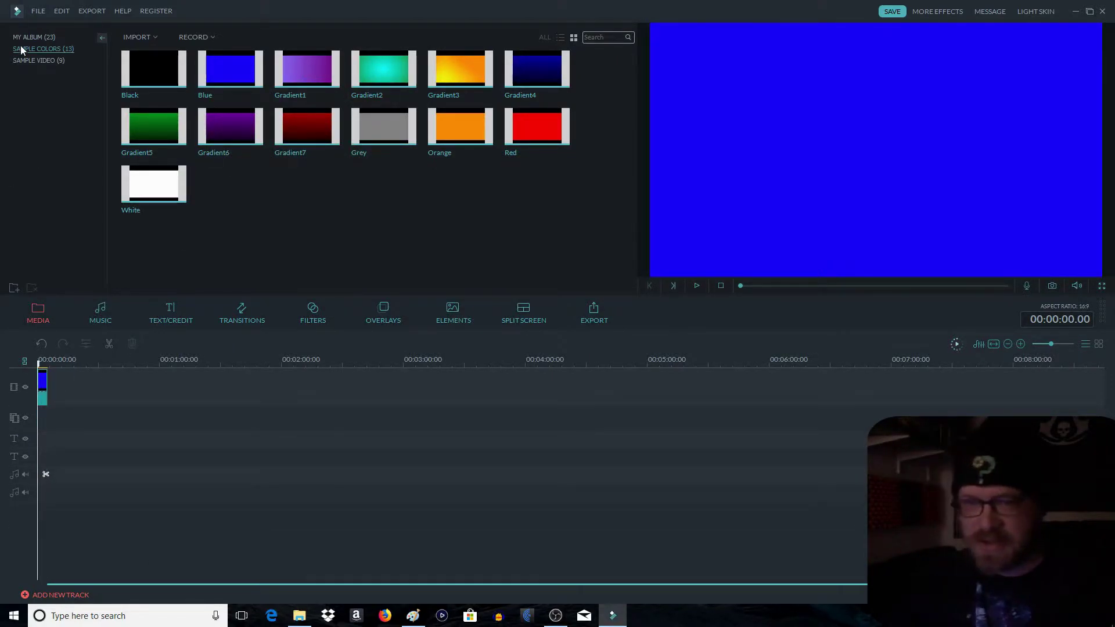
left_click(34, 37)
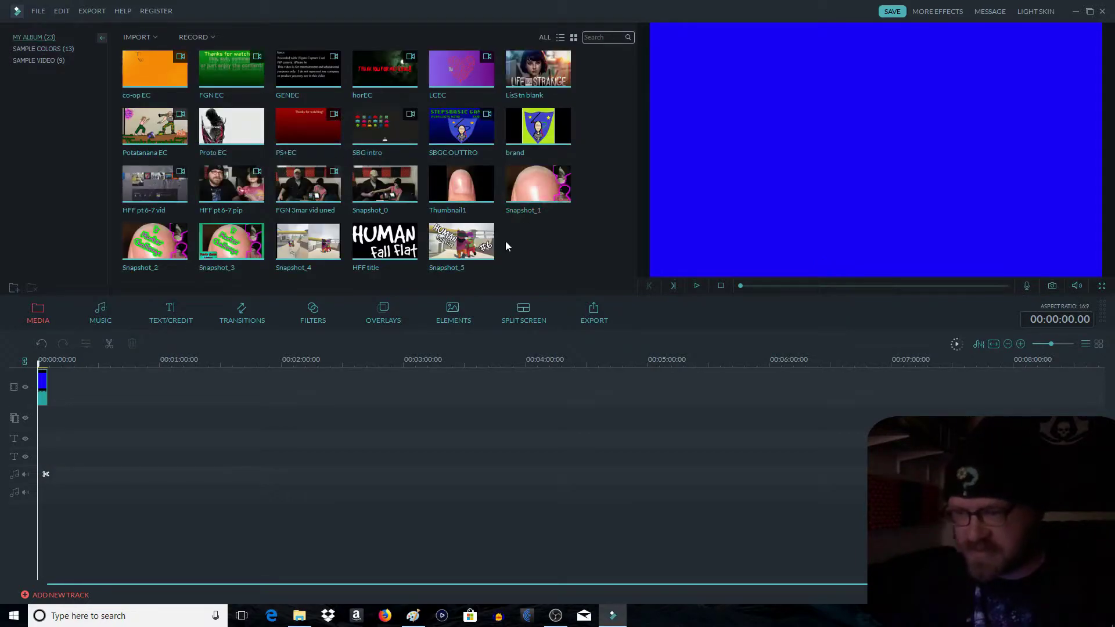
left_click_drag(472, 270, 41, 418)
Add another solid Blue clip on a new track as the lower-left box.
left_click(51, 49)
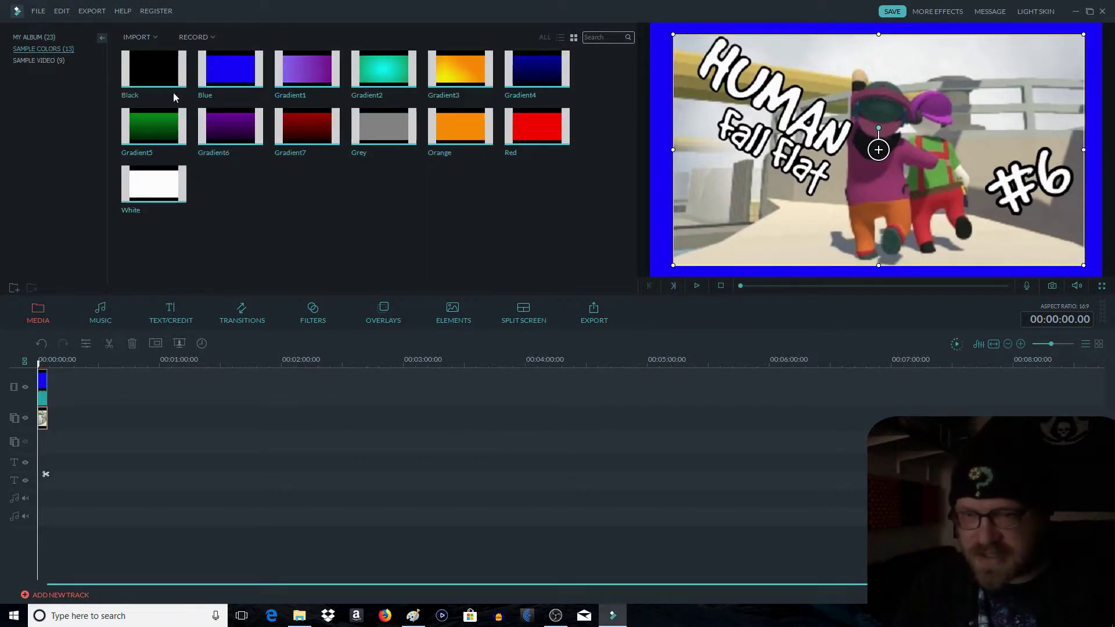
left_click_drag(249, 81, 44, 447)
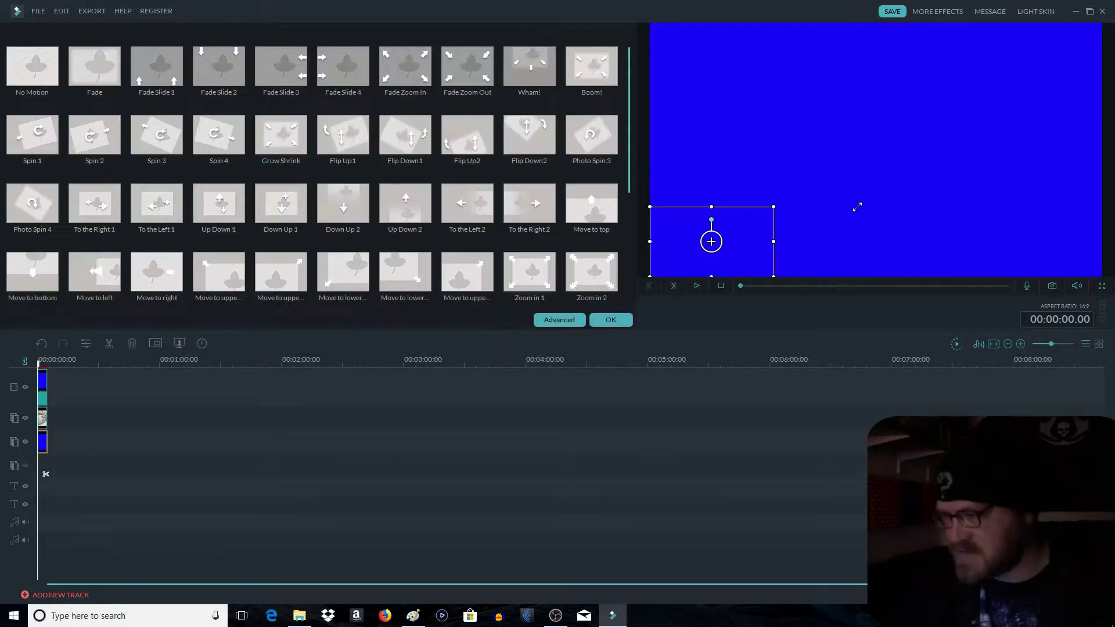
left_click(611, 320)
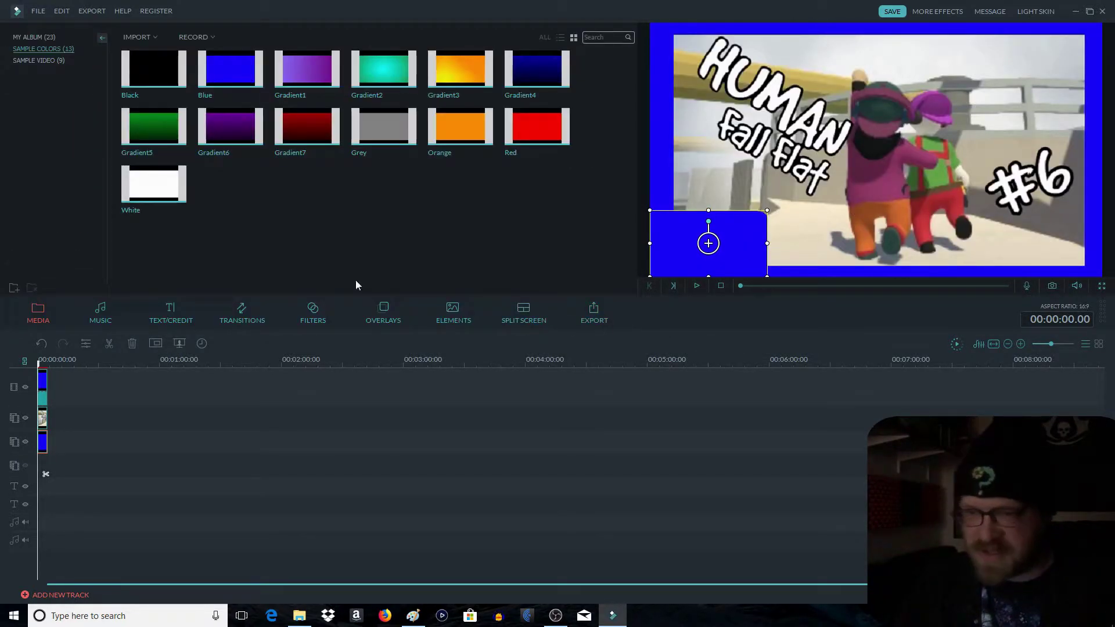
Add the custom Stepsbasic Gaming title and widen the blue box to fit it.
left_click(170, 316)
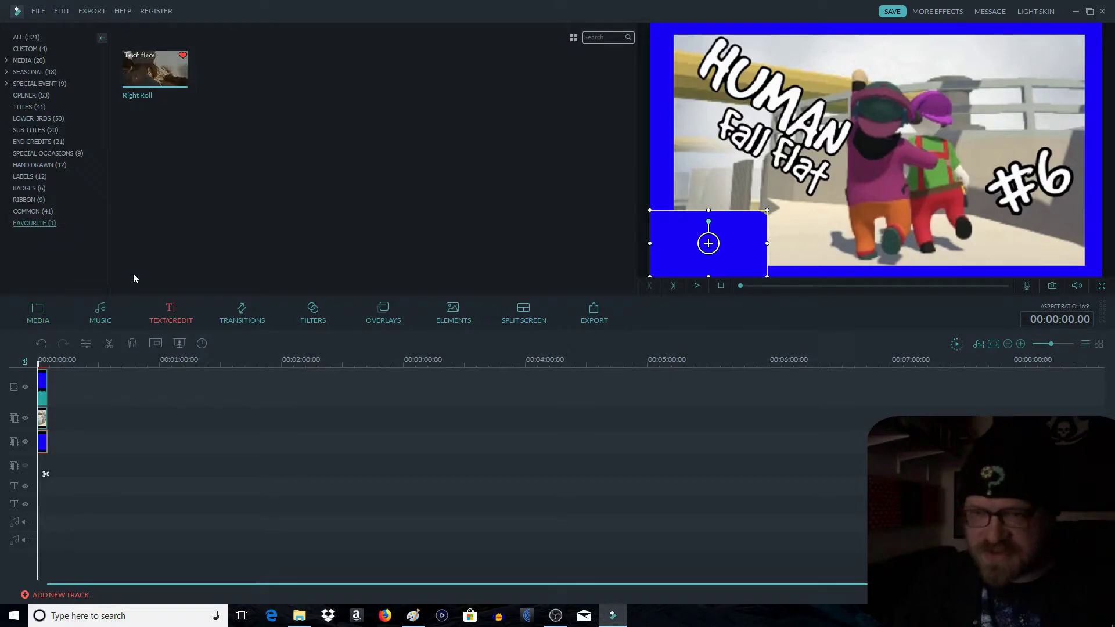
left_click(27, 50)
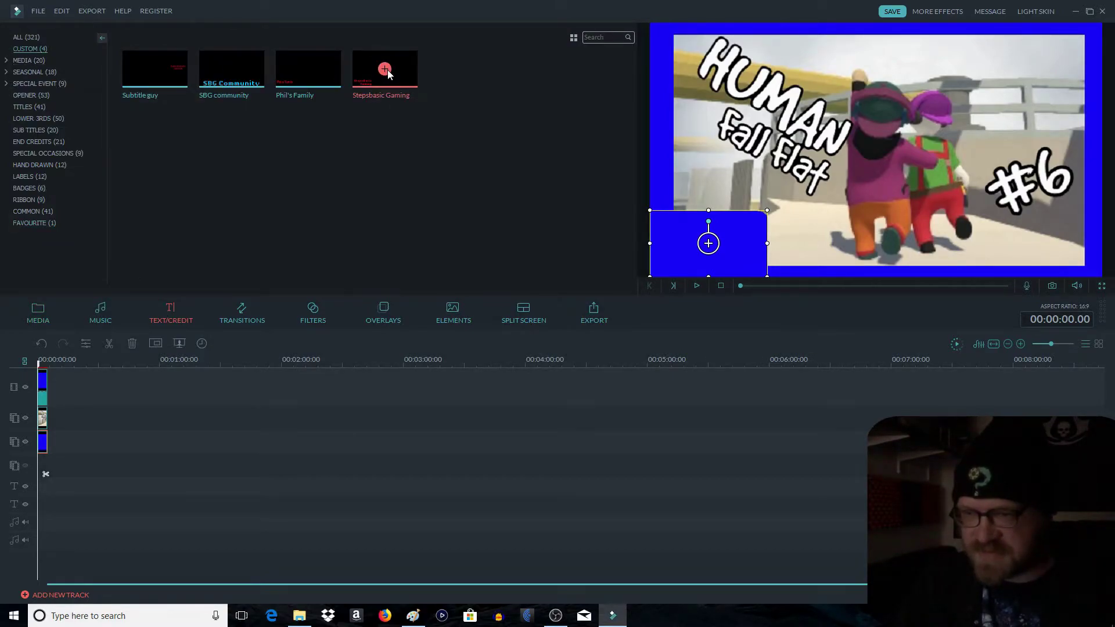
left_click(385, 69)
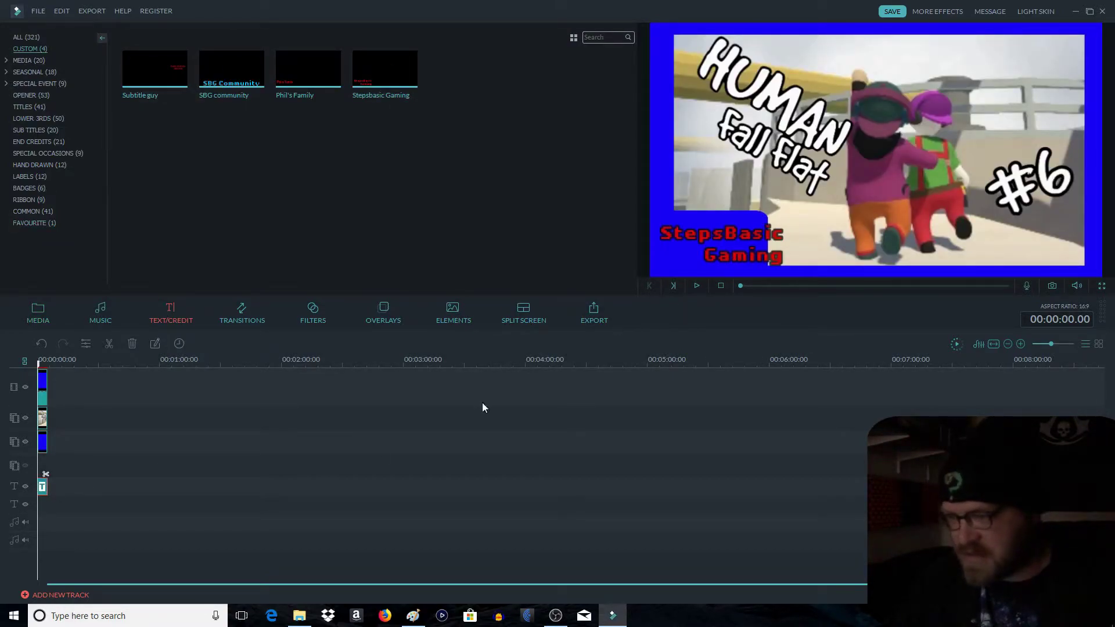
left_click(43, 443)
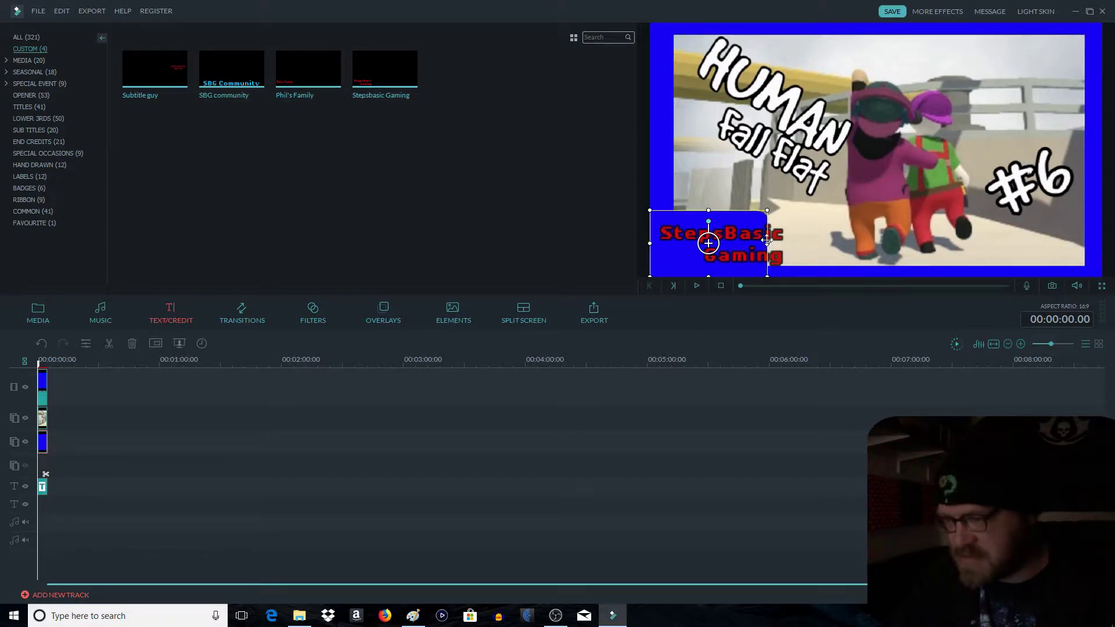
left_click_drag(766, 239, 789, 239)
Overlay the 'brand' shield image from My Album on video track 4.
left_click(43, 37)
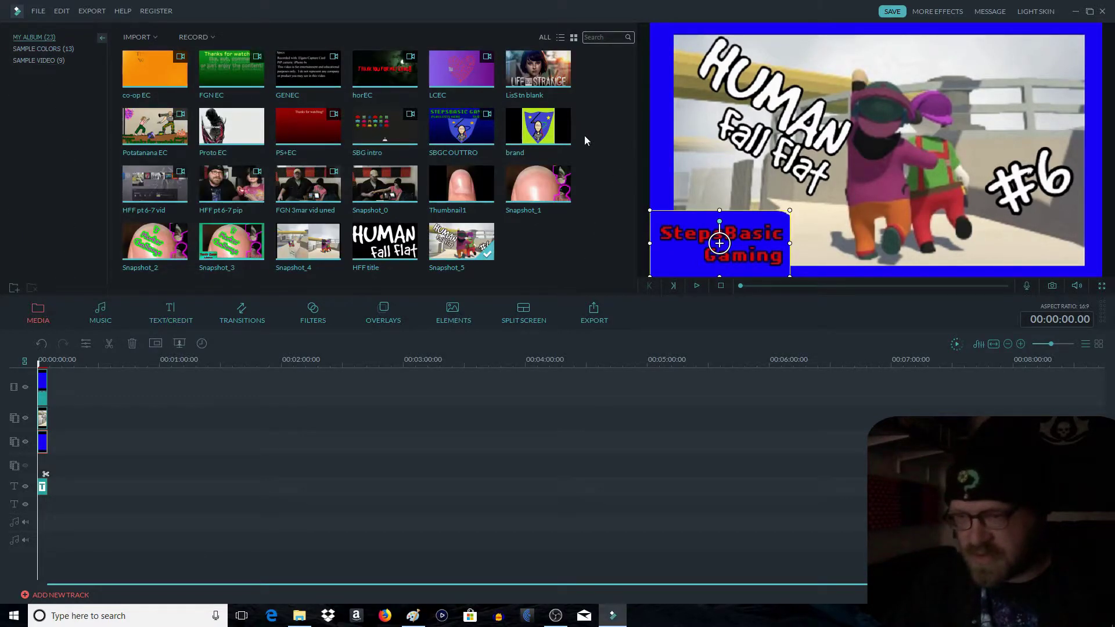
left_click_drag(548, 148, 44, 465)
double_click(44, 464)
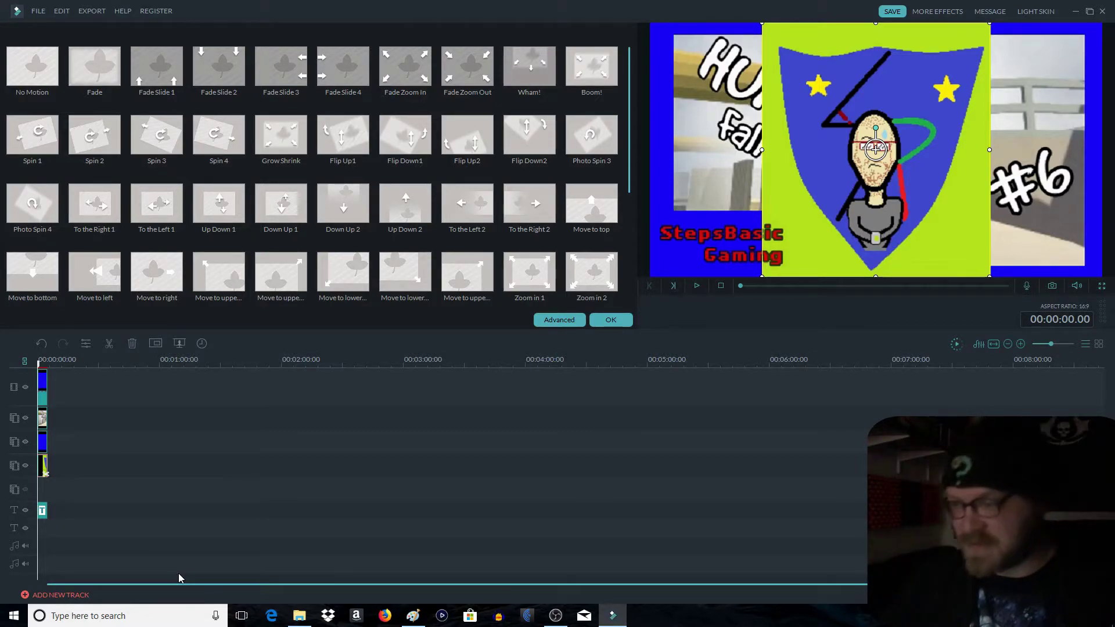
Enable Chroma Key on the shield overlay to remove its green background.
left_click(544, 319)
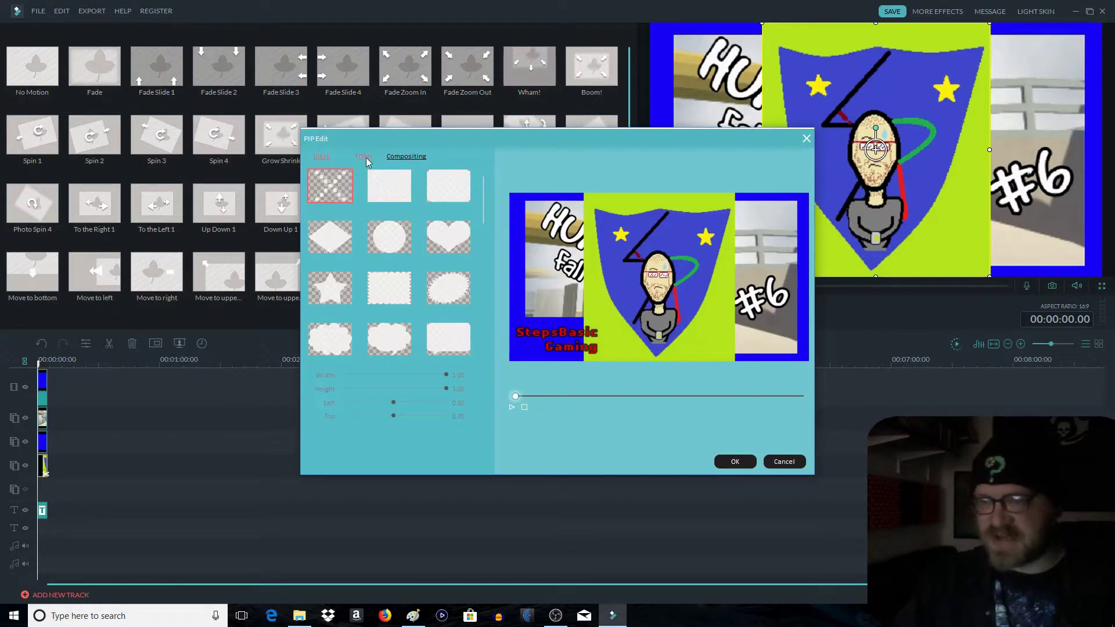
left_click(363, 156)
left_click(311, 188)
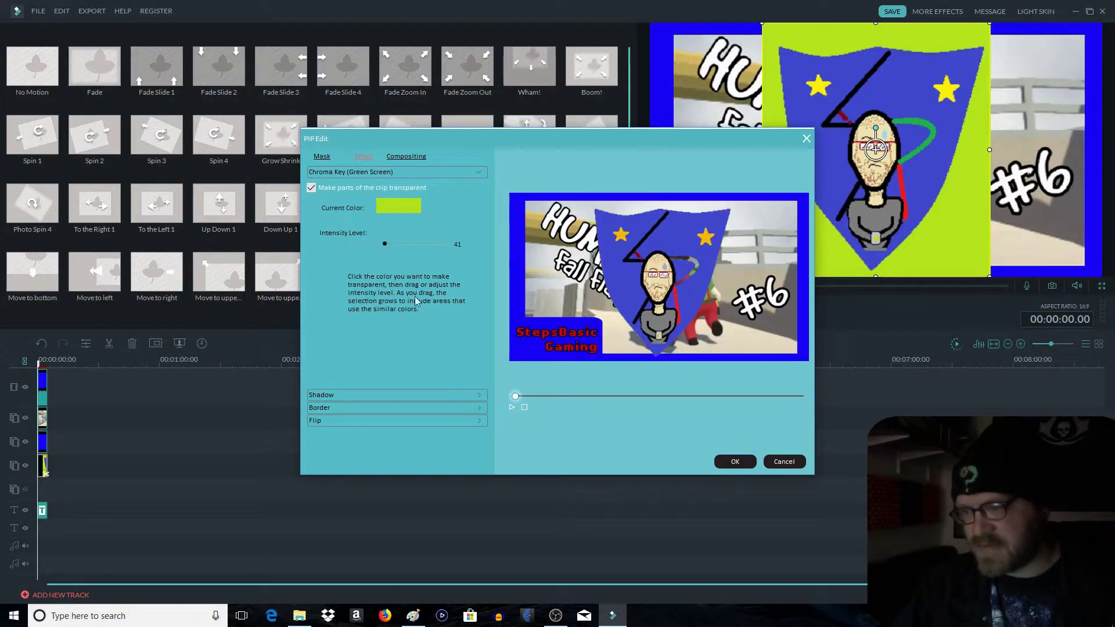
left_click(735, 461)
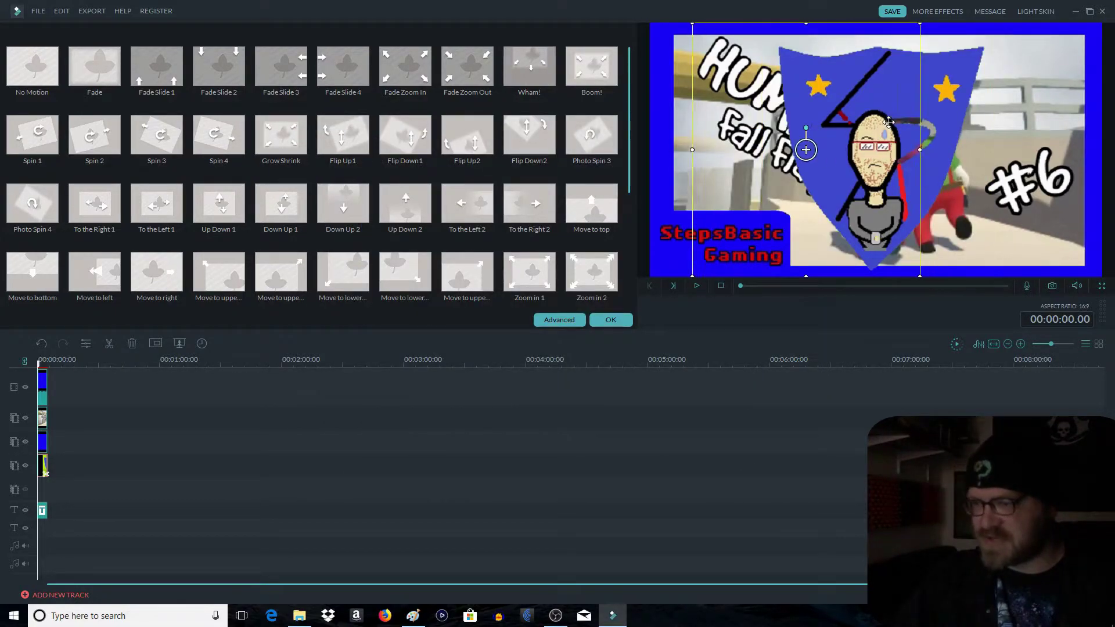
Move and shrink the shield into the blue box, then save the thumbnail as Snapshot_6.
left_click_drag(972, 49, 873, 48)
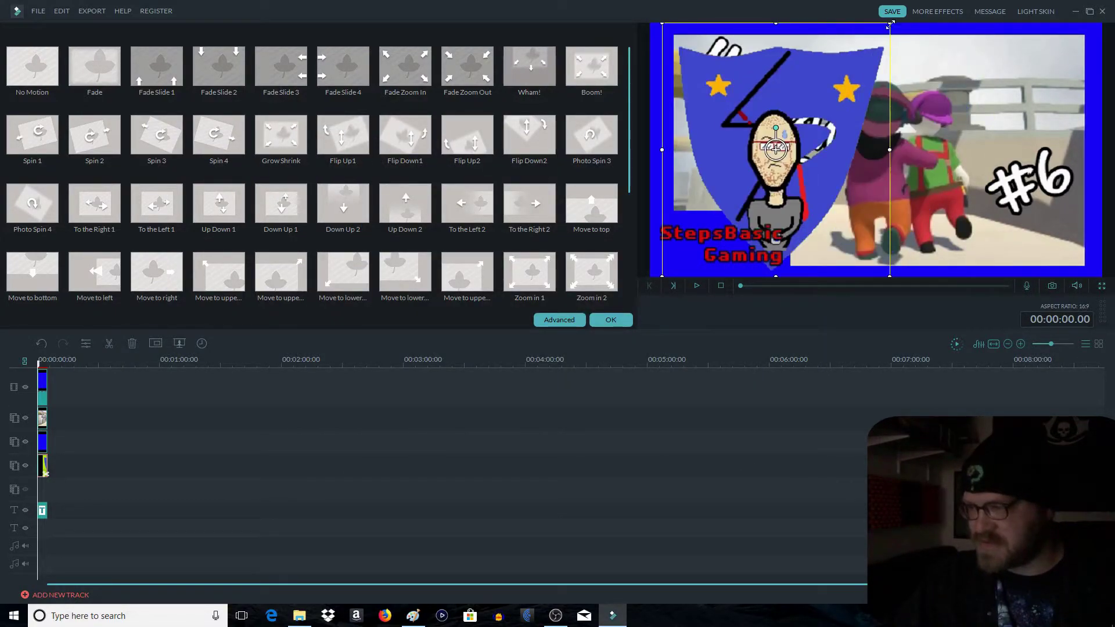
left_click(737, 224)
left_click_drag(743, 217, 698, 248)
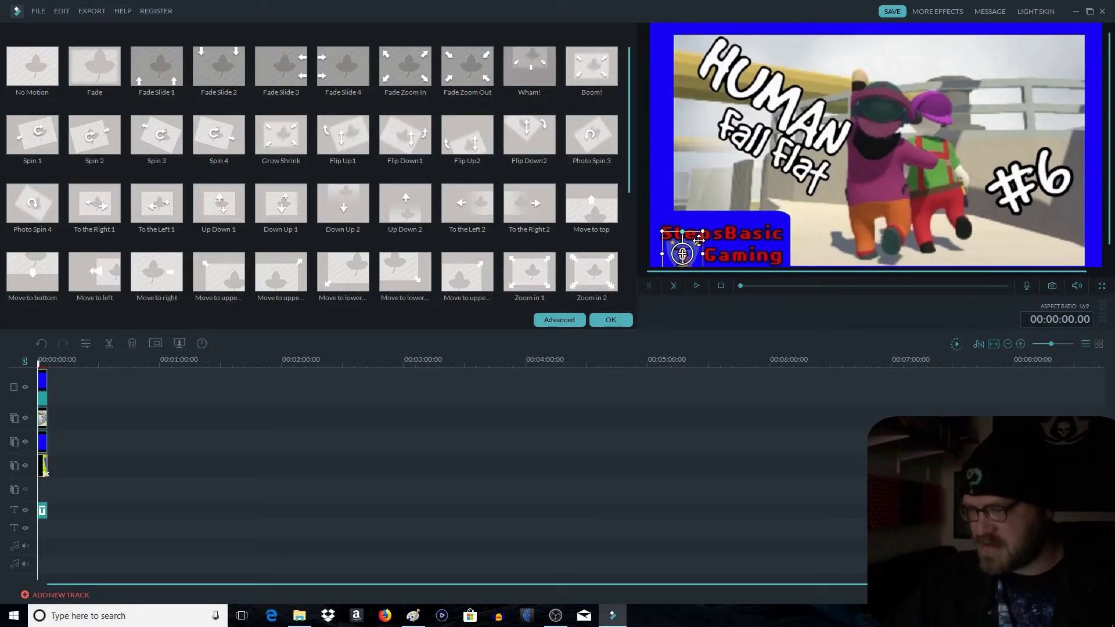
left_click(708, 451)
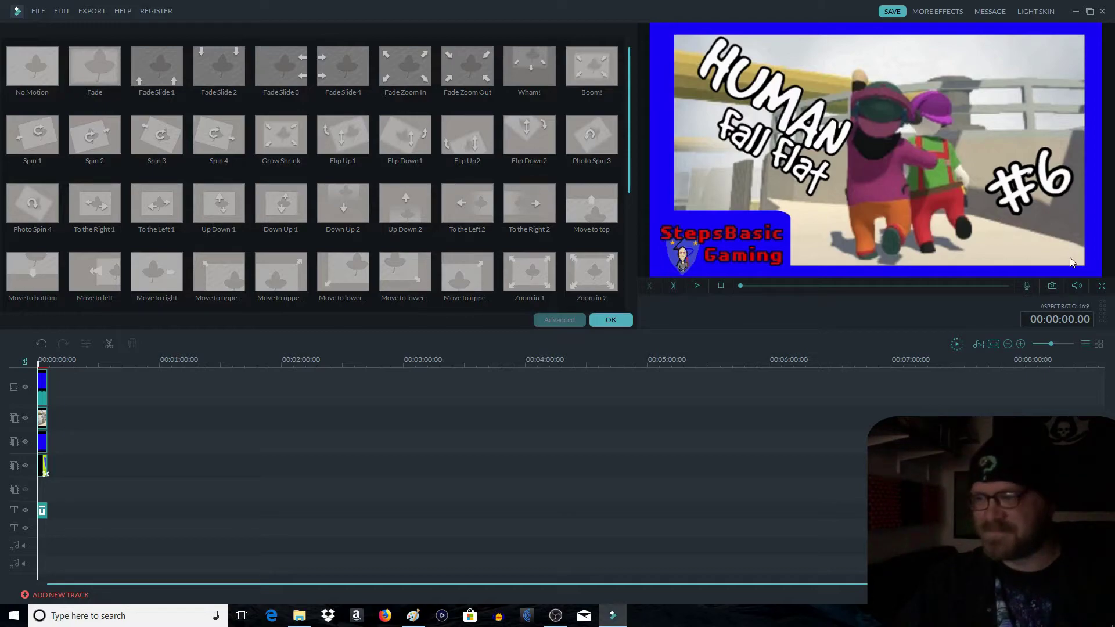
left_click(1053, 287)
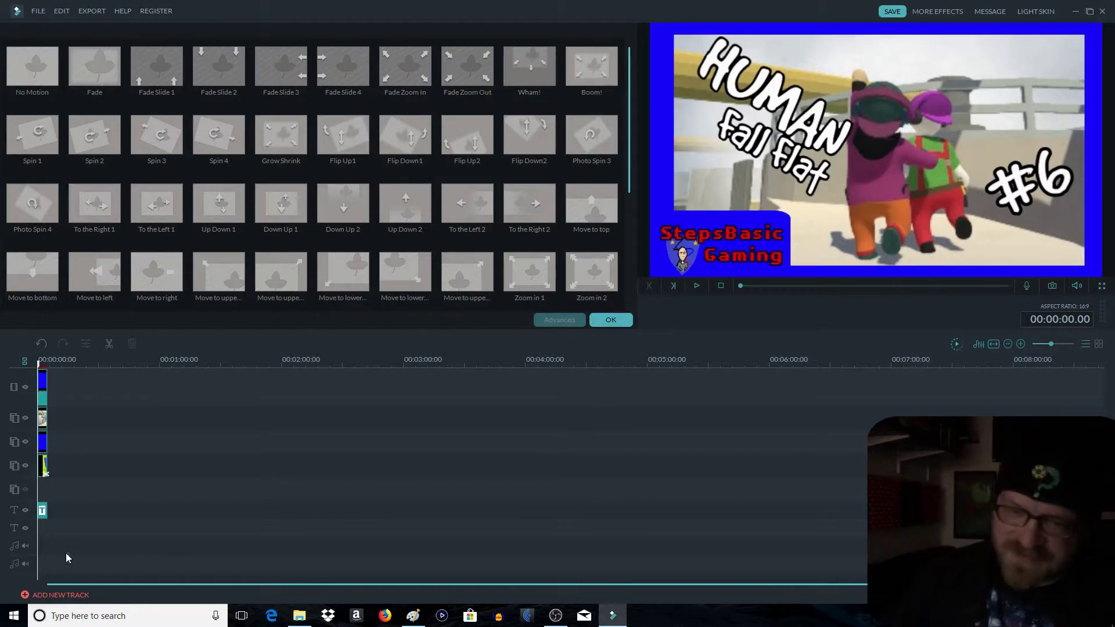
left_click(622, 322)
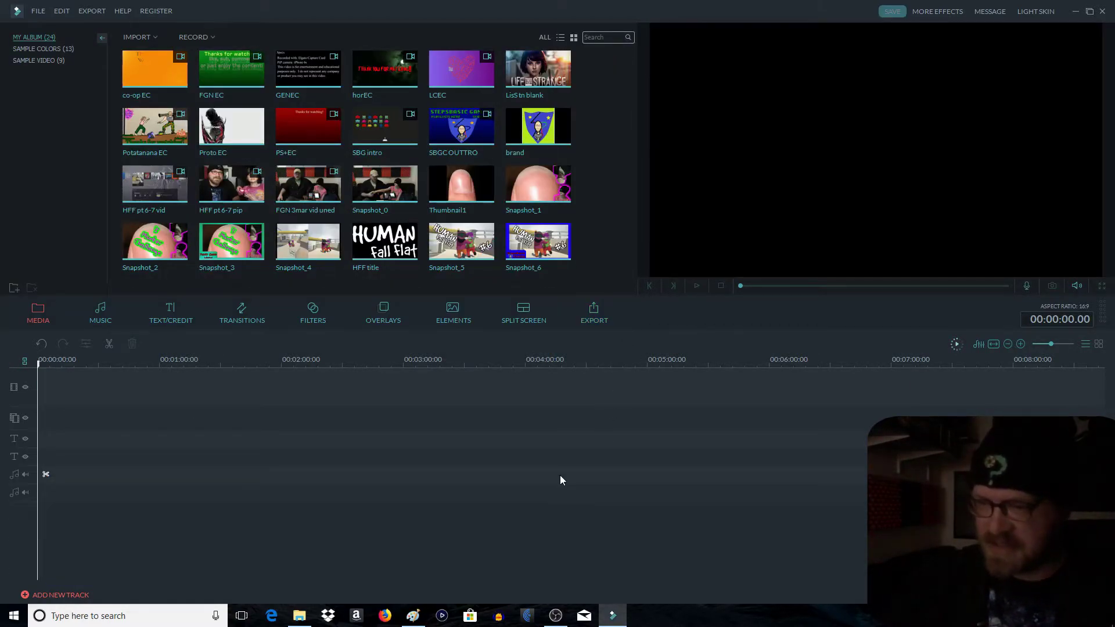
left_click(299, 616)
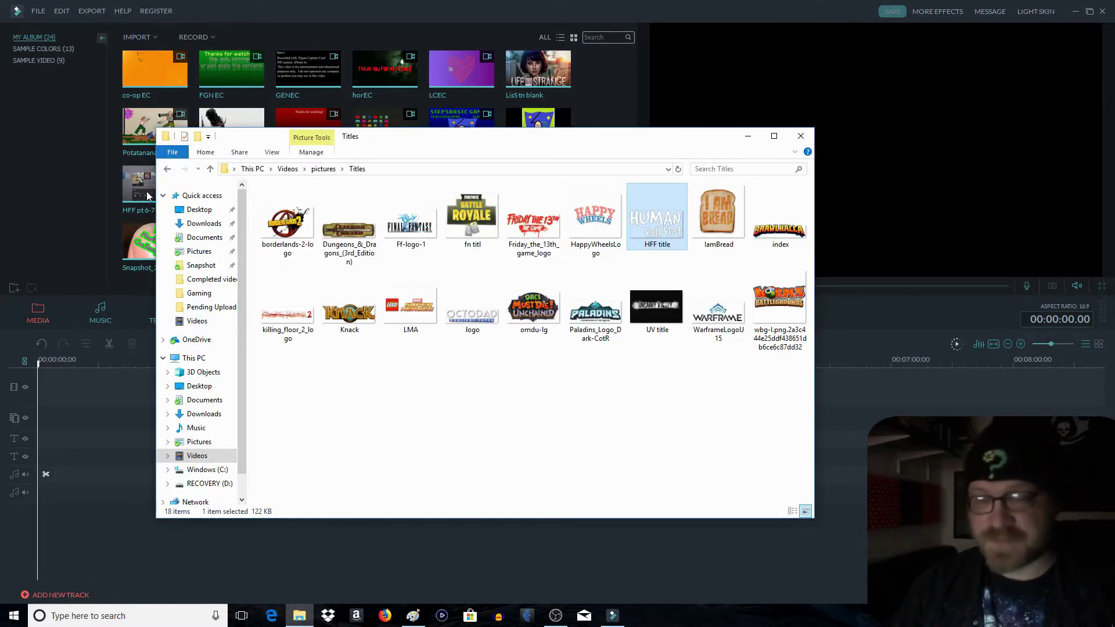
left_click(167, 169)
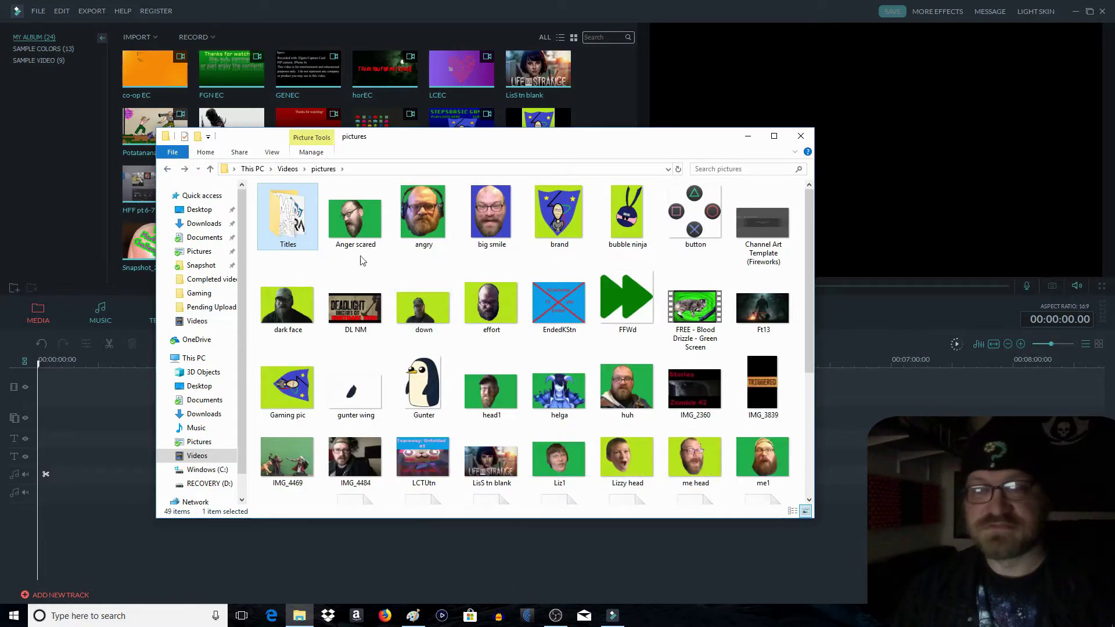
left_click(355, 218)
left_click(413, 227)
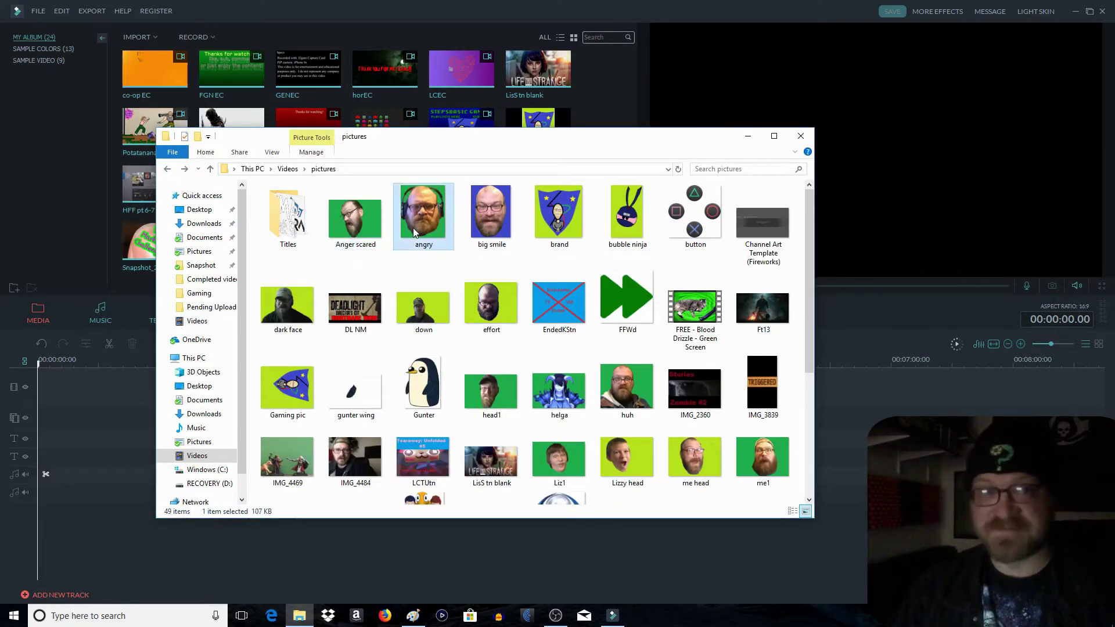
left_click(495, 224)
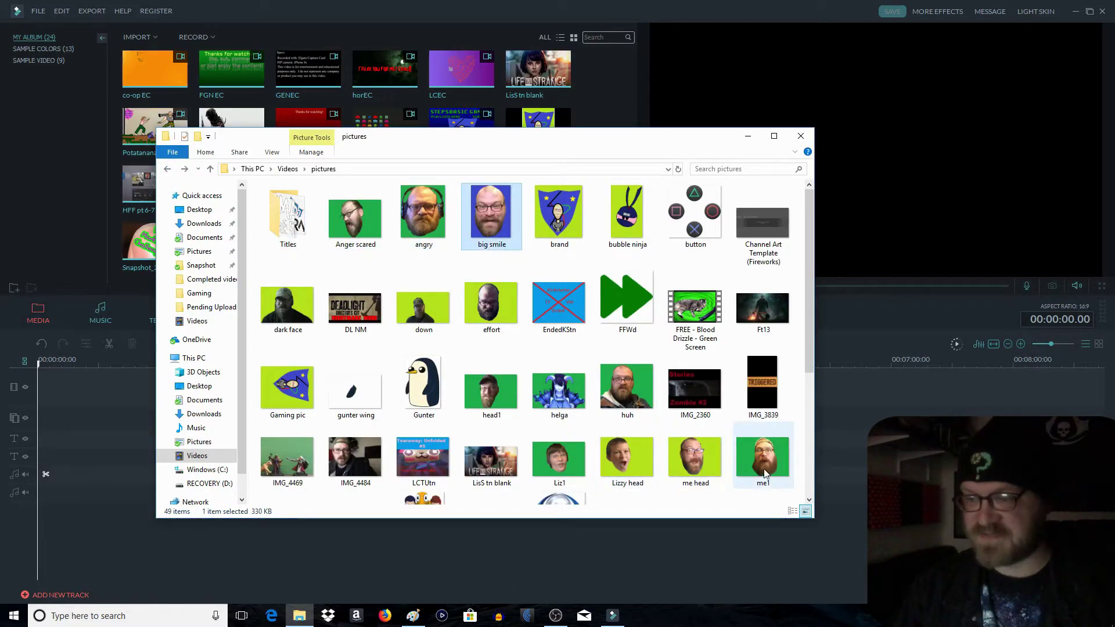
double_click(562, 466)
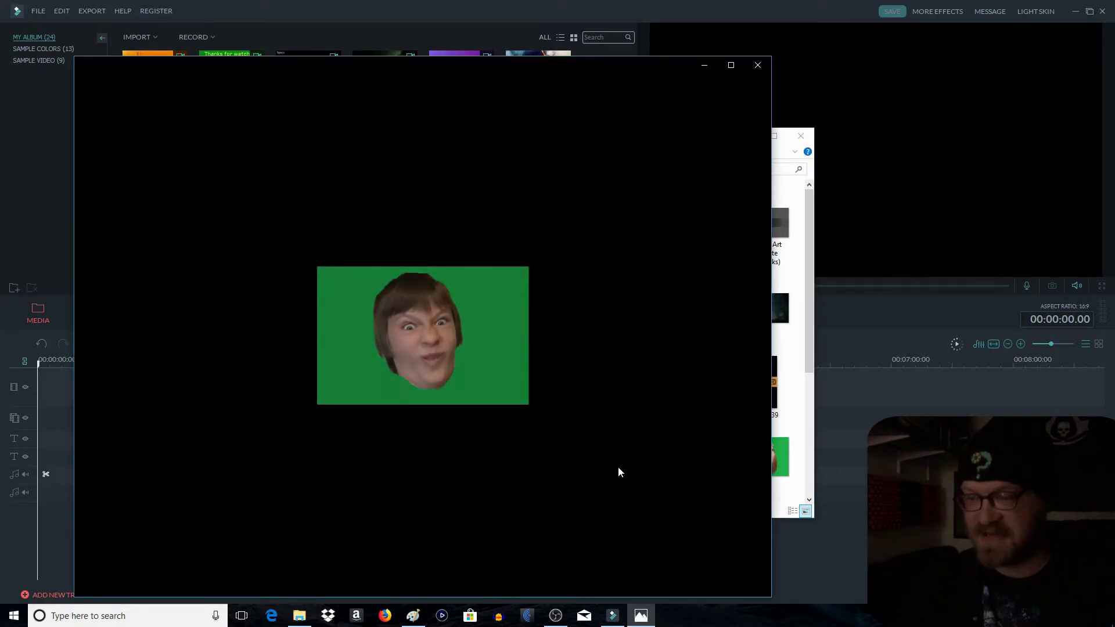
left_click(757, 65)
left_click(800, 135)
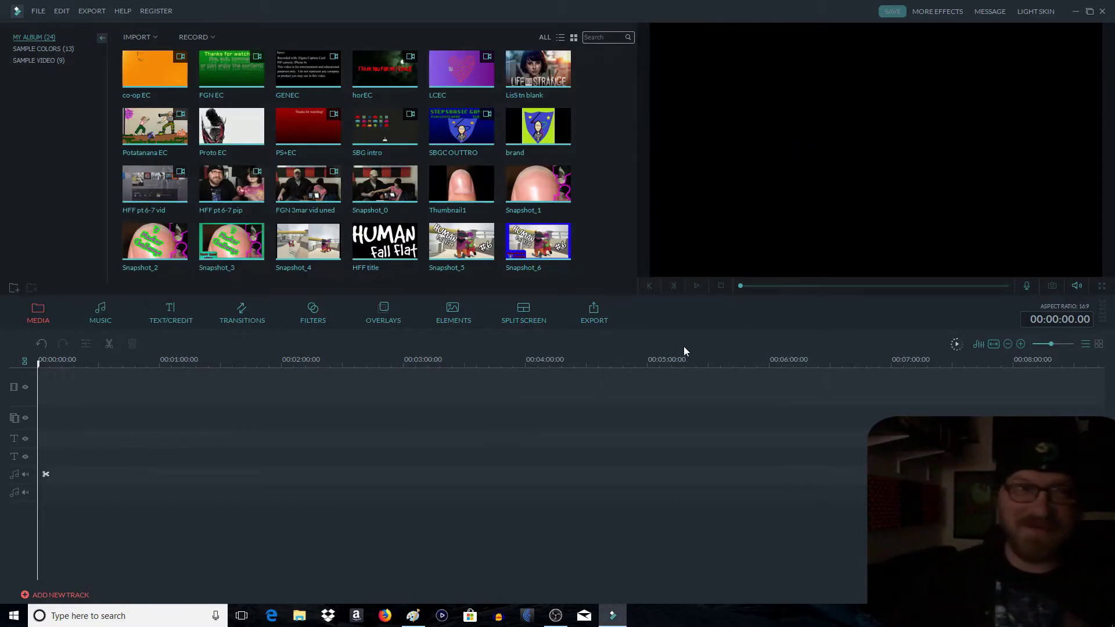